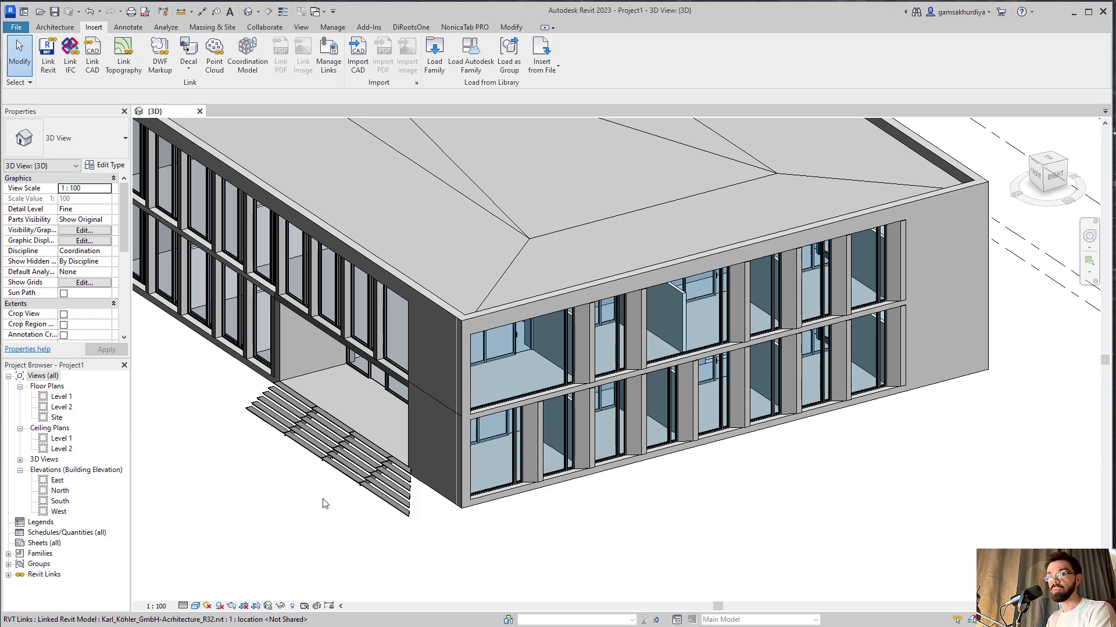
Pan the 3D view to reposition the linked building and bring the level heads back into view.
{"action": "scroll", "coordinate": [435, 493], "scroll_direction": "down", "scroll_amount": 3}
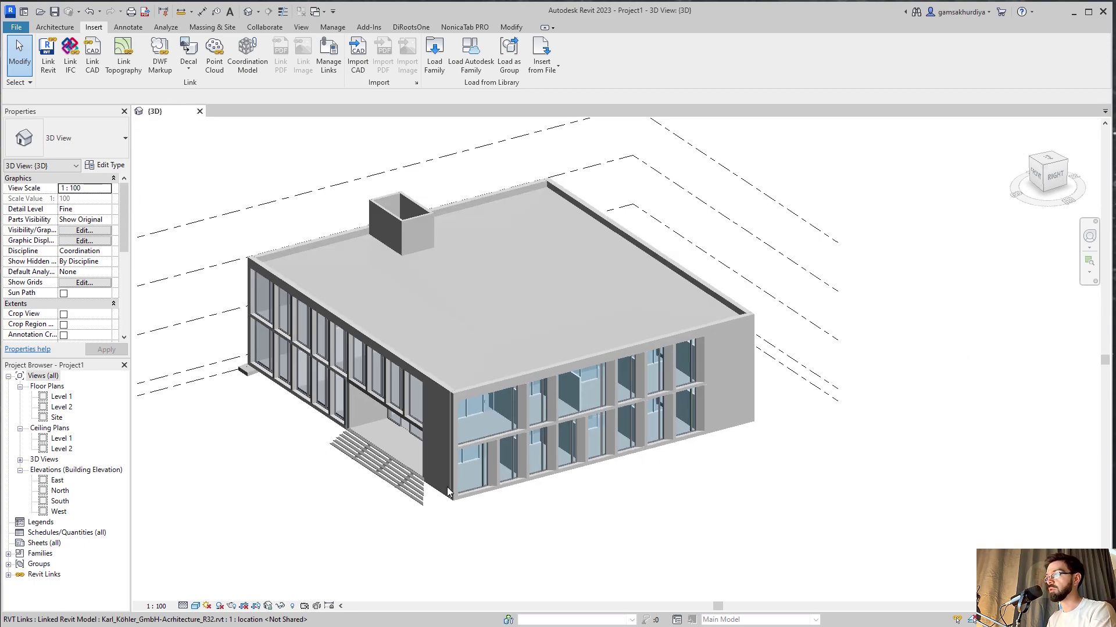
{"action": "middle_click_drag", "start_coordinate": [383, 463], "coordinate": [426, 472]}
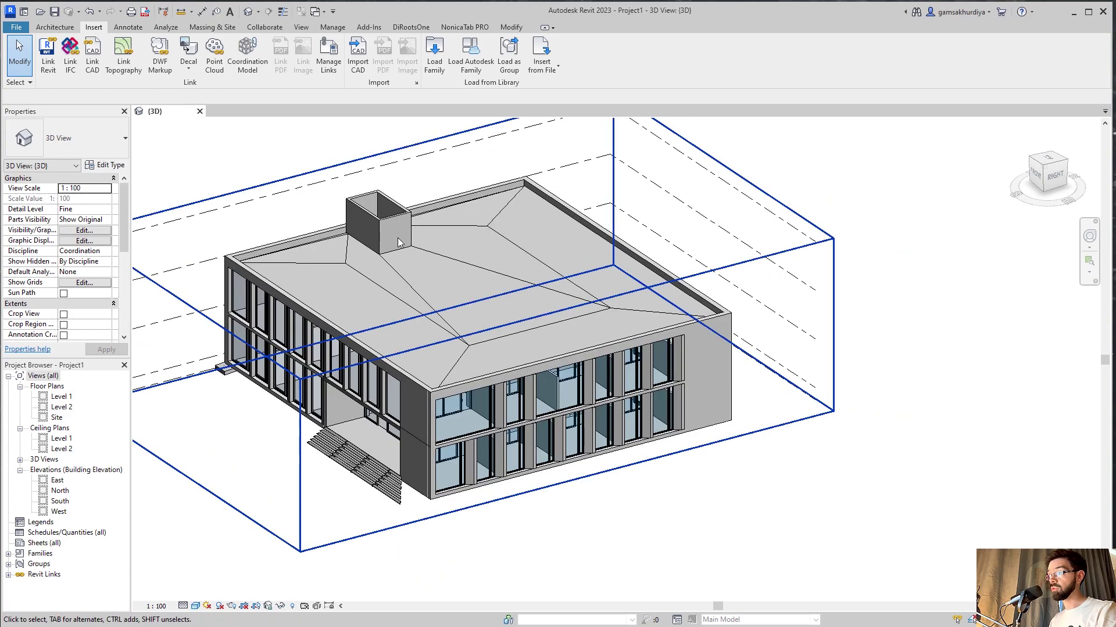
{"action": "middle_click_drag", "start_coordinate": [399, 243], "coordinate": [420, 197]}
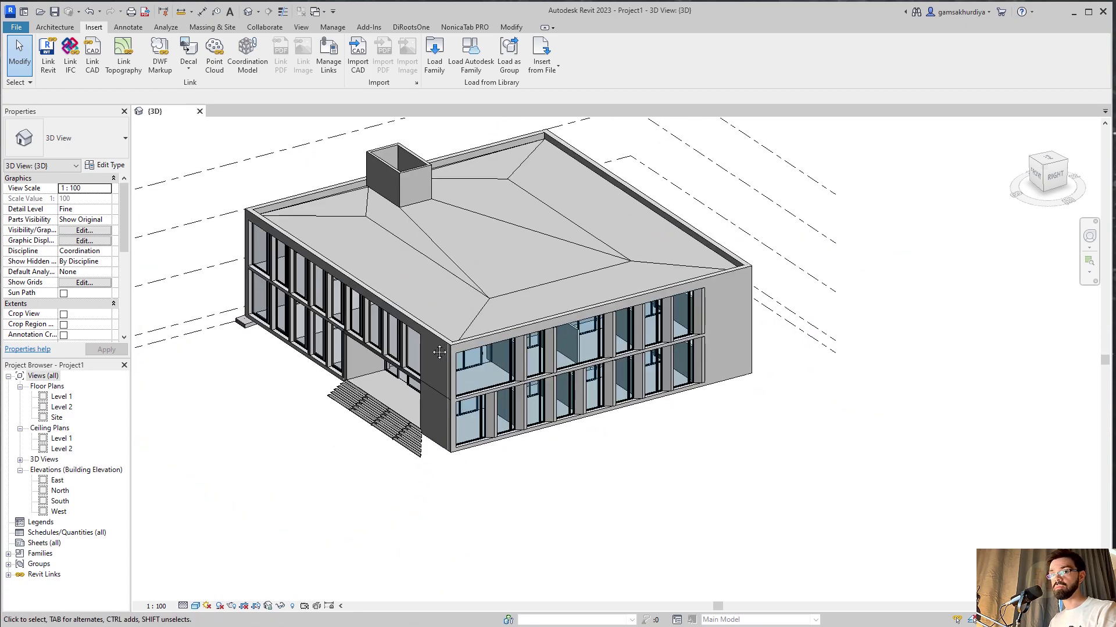
{"action": "middle_click_drag", "start_coordinate": [367, 349], "coordinate": [420, 367]}
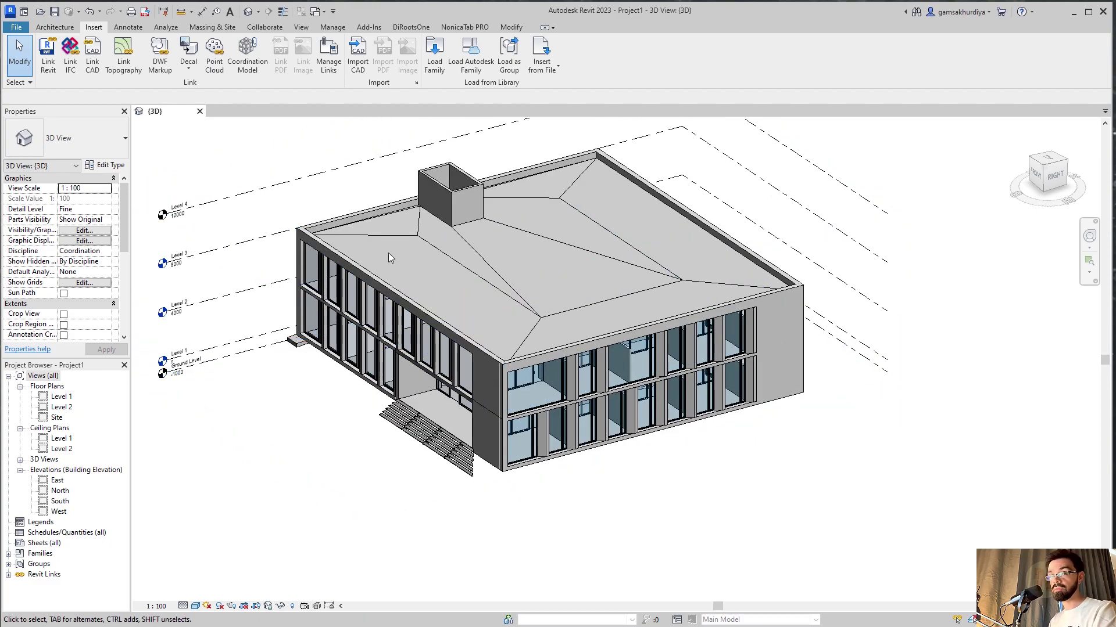
Close Project1 without saving and open Karl_Köhler_GmbH-Acrhitecture_R32.rvt.
{"action": "left_click", "coordinate": [200, 111]}
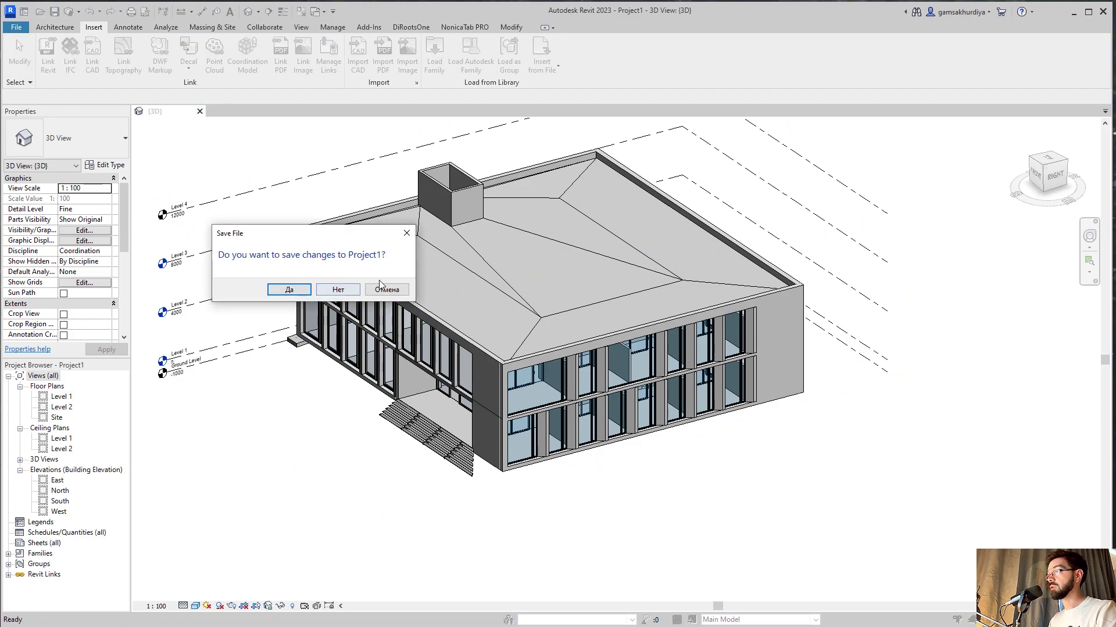
{"action": "left_click", "coordinate": [338, 289]}
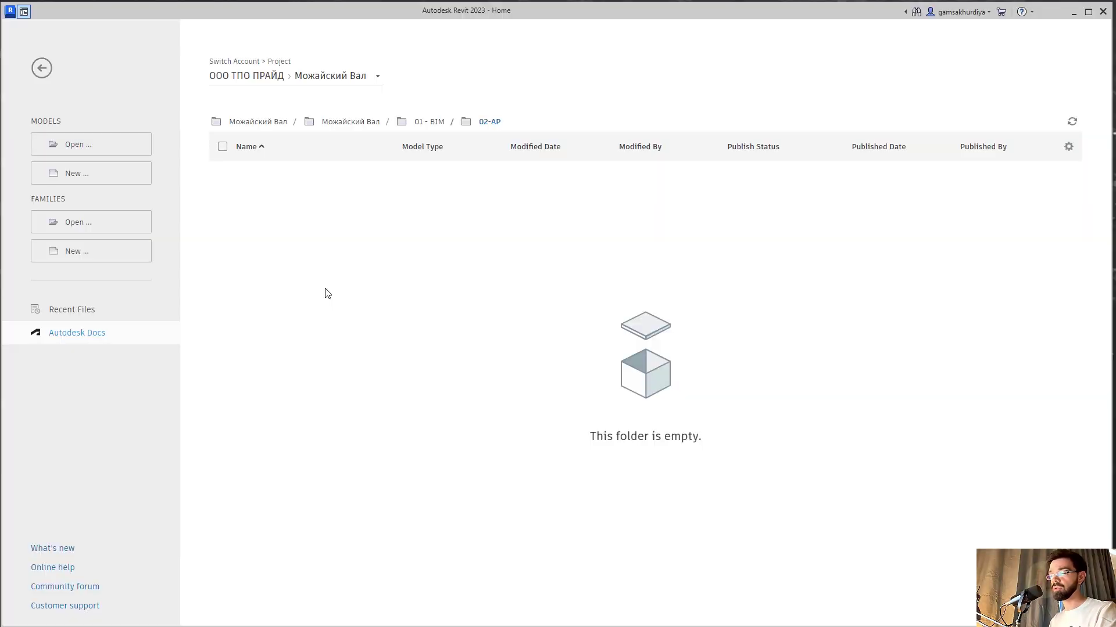
{"action": "left_click", "coordinate": [82, 147]}
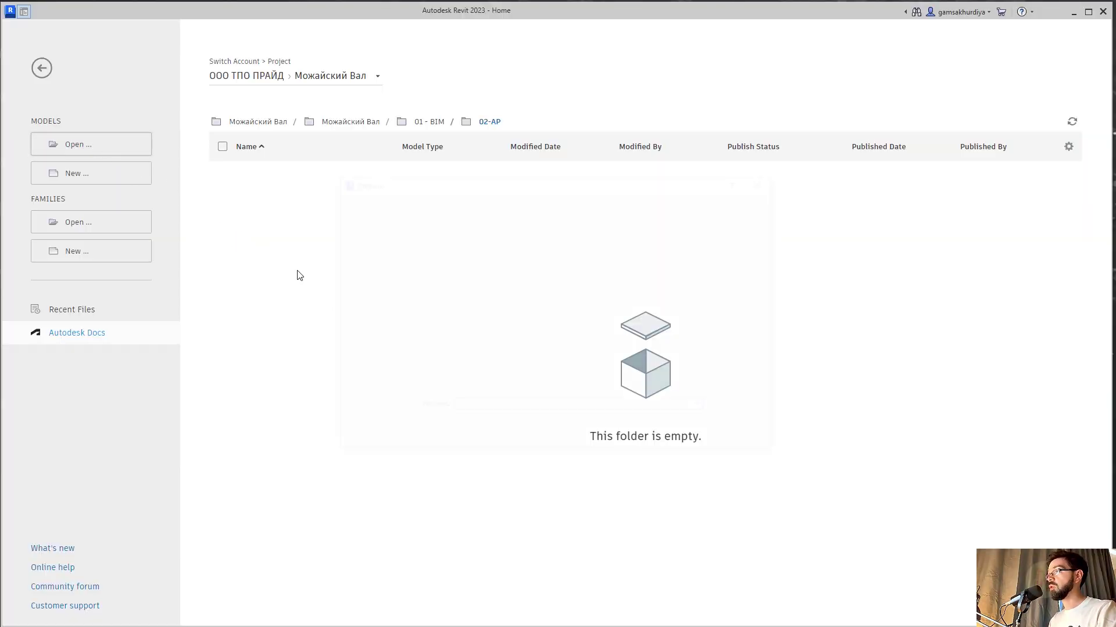
{"action": "scroll", "coordinate": [471, 263], "scroll_direction": "down", "scroll_amount": 2}
{"action": "left_click", "coordinate": [465, 362]}
{"action": "left_click", "coordinate": [691, 446]}
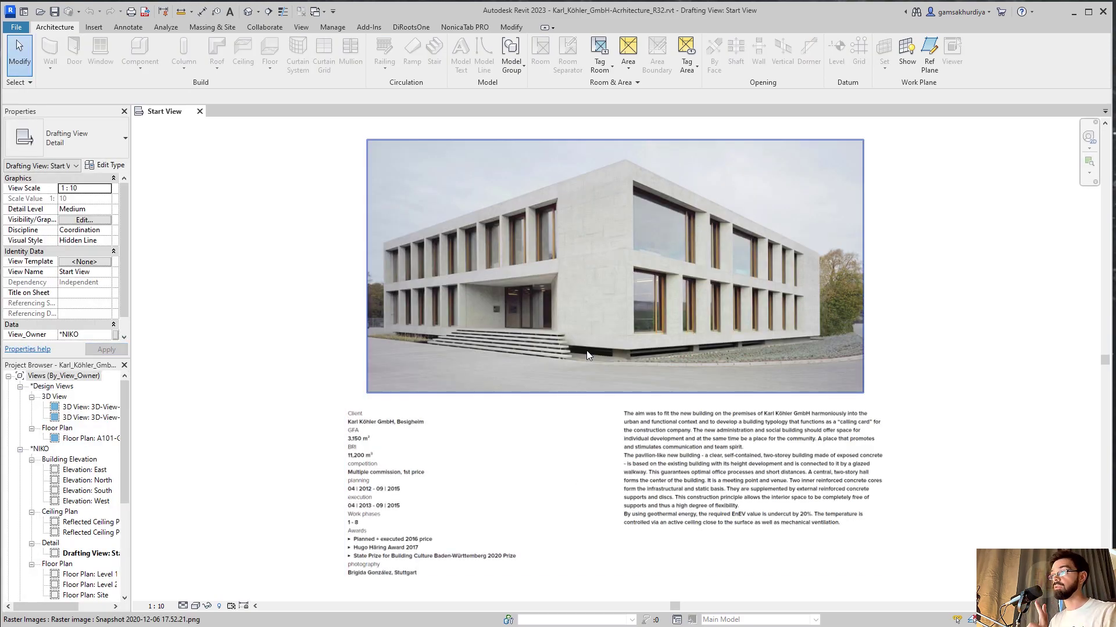
Open the default 3D view, orbit and zoom to the facade, and select a lower curtain panel.
{"action": "left_click", "coordinate": [248, 11]}
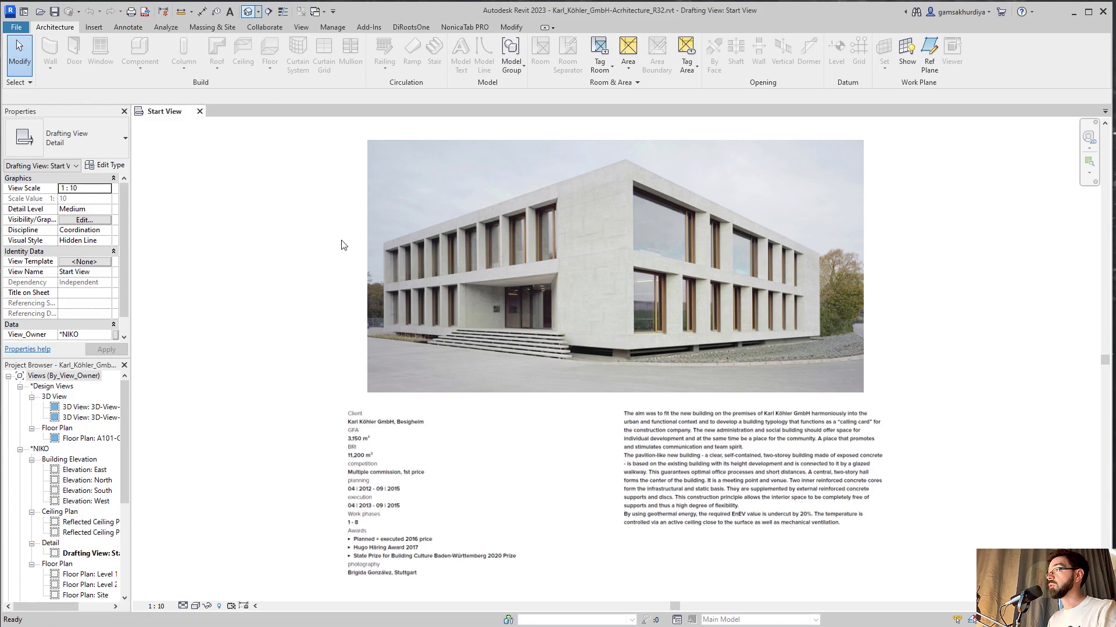
{"action": "middle_click_drag", "start_coordinate": [697, 347], "coordinate": [552, 476], "text": "shift"}
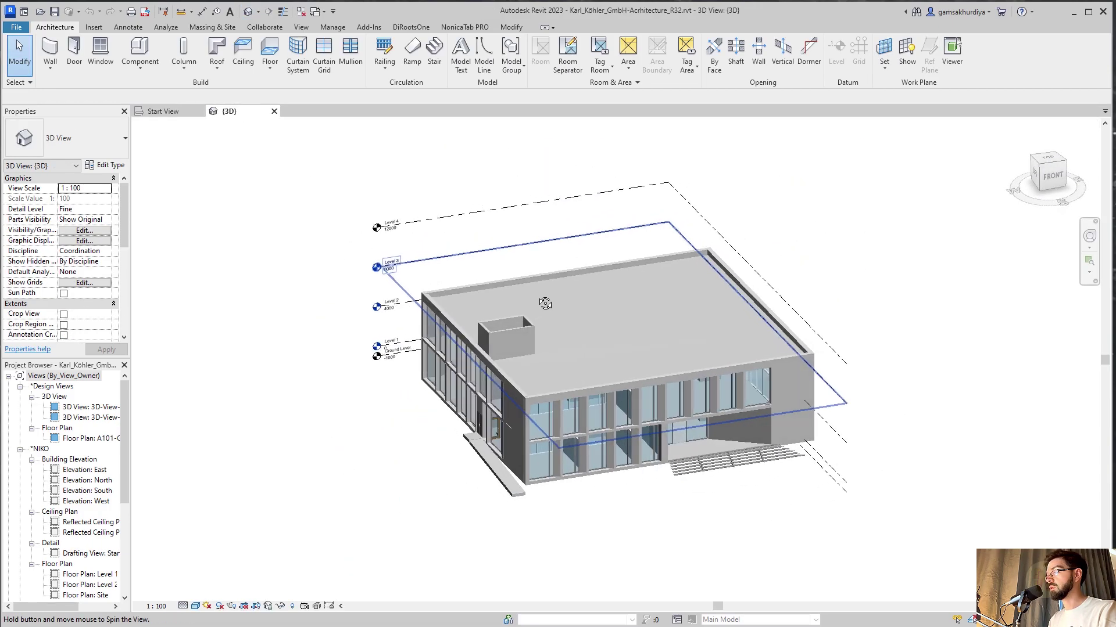
{"action": "scroll", "coordinate": [507, 461], "scroll_direction": "up", "scroll_amount": 6}
{"action": "scroll", "coordinate": [507, 462], "scroll_direction": "up", "scroll_amount": 3}
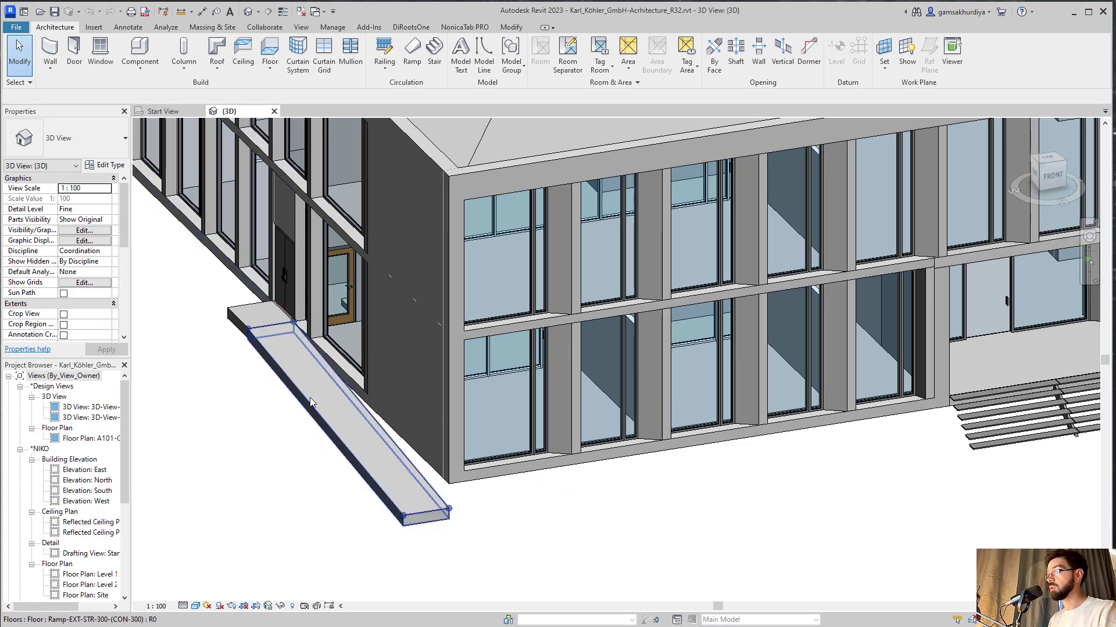
{"action": "left_click", "coordinate": [515, 458]}
{"action": "middle_click_drag", "start_coordinate": [605, 478], "coordinate": [534, 474], "text": "shift"}
{"action": "scroll", "coordinate": [462, 458], "scroll_direction": "up", "scroll_amount": 2}
{"action": "scroll", "coordinate": [462, 458], "scroll_direction": "up", "scroll_amount": 2}
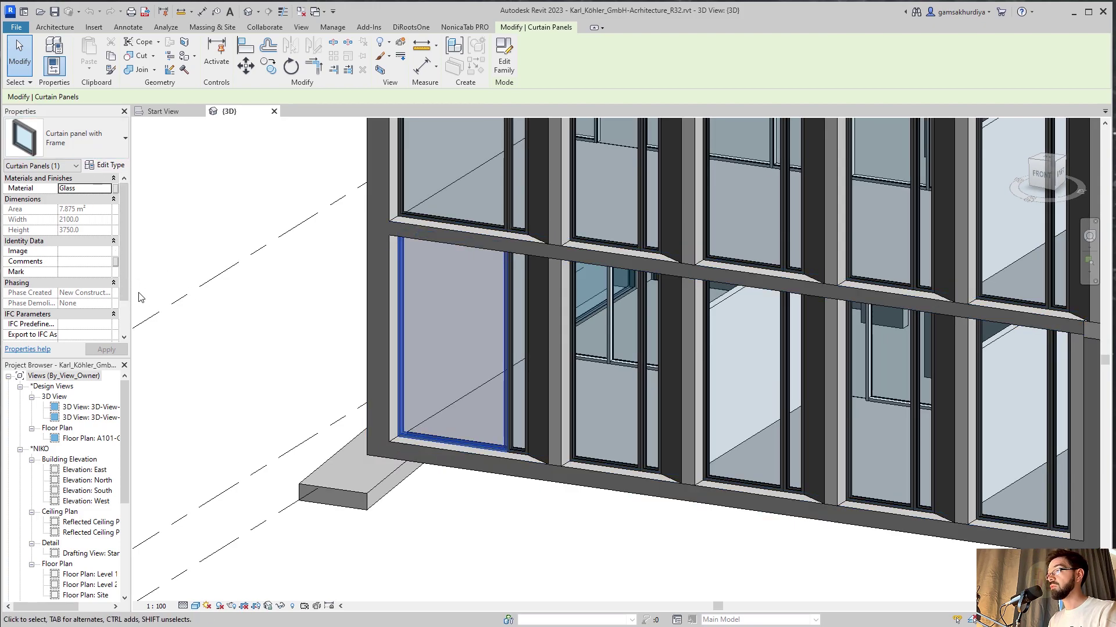
Undock the Properties palette to the right and narrow the Project Browser to enlarge the 3D view.
{"action": "left_click_drag", "start_coordinate": [131, 288], "coordinate": [283, 290]}
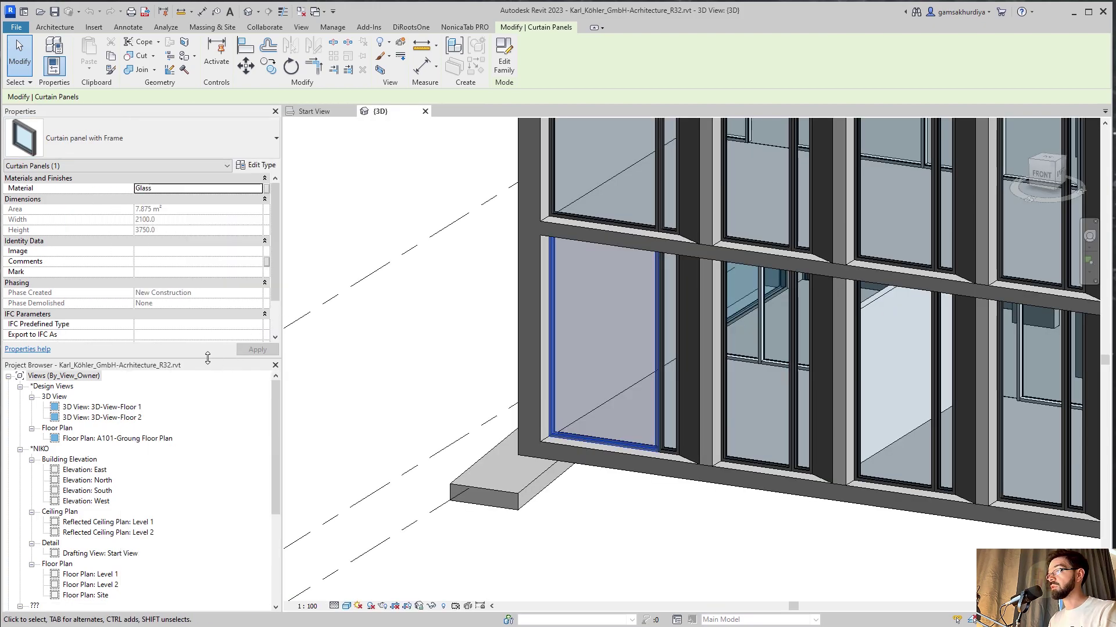
{"action": "left_click_drag", "start_coordinate": [148, 112], "coordinate": [1107, 232]}
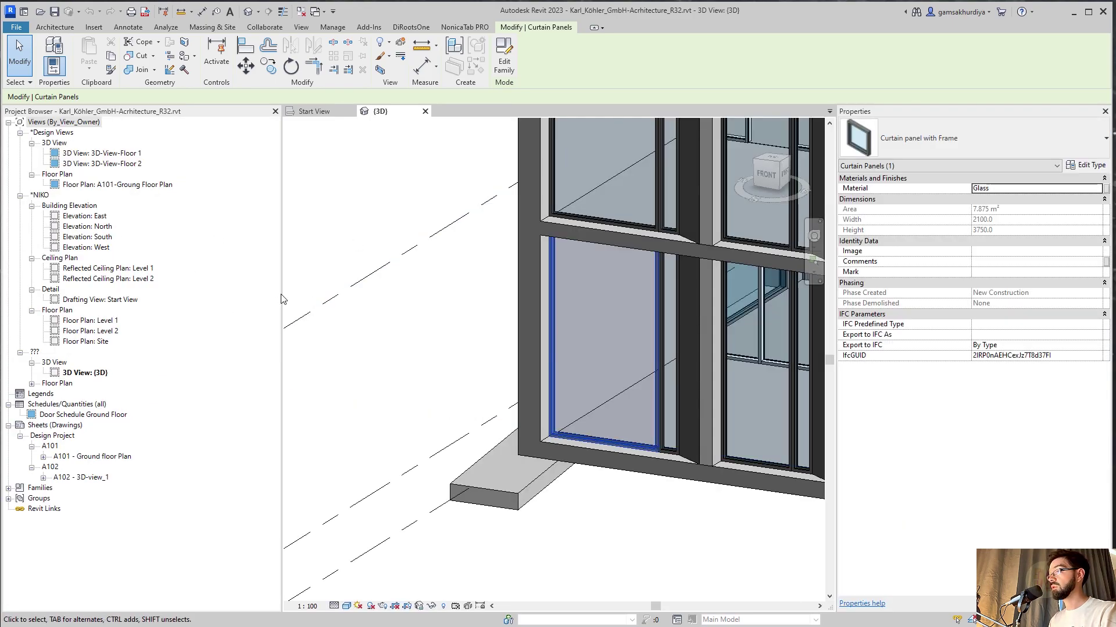
{"action": "left_click_drag", "start_coordinate": [283, 299], "coordinate": [162, 296]}
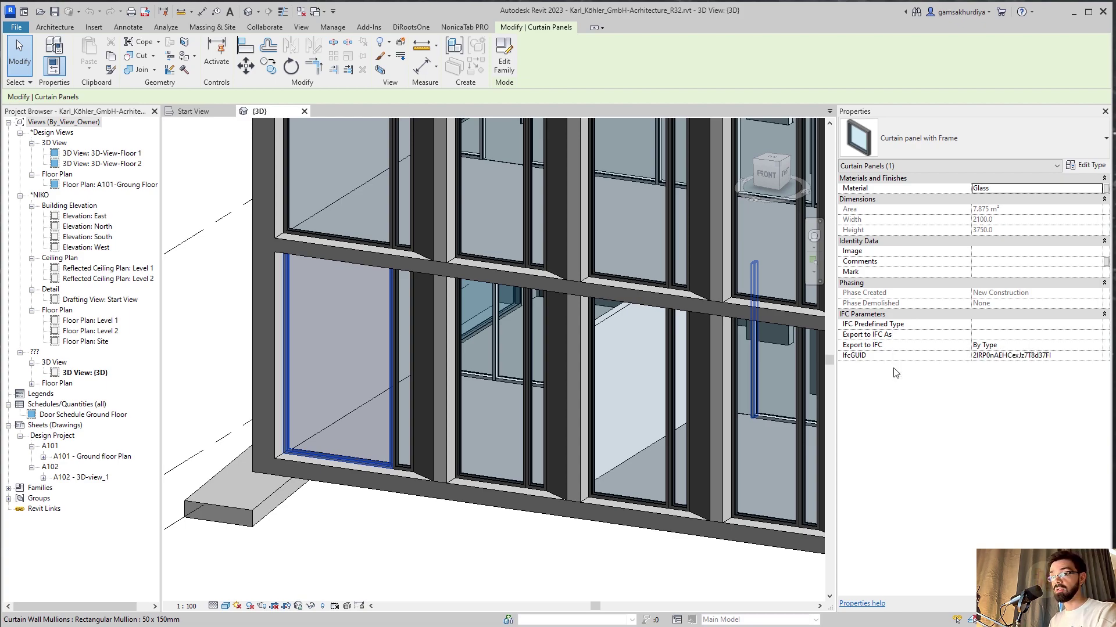
Tab-cycle the selection to the curtain wall, pan across the facade, then deselect.
{"action": "key", "text": "Tab"}
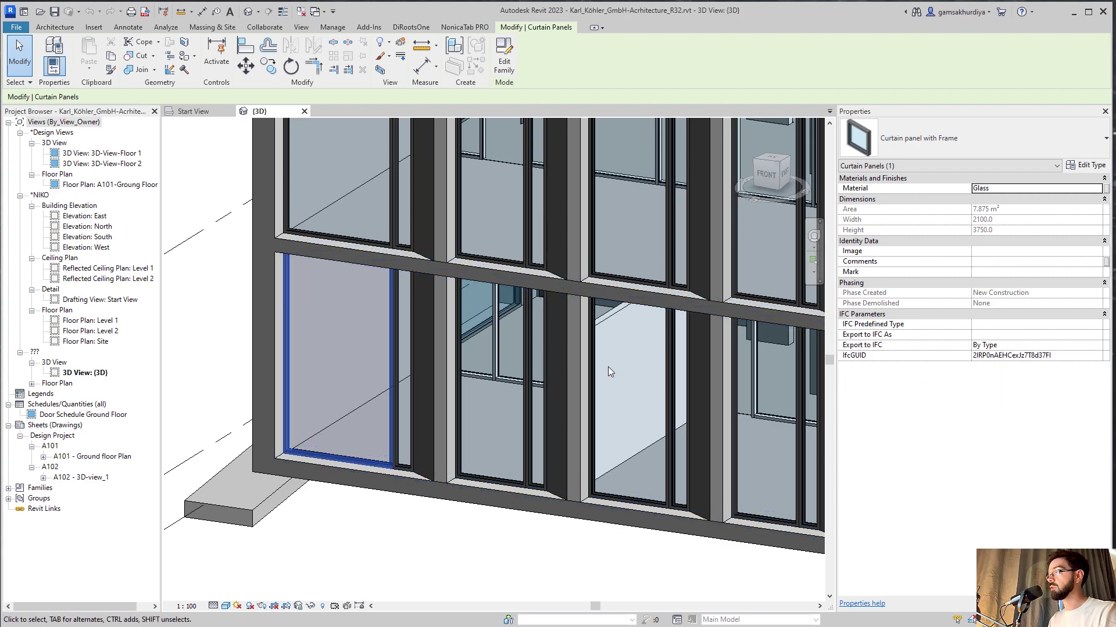
{"action": "scroll", "coordinate": [613, 369], "scroll_direction": "down", "scroll_amount": 3}
{"action": "middle_click_drag", "start_coordinate": [613, 370], "coordinate": [576, 411]}
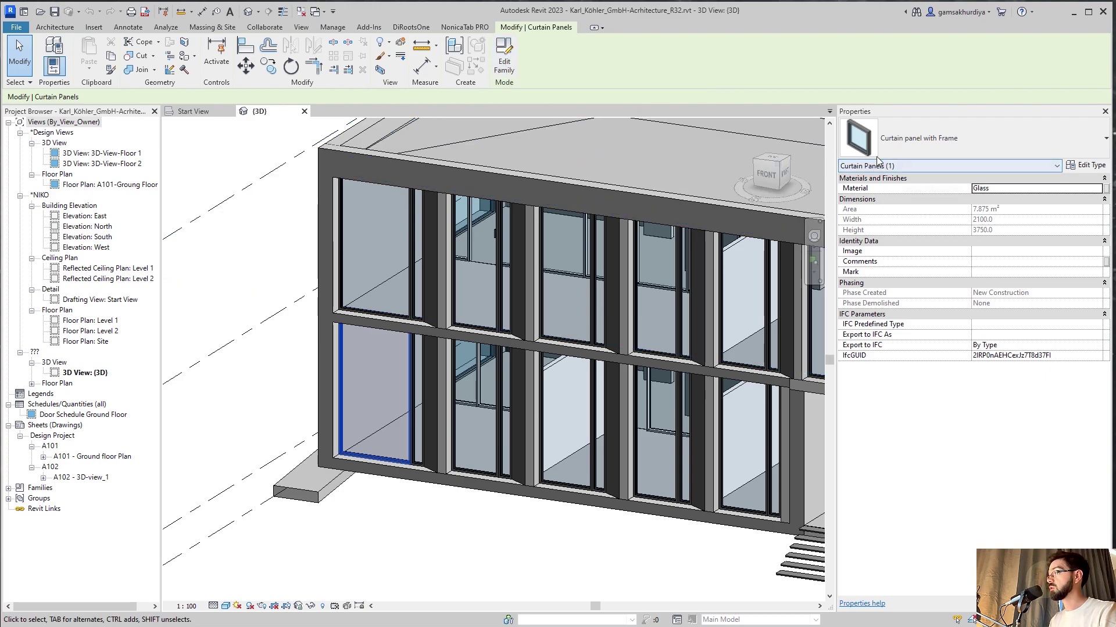
{"action": "key", "text": "Escape"}
{"action": "left_click", "coordinate": [332, 26]}
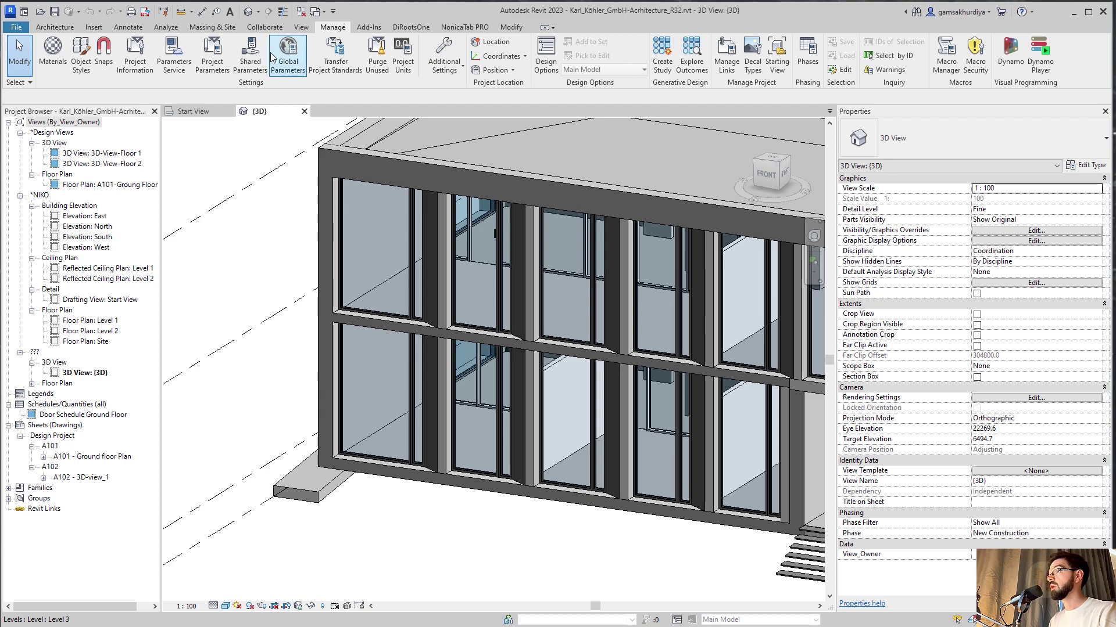
Create the instance project parameter Type_Panel (Length) for the Curtain Panels category.
{"action": "left_click", "coordinate": [220, 69]}
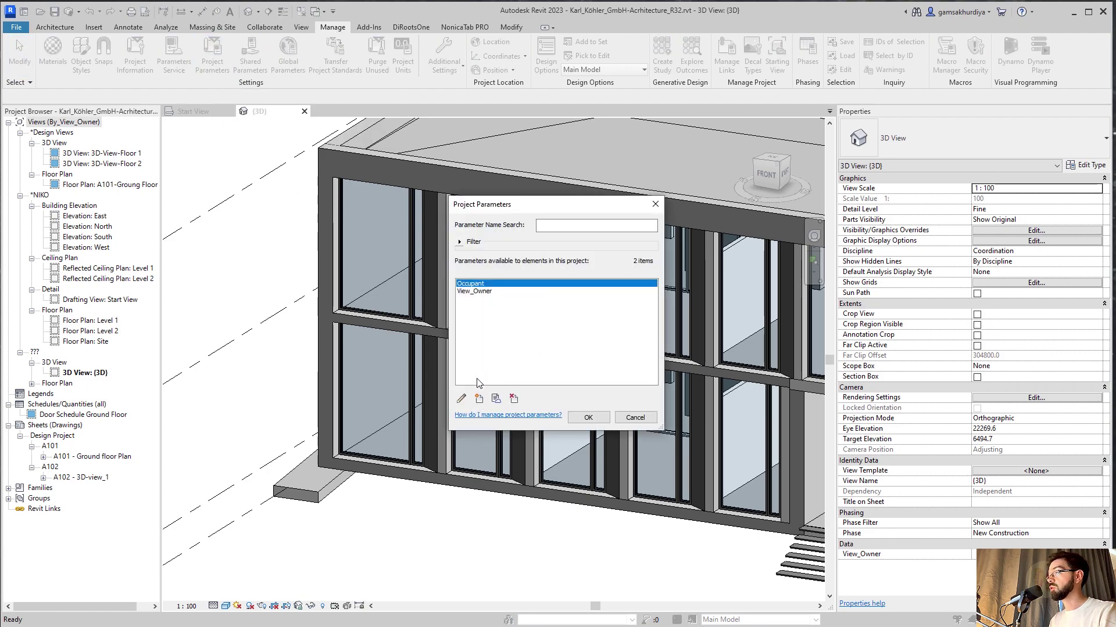
{"action": "left_click", "coordinate": [479, 398]}
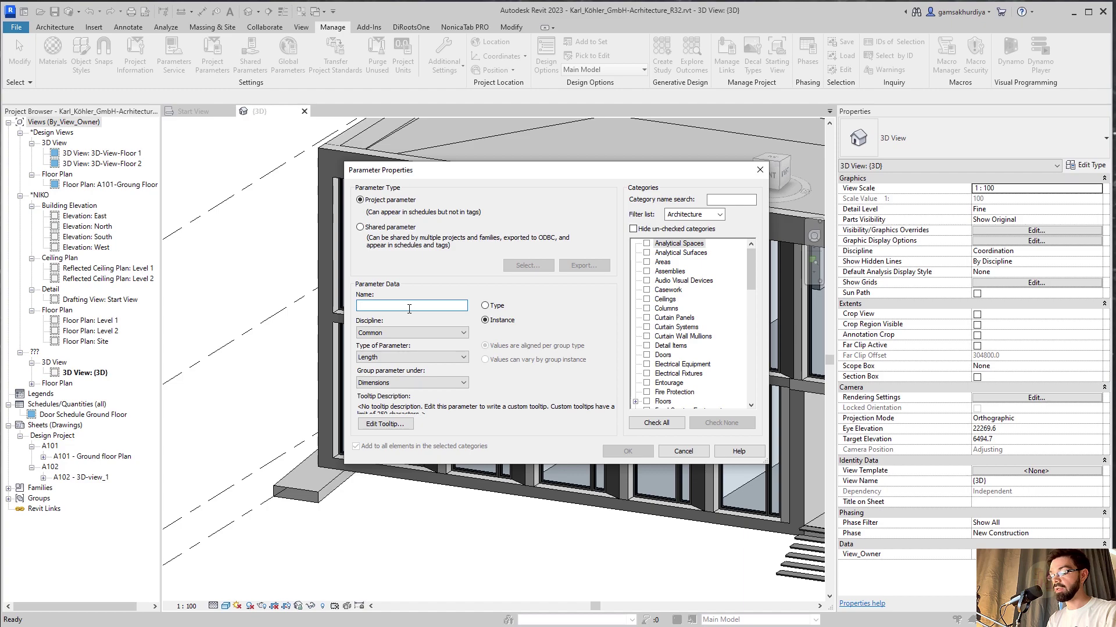
{"action": "type", "text": "Ty"}
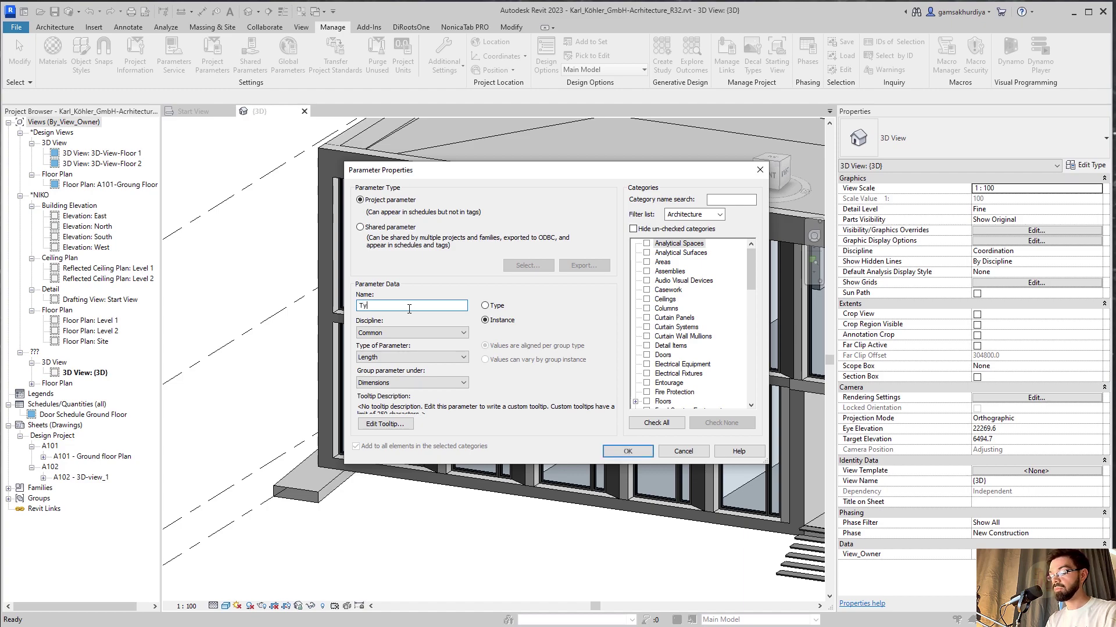
{"action": "type", "text": "pe_Panel"}
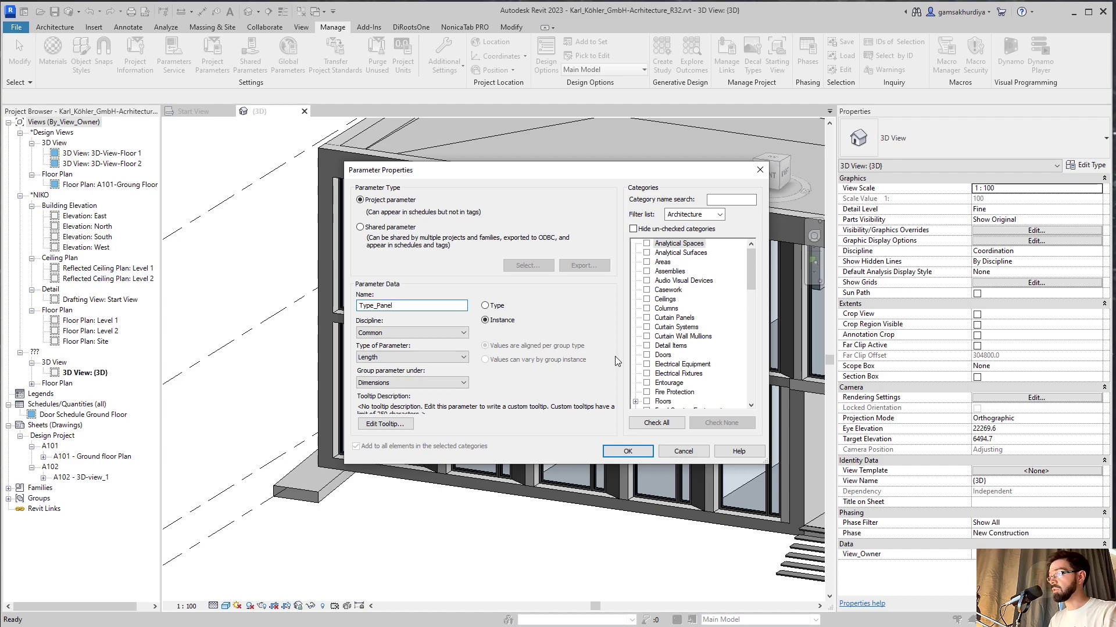
{"action": "mouse_move", "coordinate": [750, 282]}
{"action": "left_mouse_down"}
{"action": "mouse_move", "coordinate": [753, 296]}
{"action": "mouse_move", "coordinate": [755, 272]}
{"action": "left_mouse_up"}
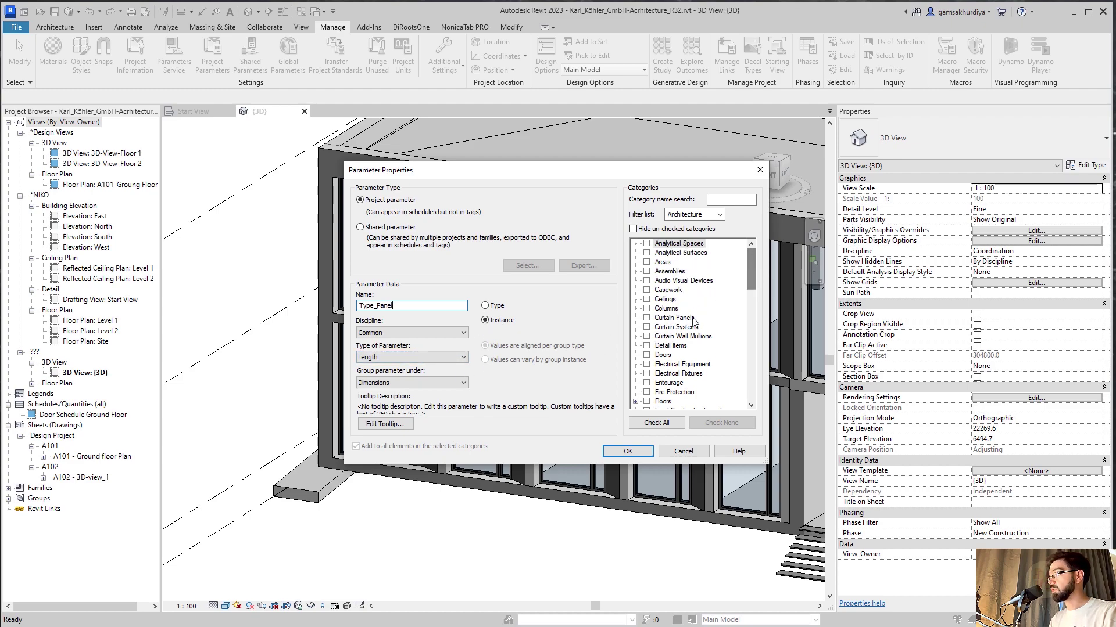
{"action": "left_click", "coordinate": [646, 318]}
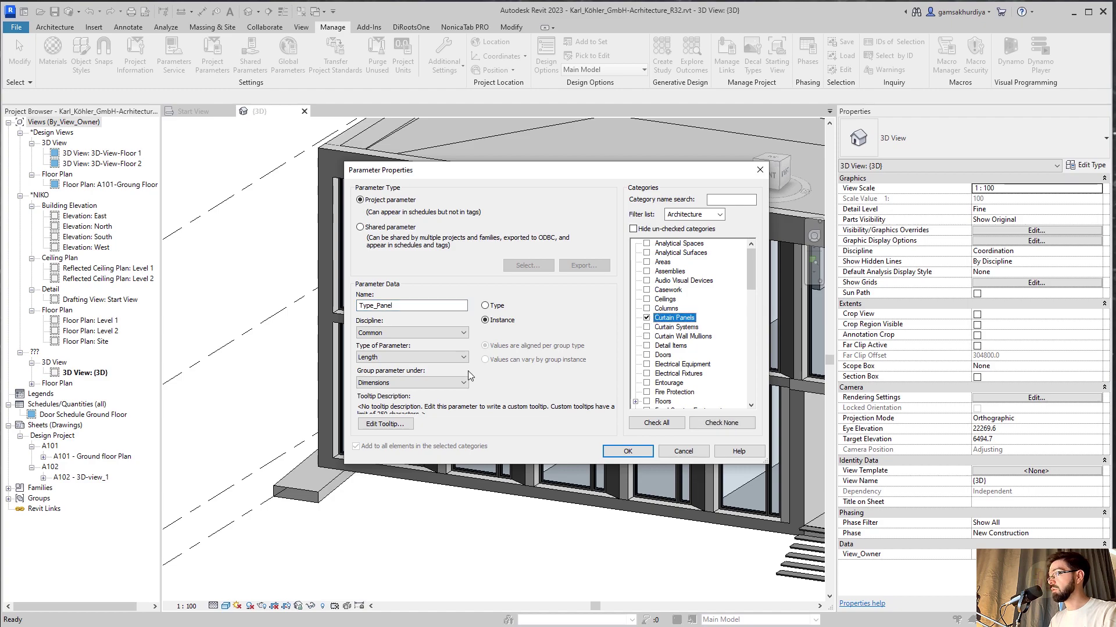
{"action": "left_click", "coordinate": [628, 452]}
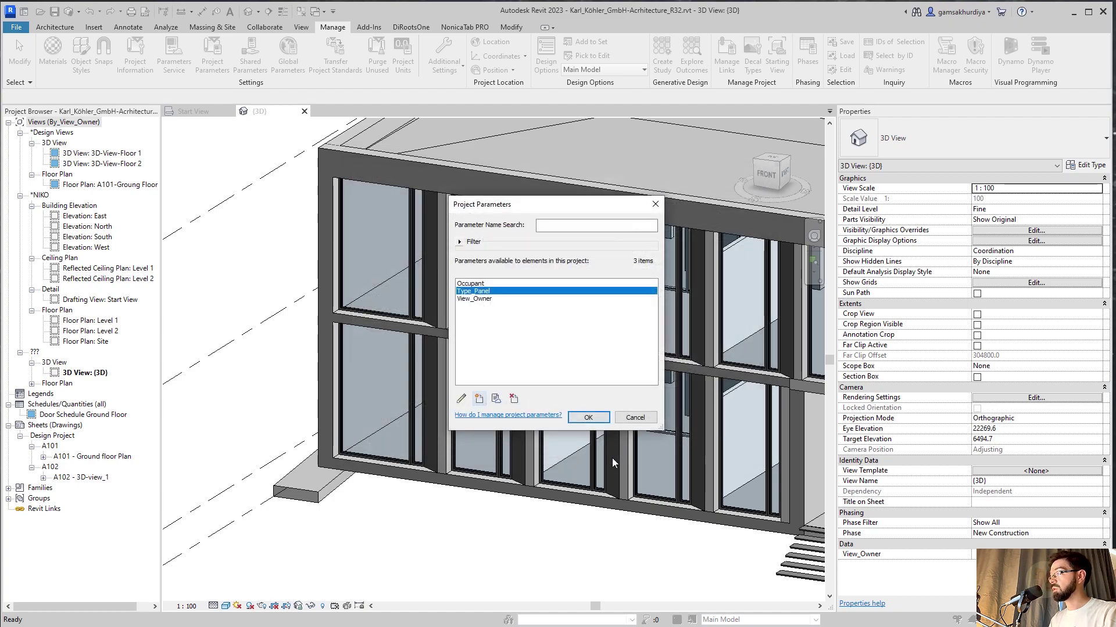
{"action": "left_click", "coordinate": [575, 423]}
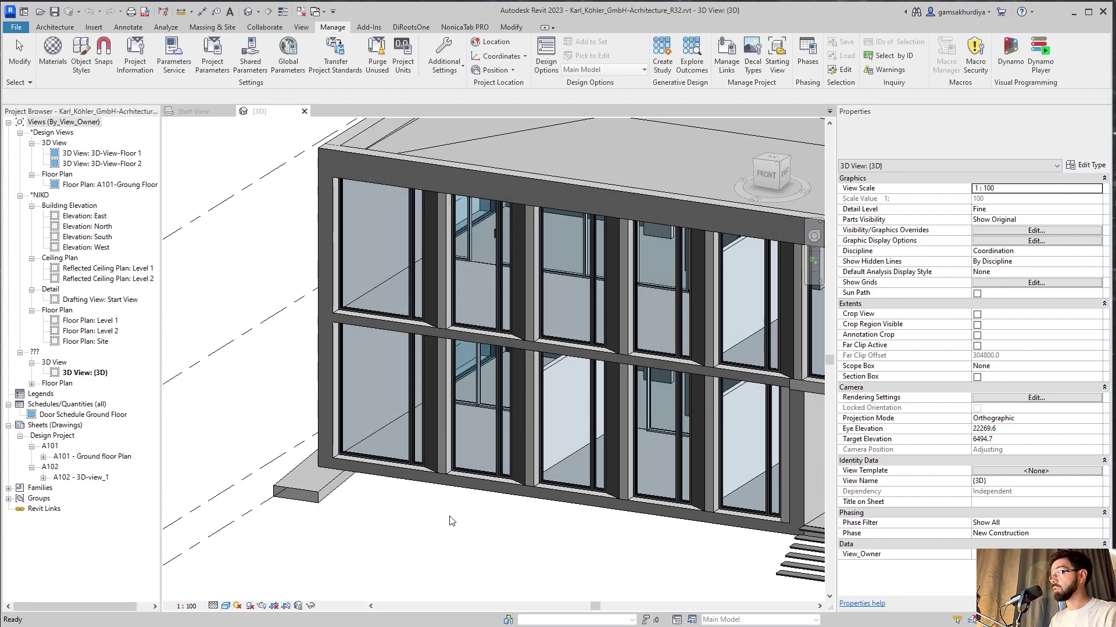
Select the lower-left curtain panel and try Type_1_Low, then Type_1, as its Type_Panel value.
{"action": "left_click", "coordinate": [380, 459]}
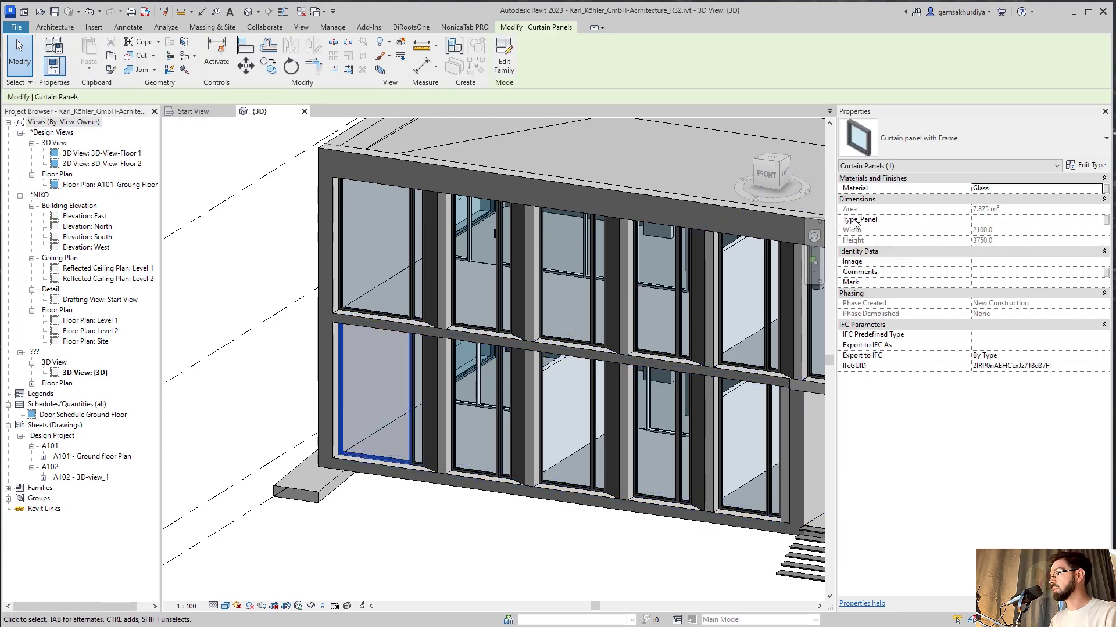
{"action": "left_click", "coordinate": [1020, 223]}
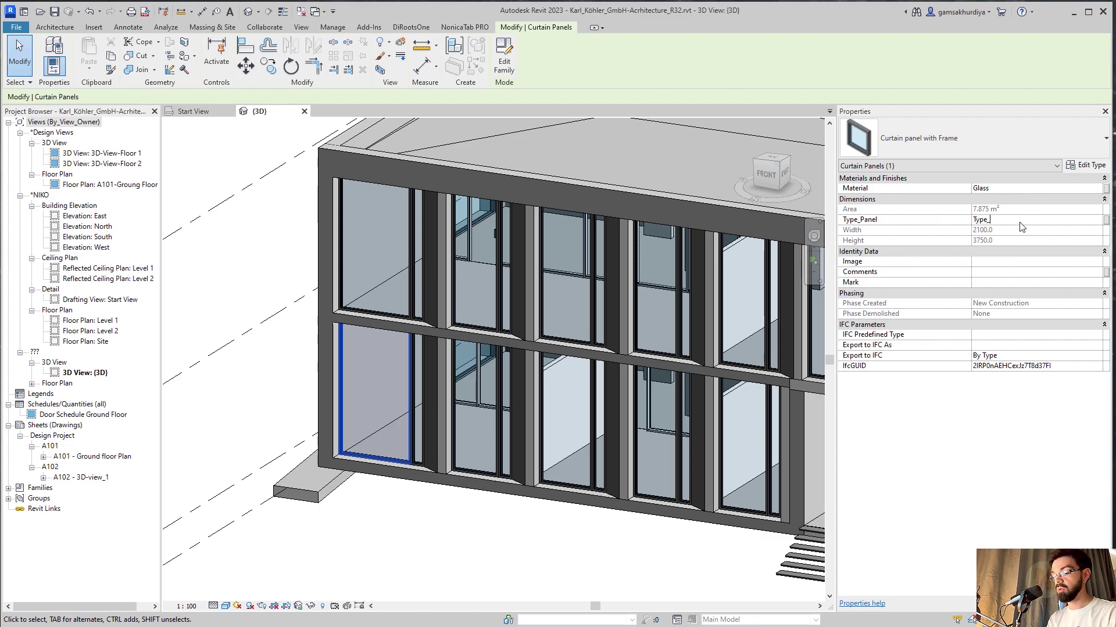
{"action": "type", "text": "Type_1_Low"}
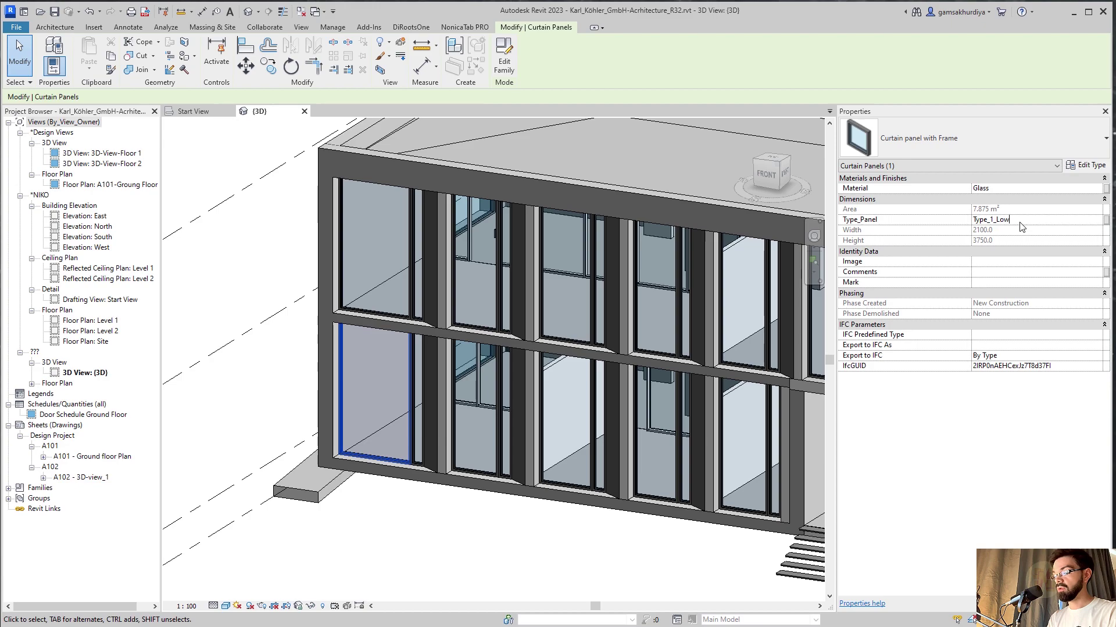
{"action": "left_click", "coordinate": [806, 354]}
{"action": "key", "text": "BackSpace"}
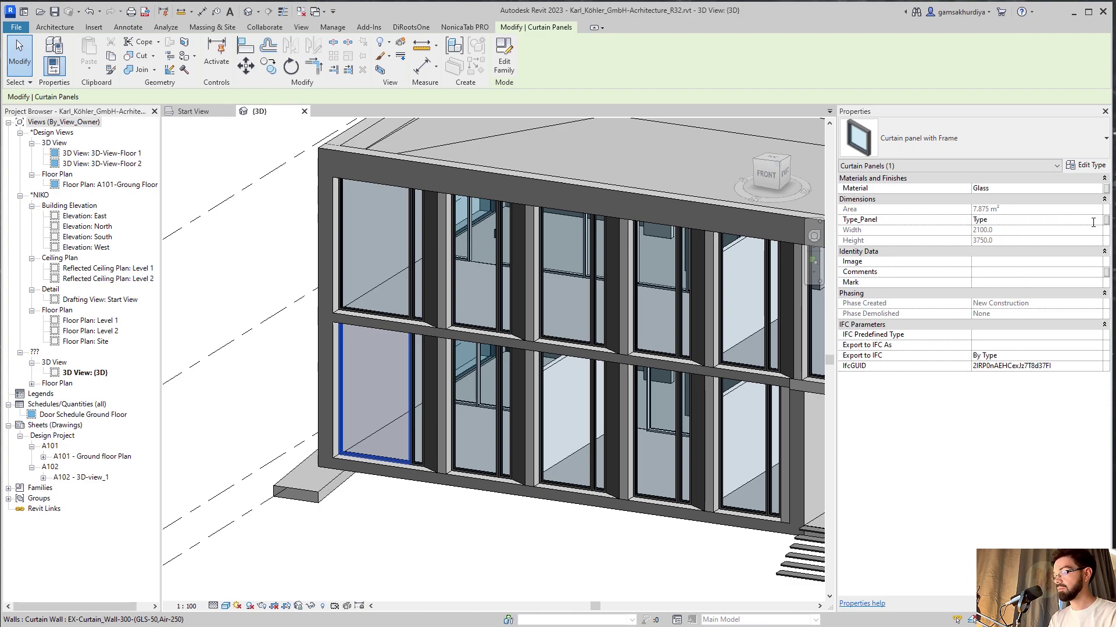
{"action": "type", "text": "Type_1"}
{"action": "key", "text": "Return"}
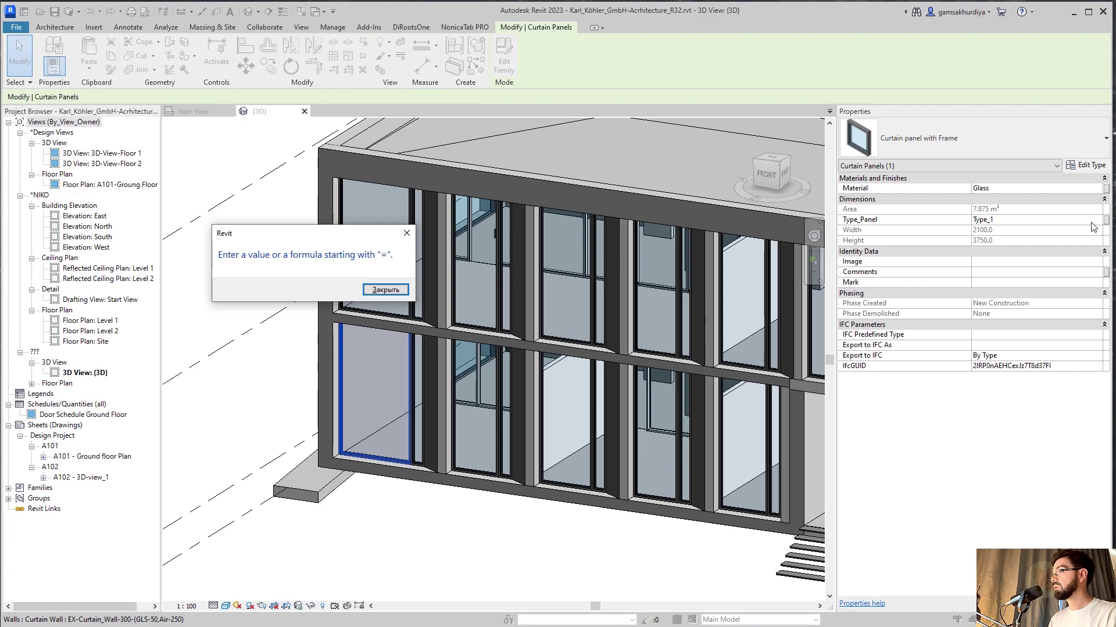
{"action": "left_click", "coordinate": [385, 290]}
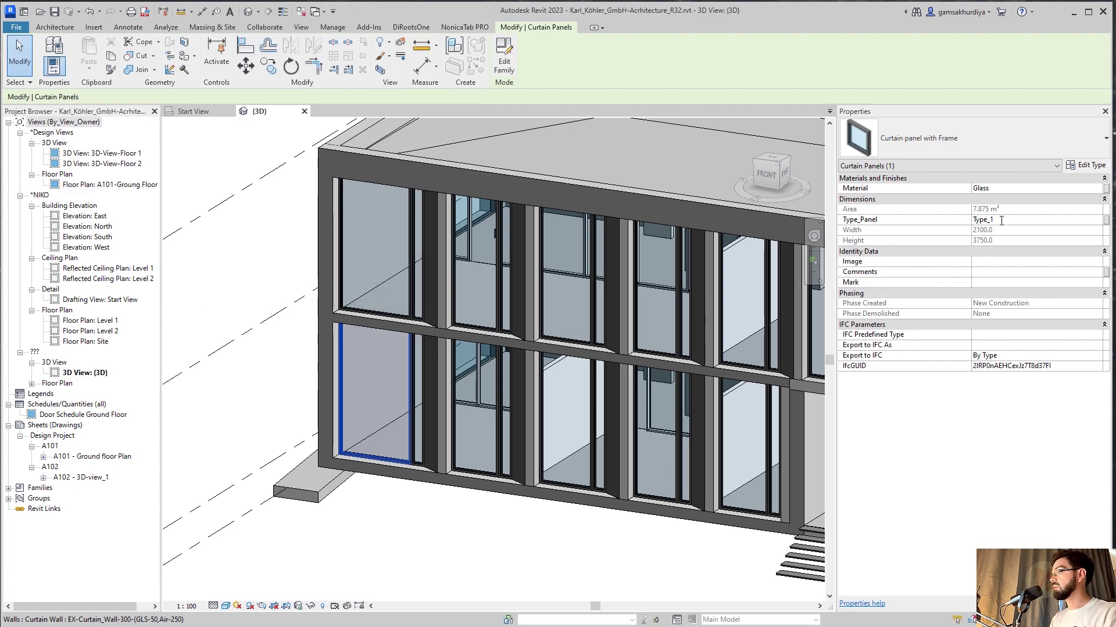
Enter 100 as Type_Panel, then reselect the panel to confirm it now reads 1000.0.
{"action": "key", "text": "BackSpace"}
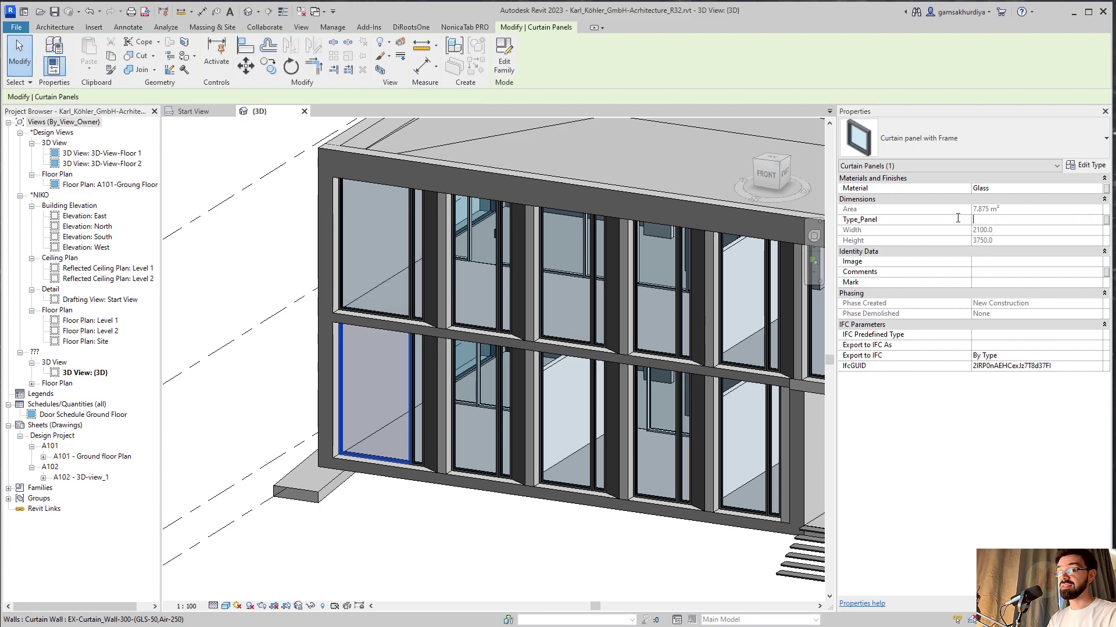
{"action": "type", "text": "1000.0"}
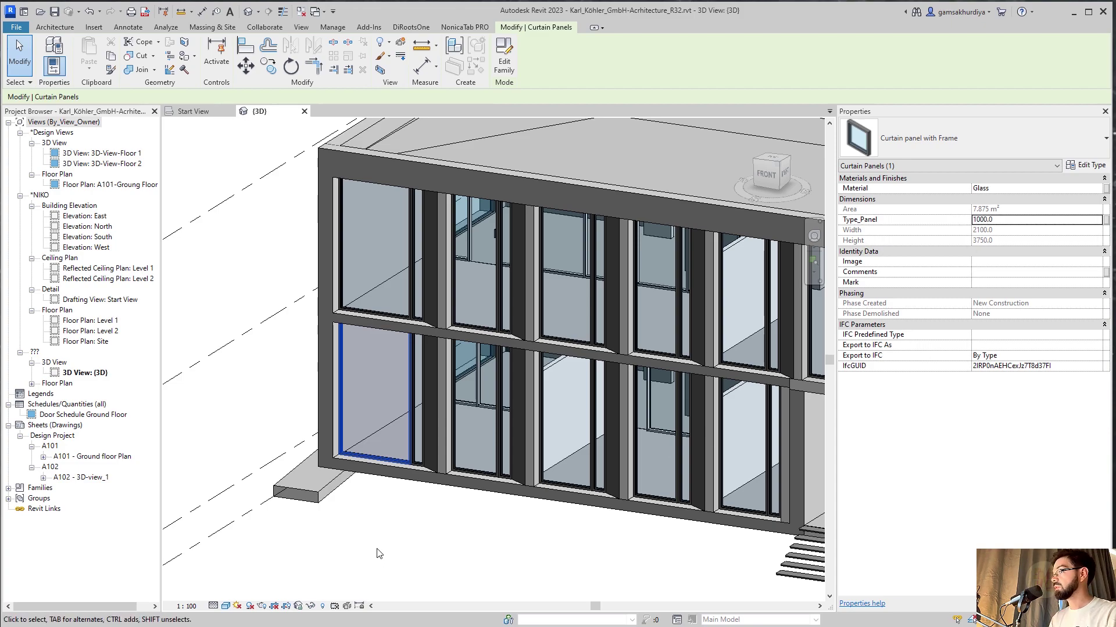
{"action": "left_click", "coordinate": [378, 552]}
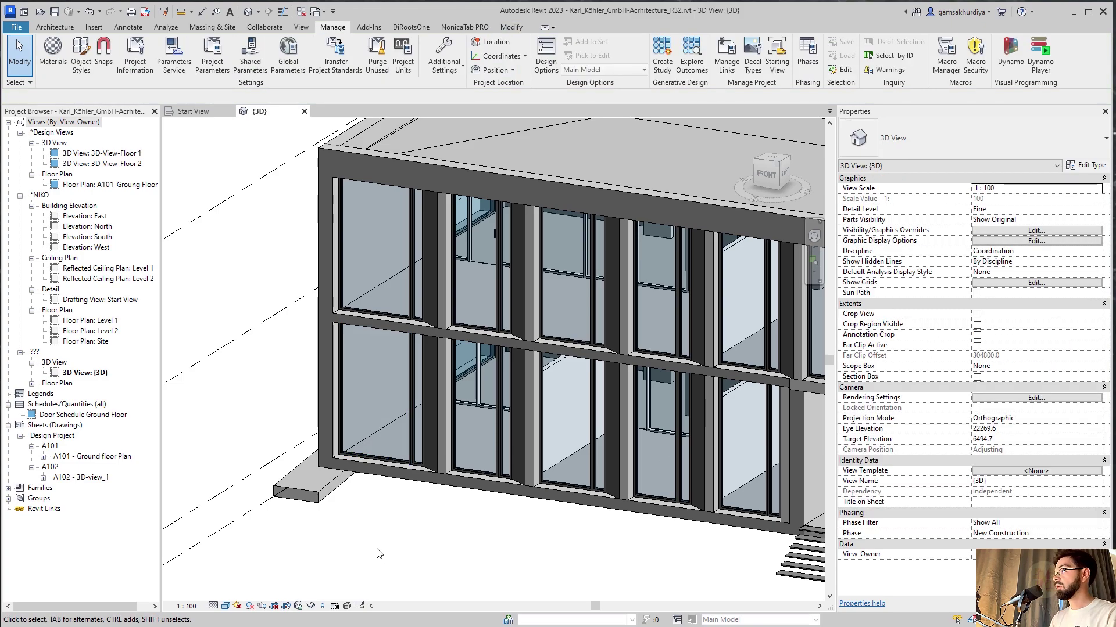
{"action": "key", "text": "Tab"}
{"action": "left_click", "coordinate": [379, 396]}
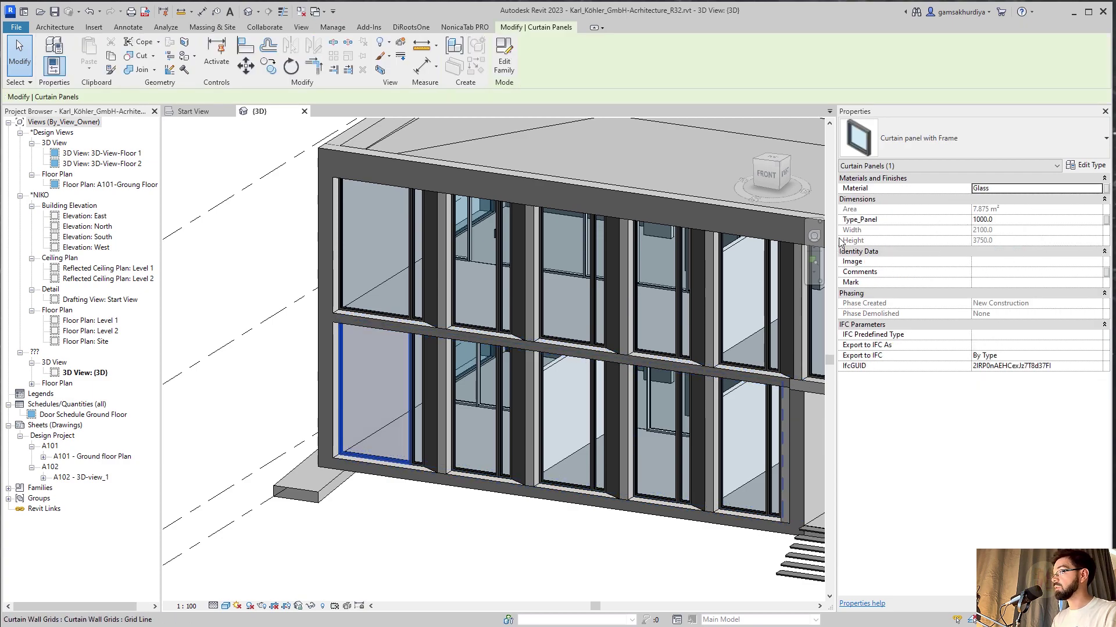
Create a new Curtain Panels schedule from Schedules/Quantities (all) in the Project Browser.
{"action": "left_click", "coordinate": [432, 582]}
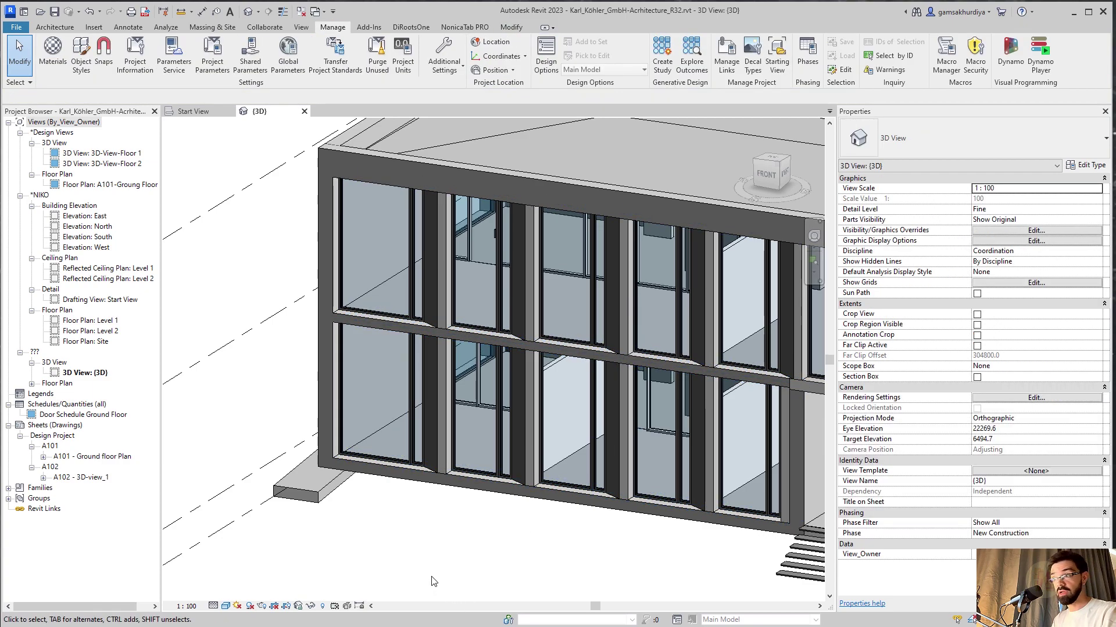
{"action": "right_click", "coordinate": [38, 426]}
{"action": "left_click", "coordinate": [39, 404]}
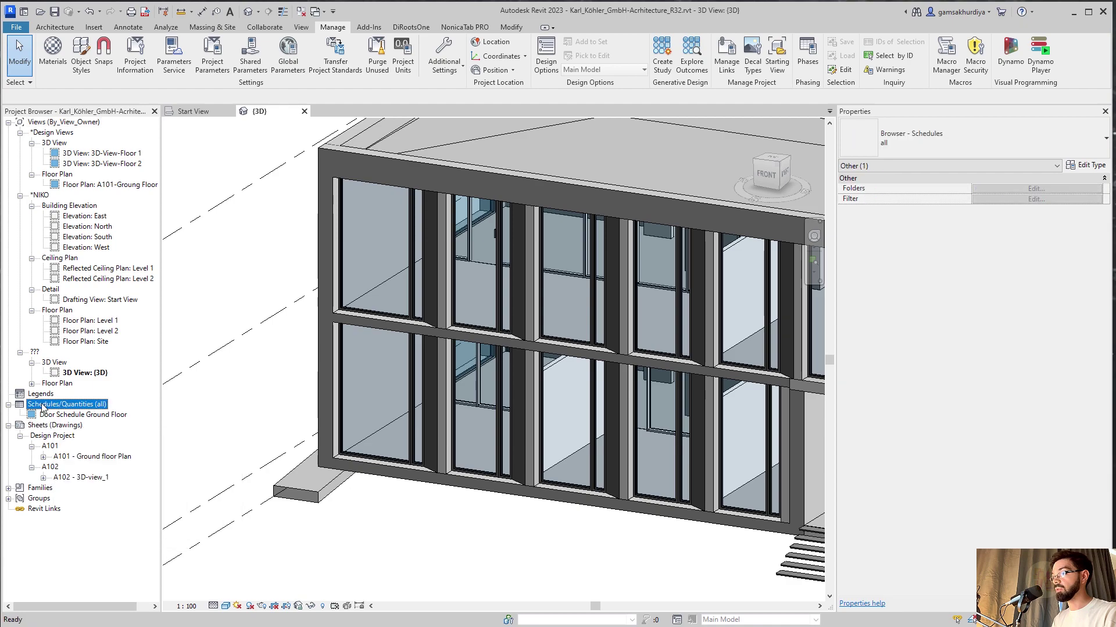
{"action": "right_click", "coordinate": [38, 404]}
{"action": "left_click", "coordinate": [440, 417]}
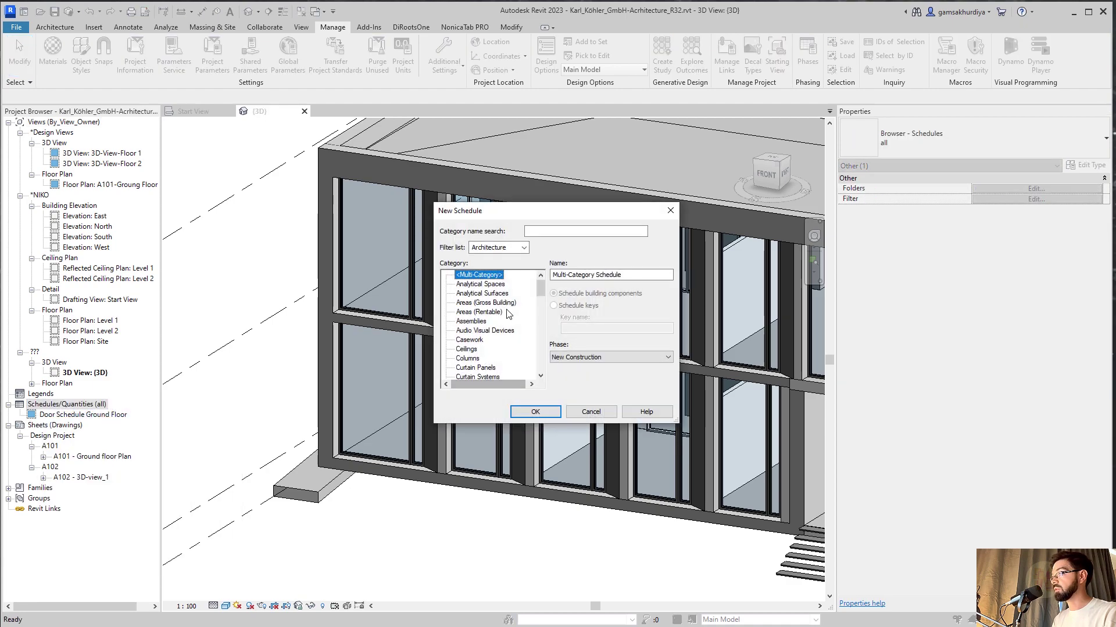
{"action": "scroll", "coordinate": [492, 322], "scroll_direction": "down", "scroll_amount": 1}
{"action": "left_click", "coordinate": [487, 349]}
{"action": "left_click", "coordinate": [535, 411]}
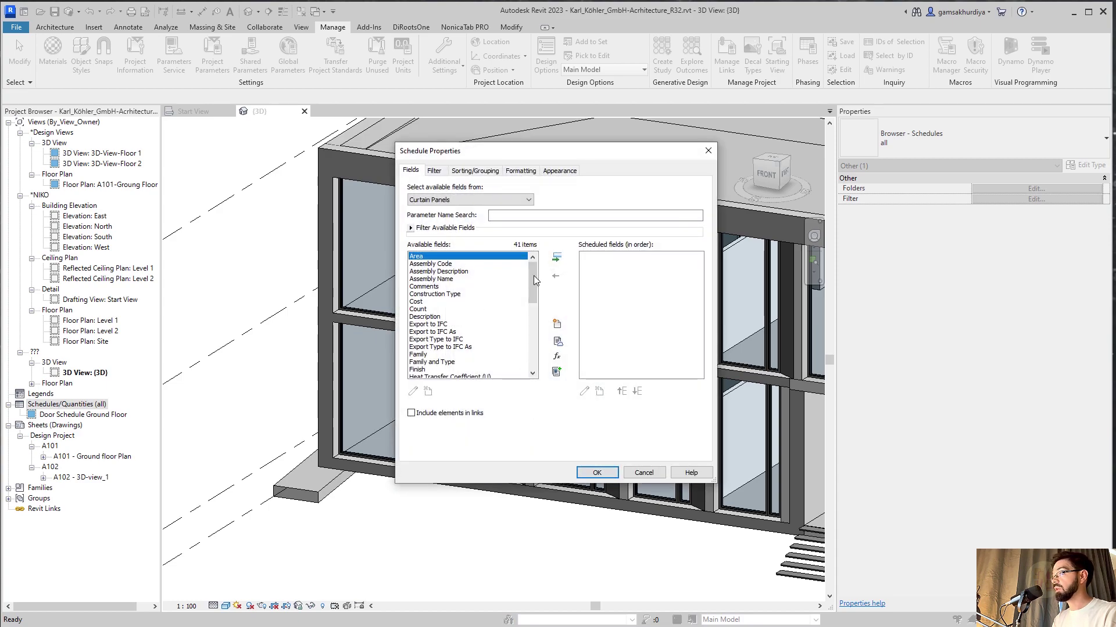
Add the Type and Type_Panel fields to the schedule and confirm.
{"action": "left_click_drag", "start_coordinate": [535, 298], "coordinate": [535, 366]}
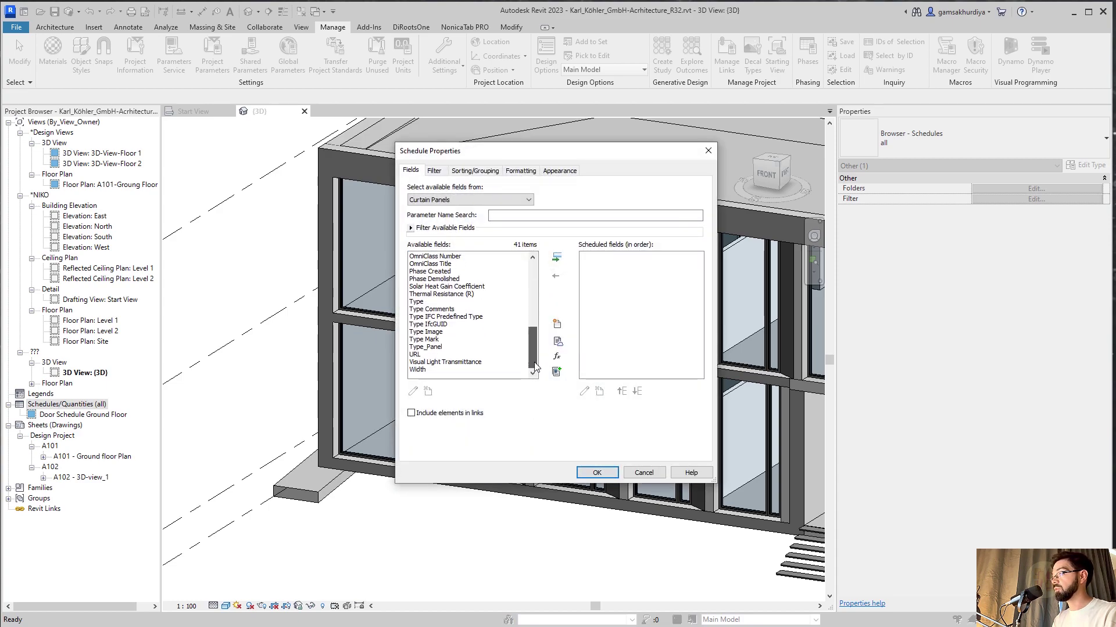
{"action": "left_click", "coordinate": [417, 302]}
{"action": "left_click", "coordinate": [556, 257]}
{"action": "scroll", "coordinate": [486, 329], "scroll_direction": "up", "scroll_amount": 3}
{"action": "scroll", "coordinate": [485, 331], "scroll_direction": "up", "scroll_amount": 4}
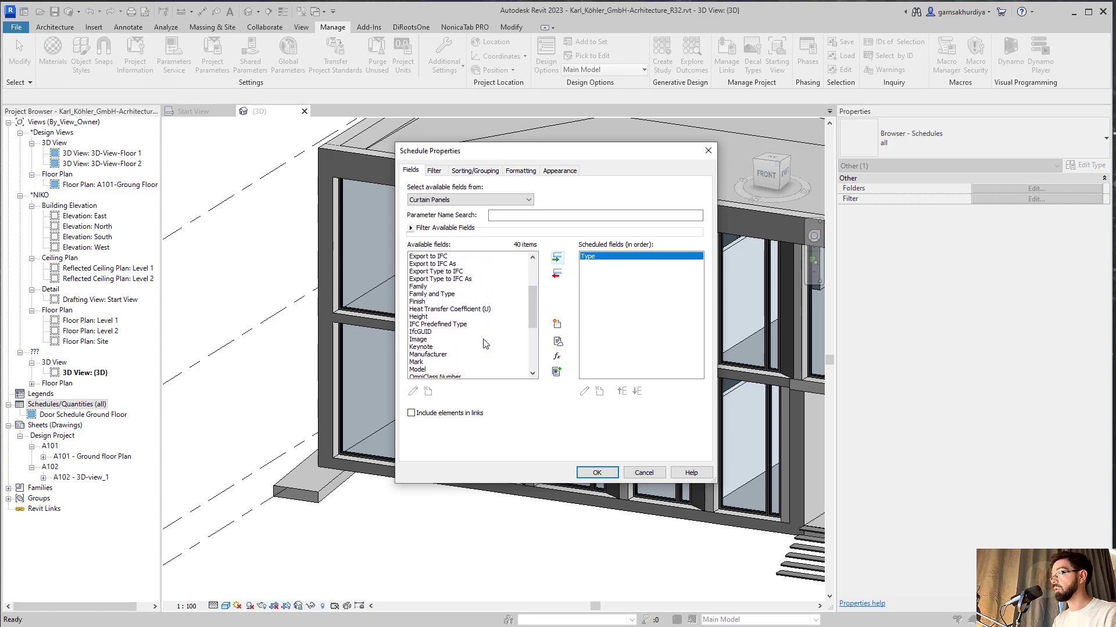
{"action": "scroll", "coordinate": [485, 343], "scroll_direction": "down", "scroll_amount": 4}
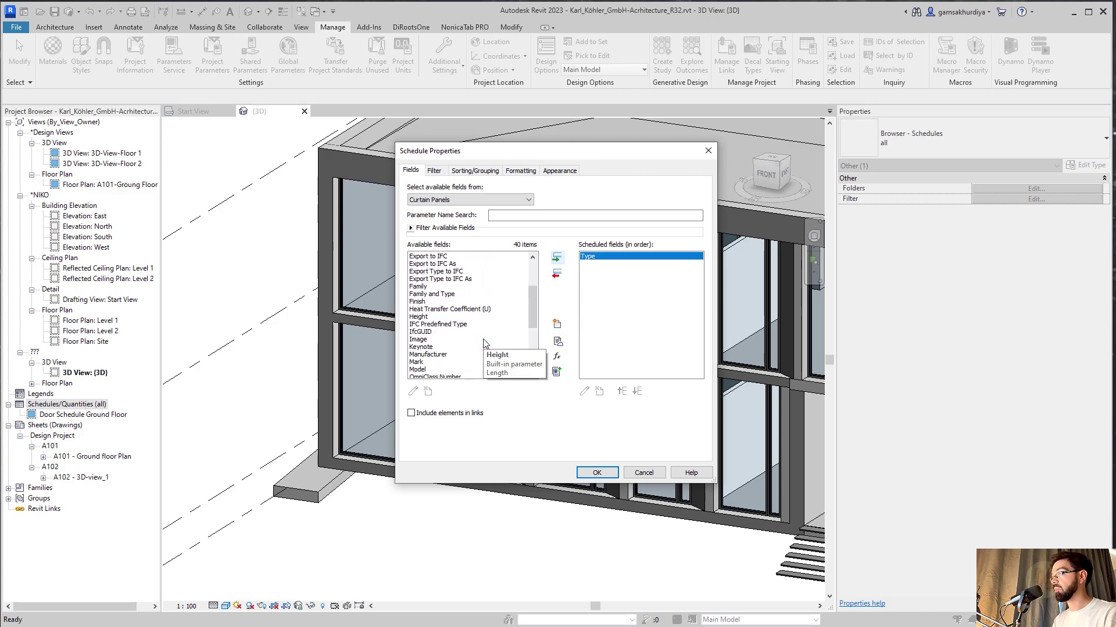
{"action": "scroll", "coordinate": [483, 343], "scroll_direction": "down", "scroll_amount": 2}
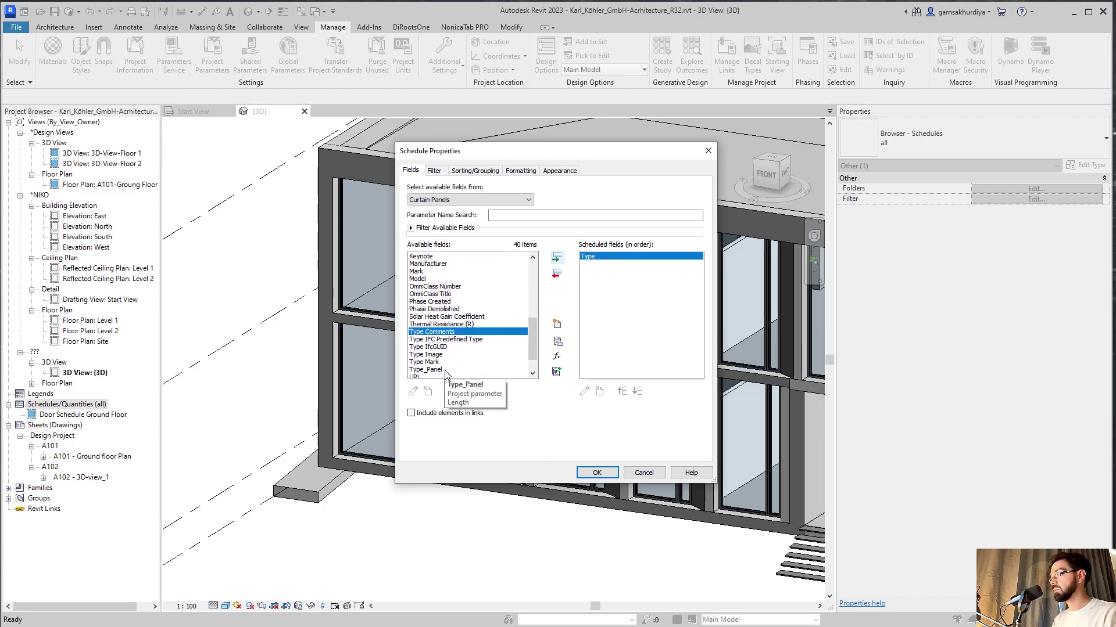
{"action": "left_click", "coordinate": [440, 369]}
{"action": "left_click", "coordinate": [557, 260]}
{"action": "left_click", "coordinate": [597, 473]}
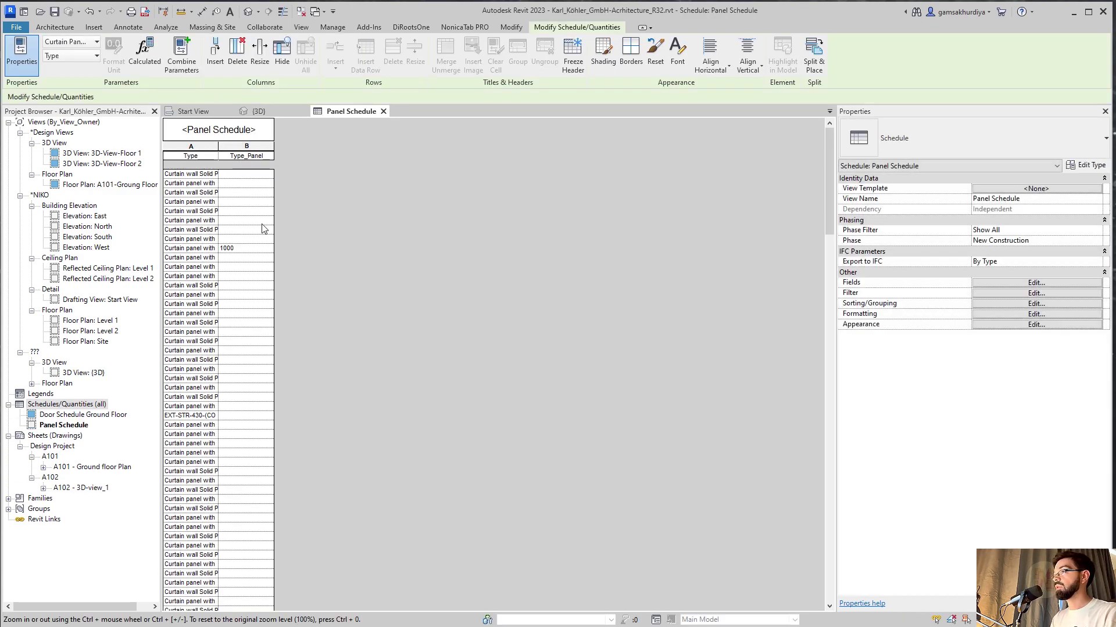
Scroll through the Panel Schedule values, then close the Panel Schedule and {3D} tabs.
{"action": "scroll", "coordinate": [250, 284], "scroll_direction": "down", "scroll_amount": 2}
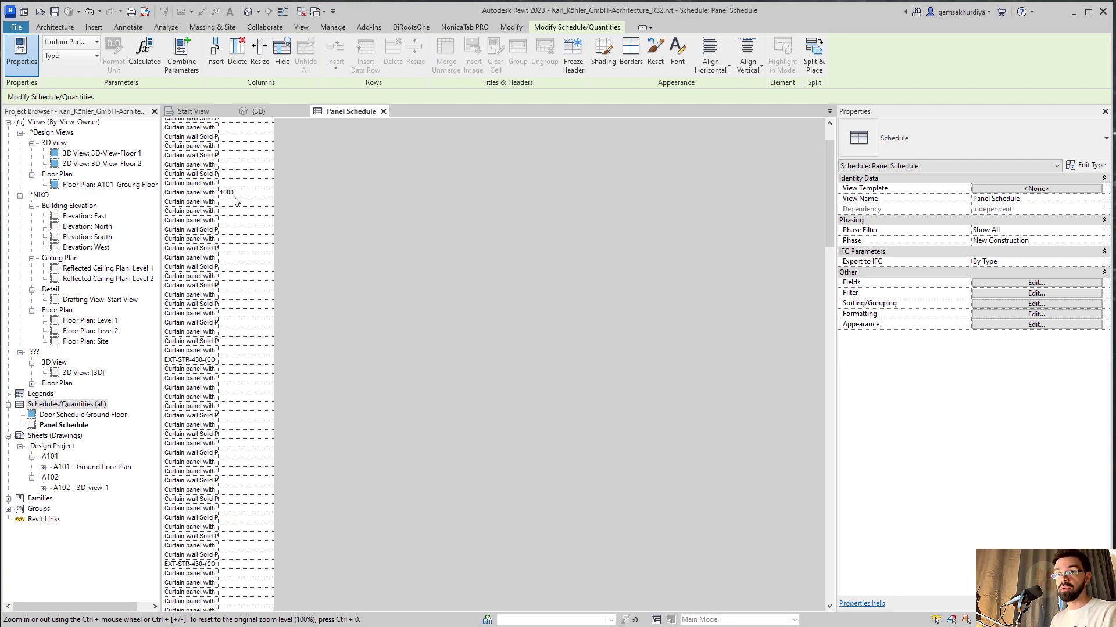
{"action": "scroll", "coordinate": [217, 255], "scroll_direction": "down", "scroll_amount": 5}
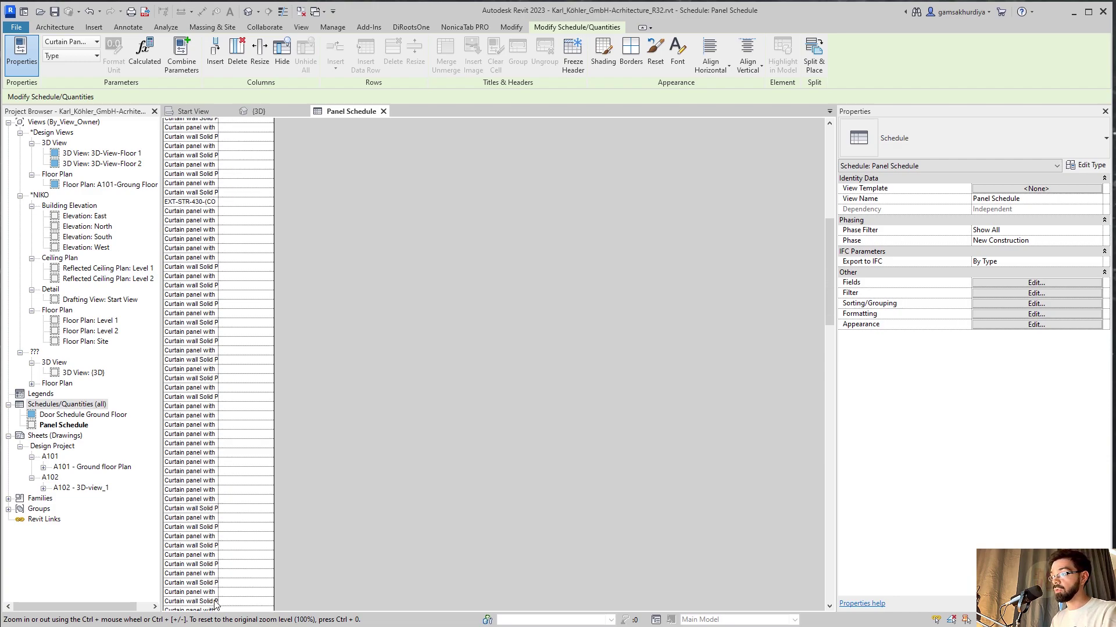
{"action": "scroll", "coordinate": [211, 549], "scroll_direction": "down", "scroll_amount": 3}
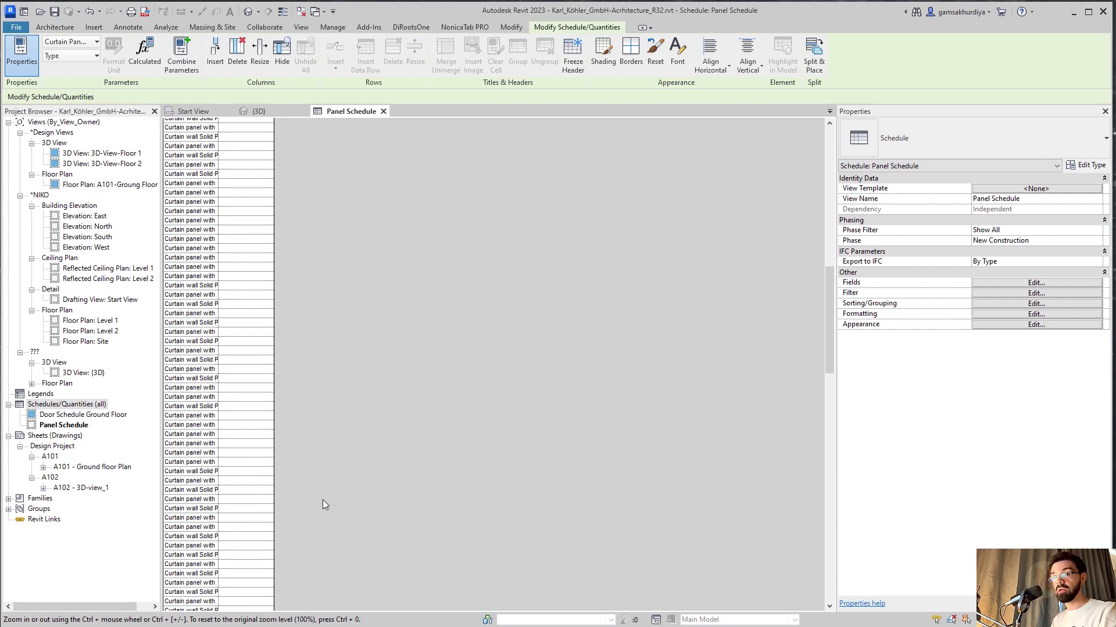
{"action": "scroll", "coordinate": [323, 500], "scroll_direction": "up", "scroll_amount": 3}
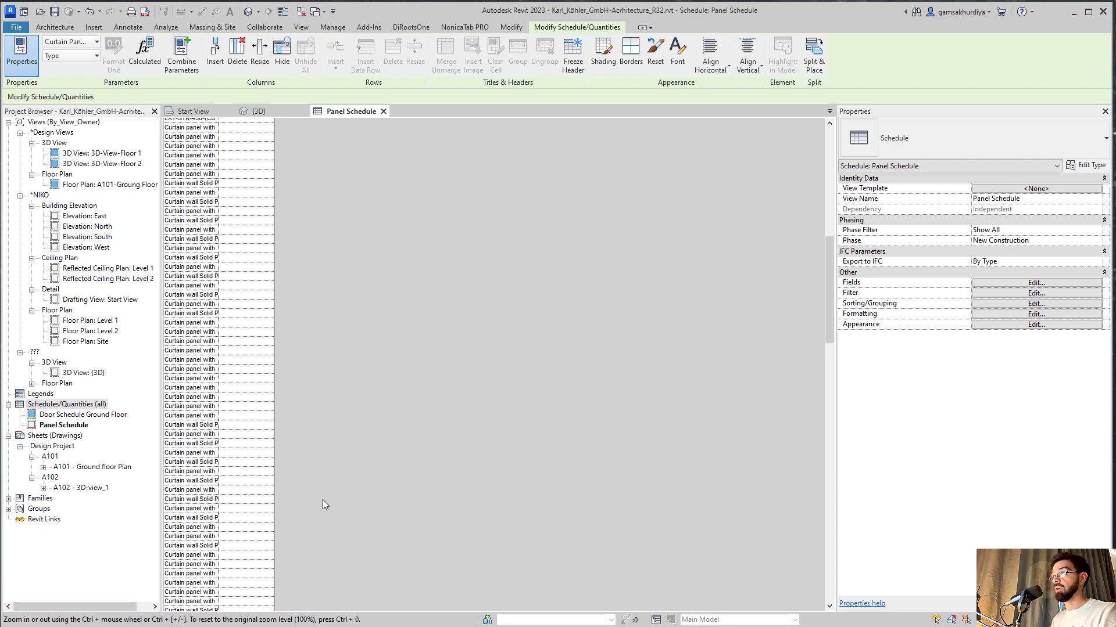
{"action": "left_click", "coordinate": [383, 111]}
{"action": "left_click", "coordinate": [304, 111]}
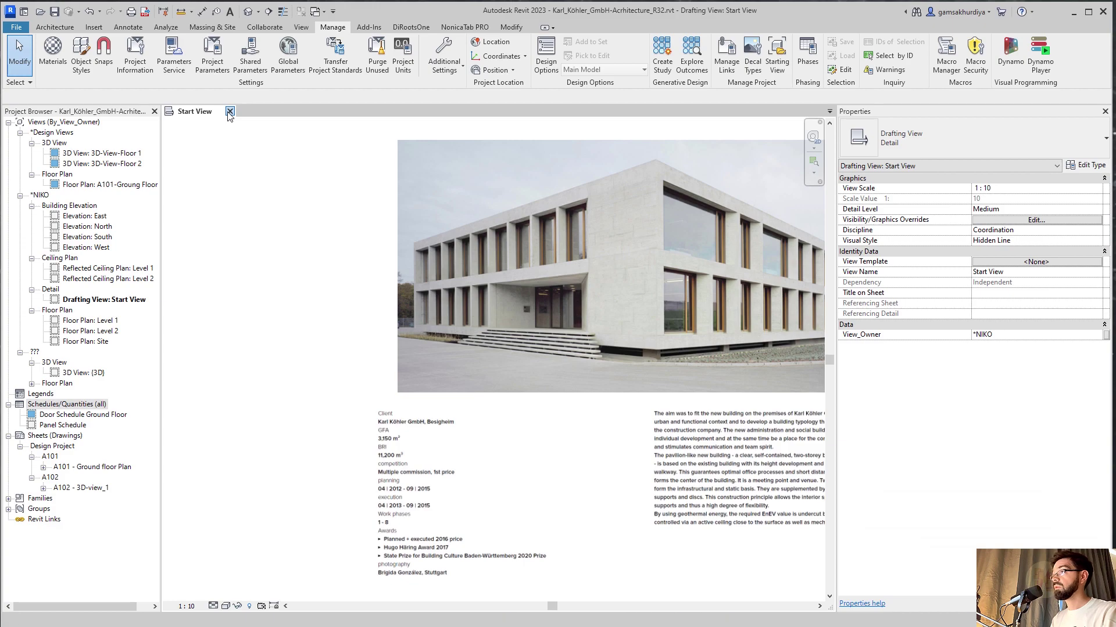
Create a new project from the Metric-Architectural Template and start Insert > Link Revit.
{"action": "left_click", "coordinate": [230, 112]}
{"action": "left_click", "coordinate": [99, 173]}
{"action": "left_click", "coordinate": [517, 295]}
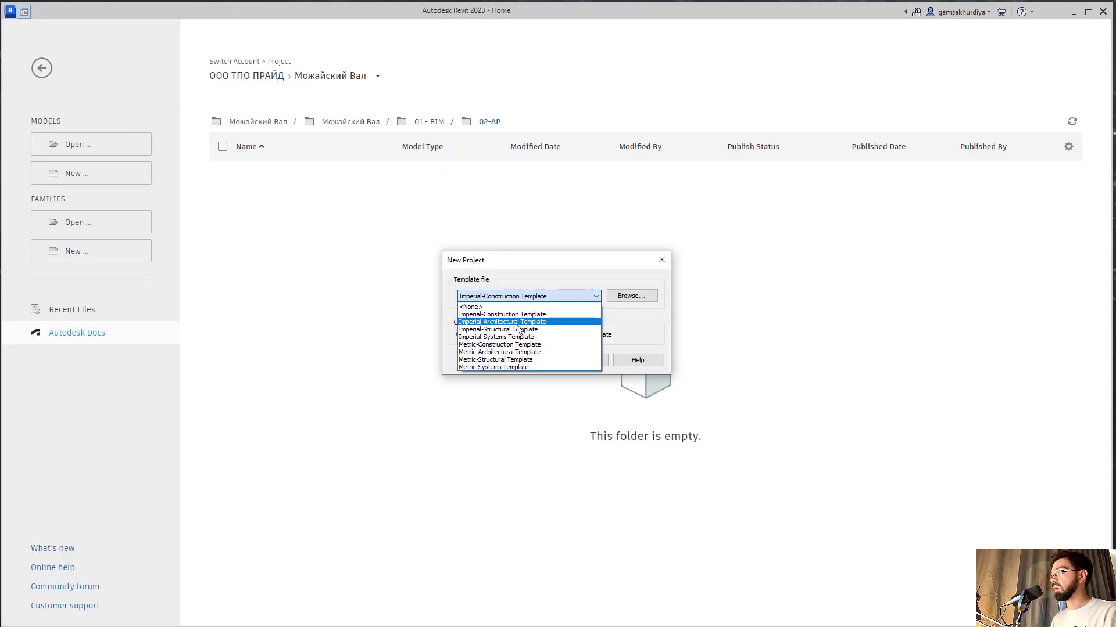
{"action": "left_click", "coordinate": [522, 355]}
{"action": "left_click", "coordinate": [524, 362]}
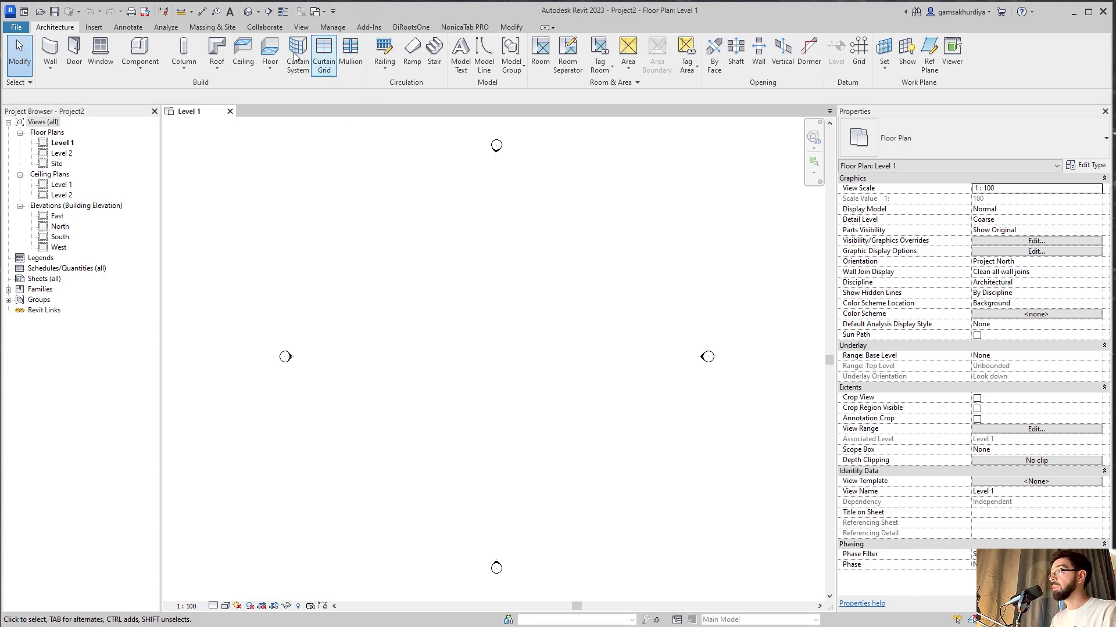
{"action": "left_click", "coordinate": [93, 27]}
{"action": "left_click", "coordinate": [41, 63]}
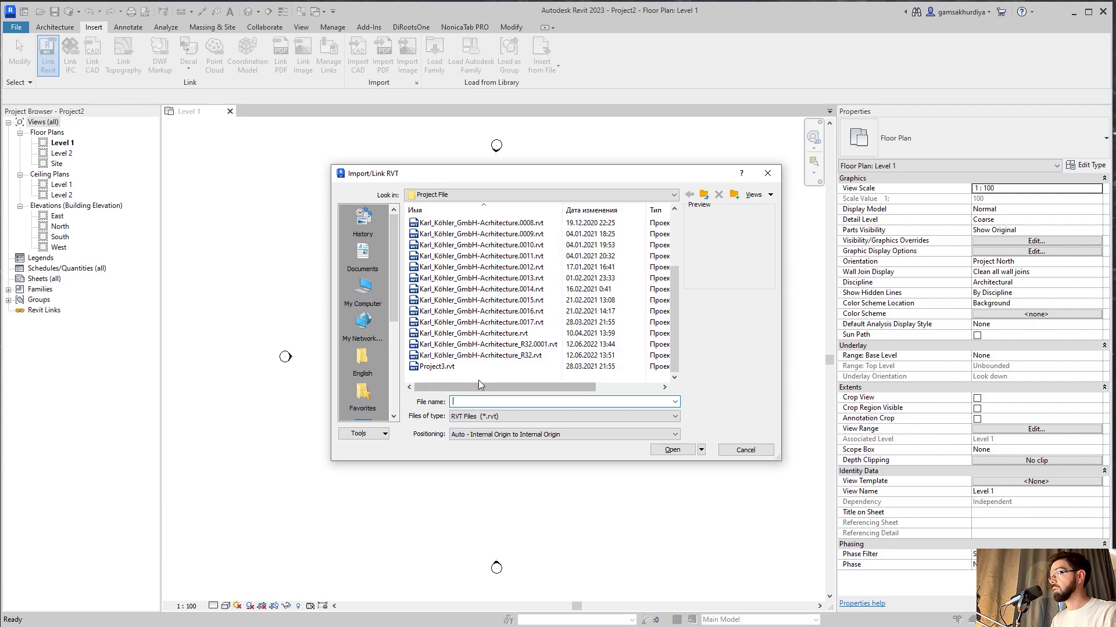
Link Karl_Köhler_GmbH-Architecture_R32.rvt, then open the default 3D view with the 3D shortcut.
{"action": "left_click", "coordinate": [529, 356]}
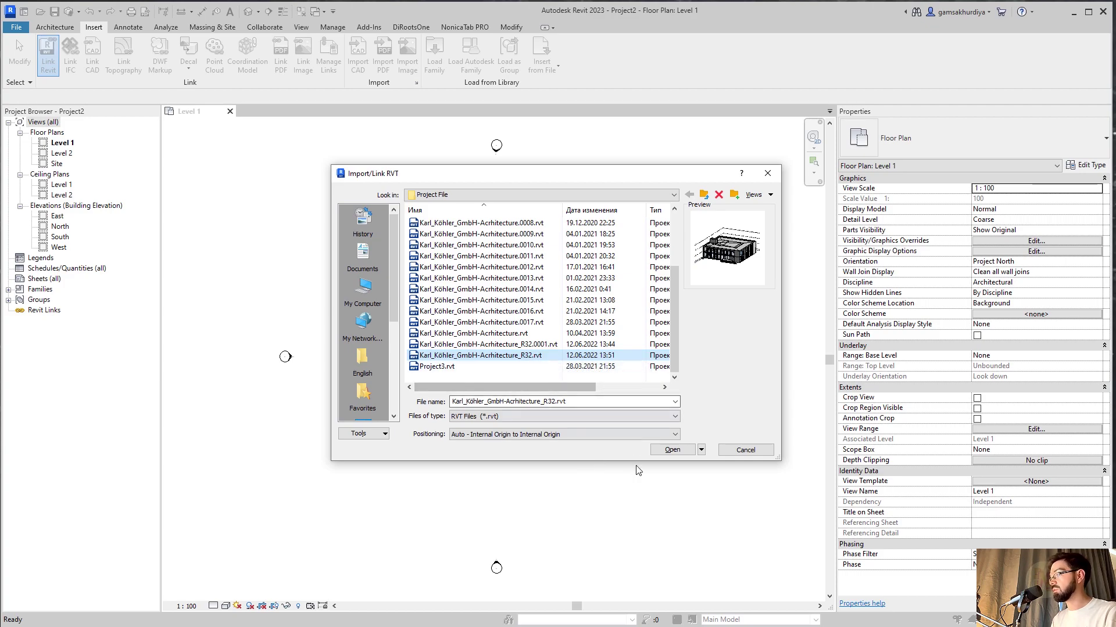
{"action": "left_click", "coordinate": [671, 451]}
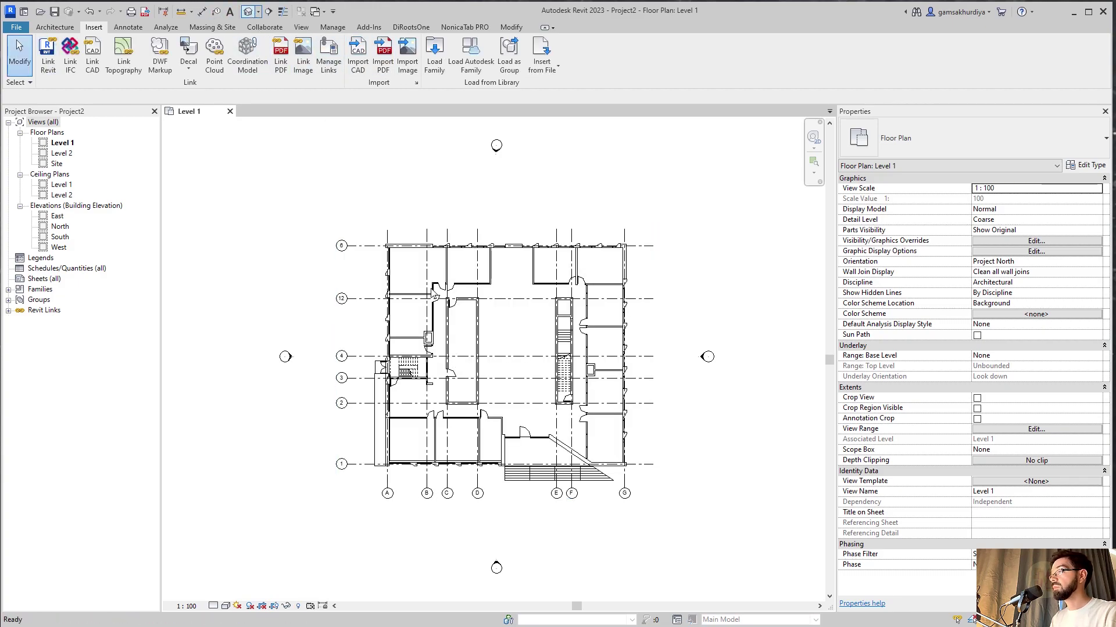
{"action": "key", "text": "3"}
{"action": "key", "text": "d"}
{"action": "middle_click_drag", "start_coordinate": [442, 325], "coordinate": [503, 488], "text": "shift"}
Zoom in and Tab-select a linked curtain panel to check its Type_Panel value, then deselect it.
{"action": "scroll", "coordinate": [507, 494], "scroll_direction": "up", "scroll_amount": 3}
{"action": "scroll", "coordinate": [507, 494], "scroll_direction": "up", "scroll_amount": 4}
{"action": "key", "text": "Tab"}
{"action": "left_click", "coordinate": [449, 495]}
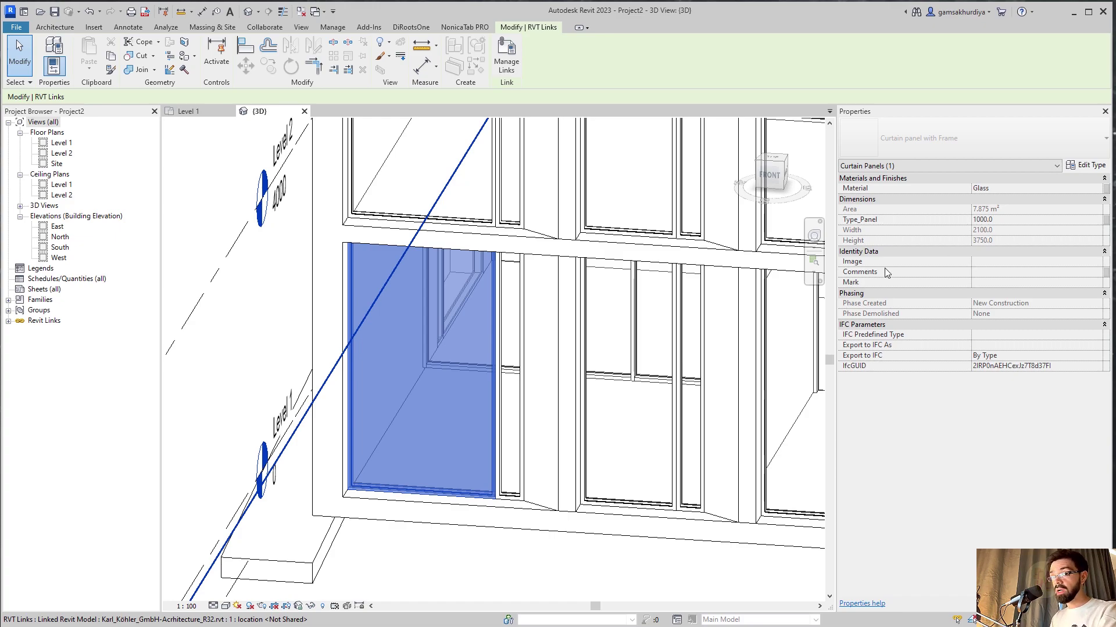
{"action": "left_click", "coordinate": [218, 397]}
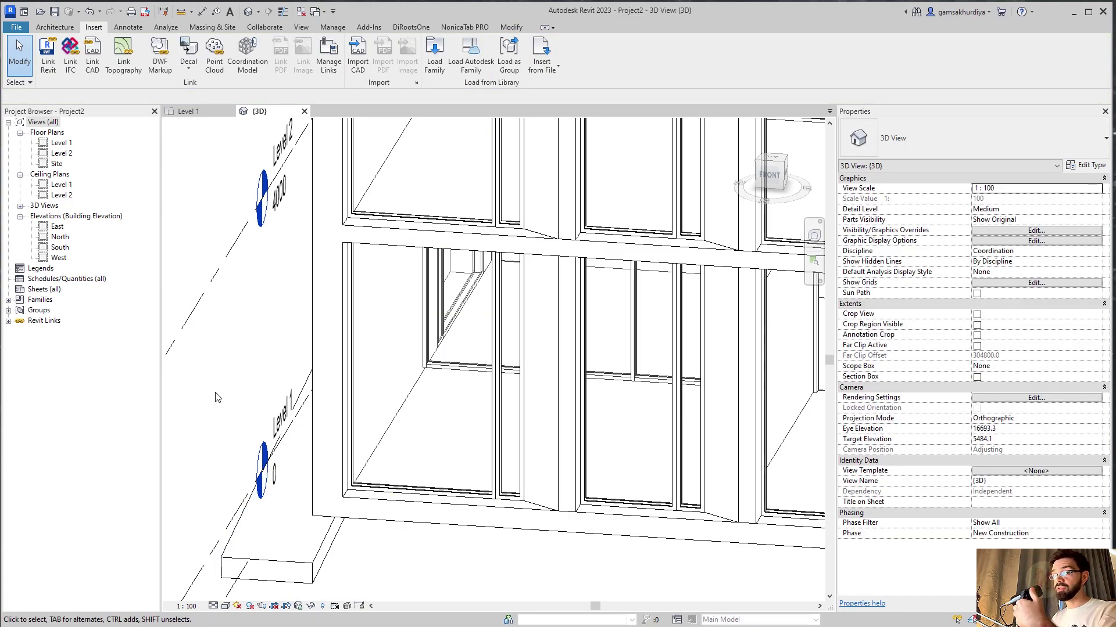
Orbit and zoom out to show the whole linked building, including its roof.
{"action": "scroll", "coordinate": [310, 320], "scroll_direction": "down", "scroll_amount": 5}
{"action": "middle_click_drag", "start_coordinate": [310, 321], "coordinate": [569, 322], "text": "shift"}
{"action": "scroll", "coordinate": [569, 322], "scroll_direction": "down", "scroll_amount": 4}
{"action": "scroll", "coordinate": [474, 346], "scroll_direction": "up", "scroll_amount": 3}
{"action": "middle_click_drag", "start_coordinate": [474, 346], "coordinate": [609, 532], "text": "shift"}
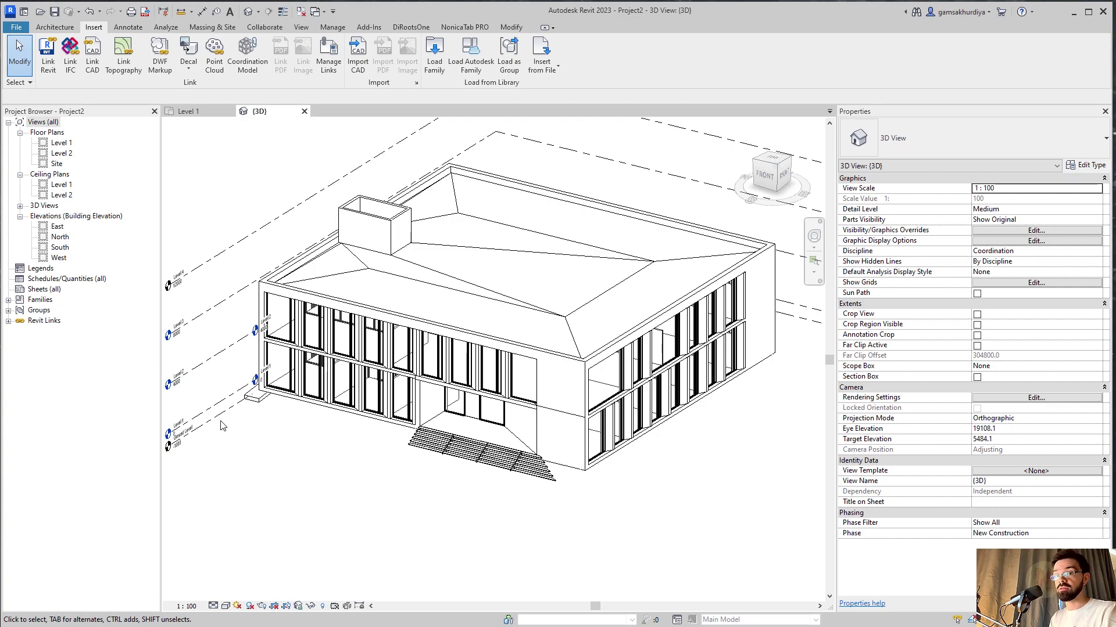
Start a new schedule for the Curtain Panels category.
{"action": "right_click", "coordinate": [67, 278]}
{"action": "key", "text": "Escape"}
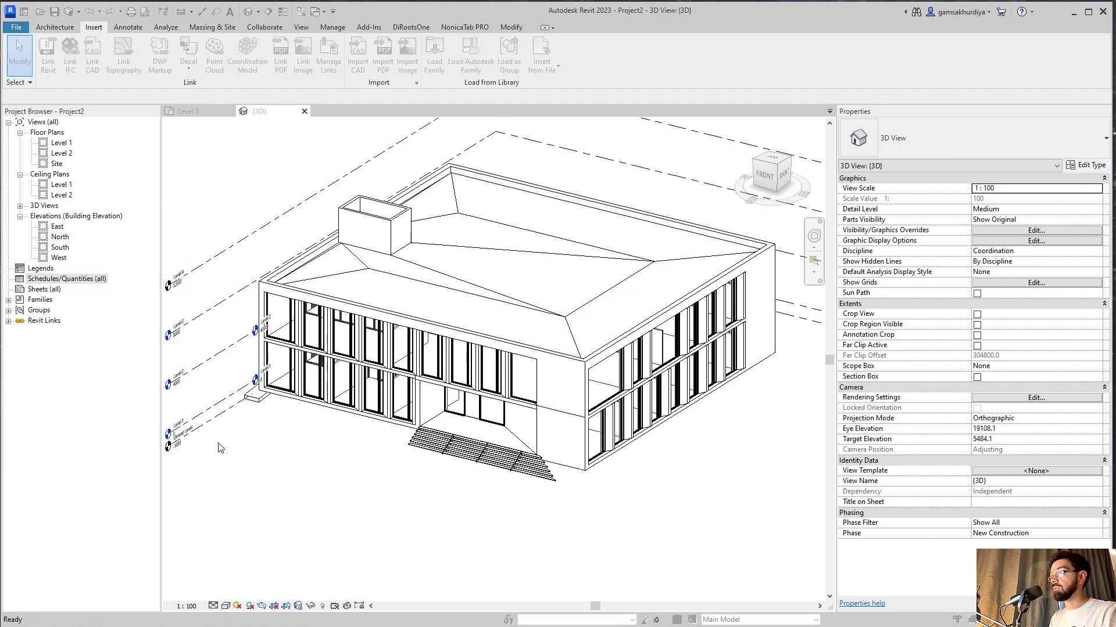
{"action": "scroll", "coordinate": [491, 330], "scroll_direction": "down", "scroll_amount": 3}
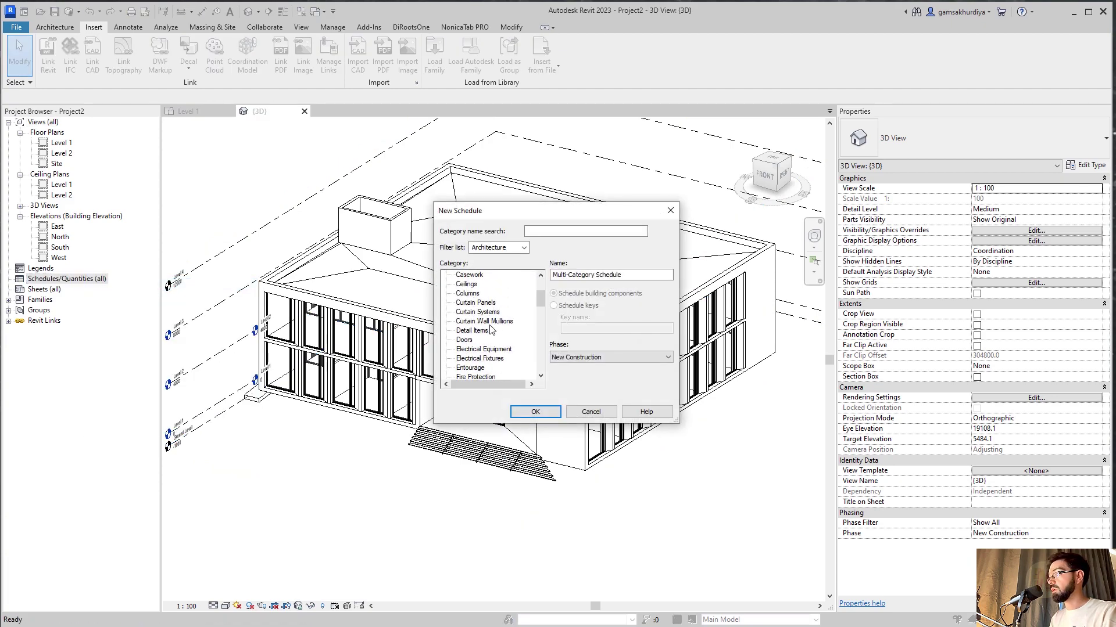
{"action": "left_click", "coordinate": [475, 303]}
{"action": "left_click", "coordinate": [540, 414]}
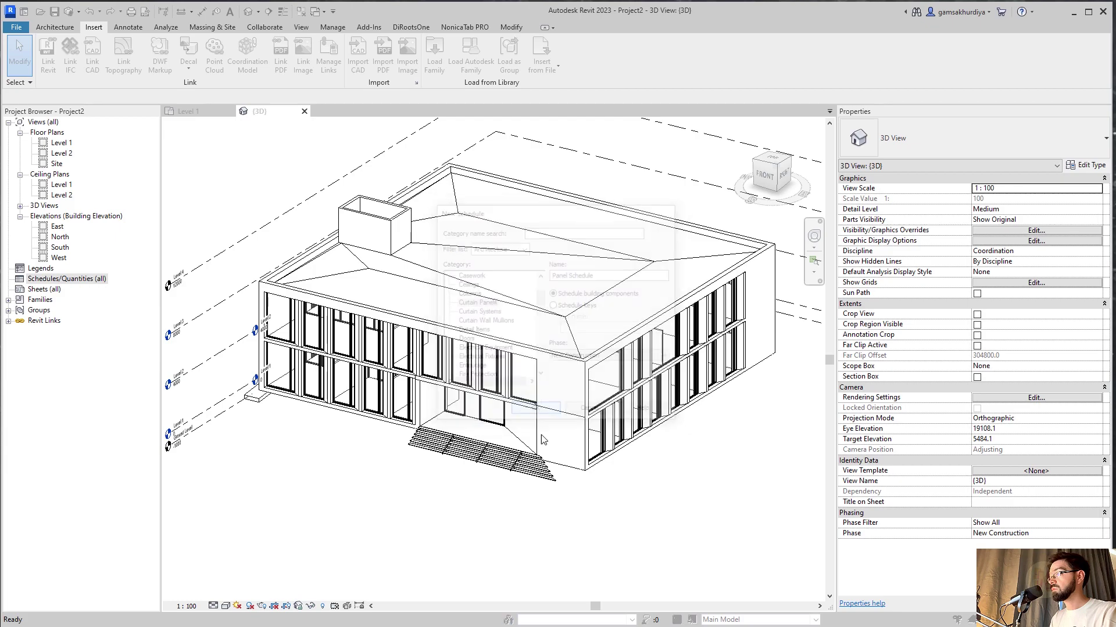
Look through the available-field filter options unchanged, then cancel the schedule setup.
{"action": "scroll", "coordinate": [491, 338], "scroll_direction": "down", "scroll_amount": 7}
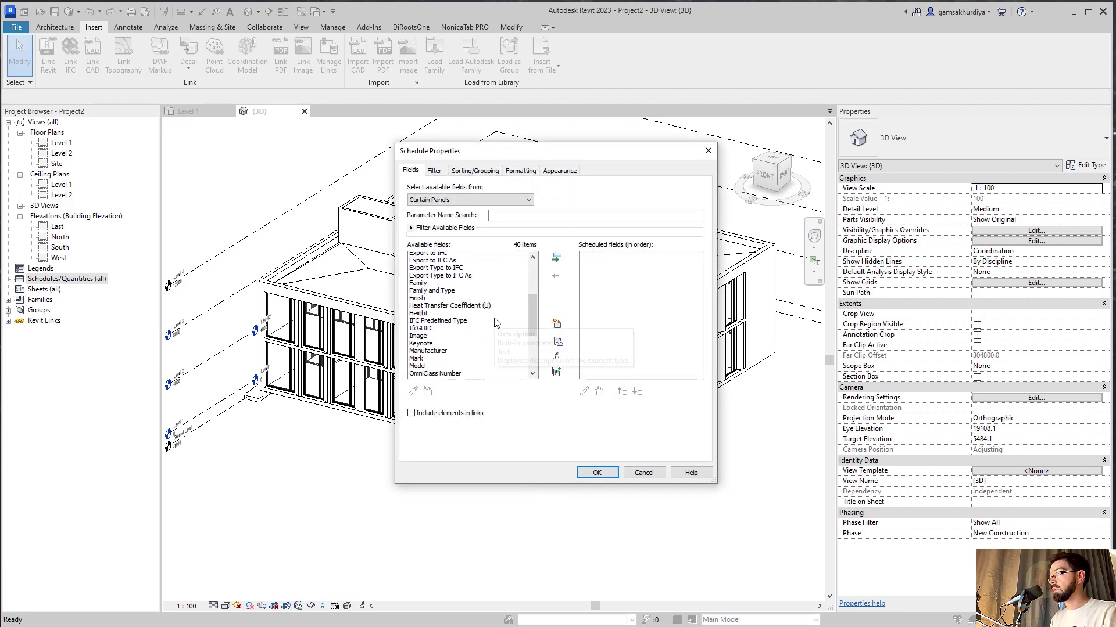
{"action": "scroll", "coordinate": [491, 338], "scroll_direction": "down", "scroll_amount": 1}
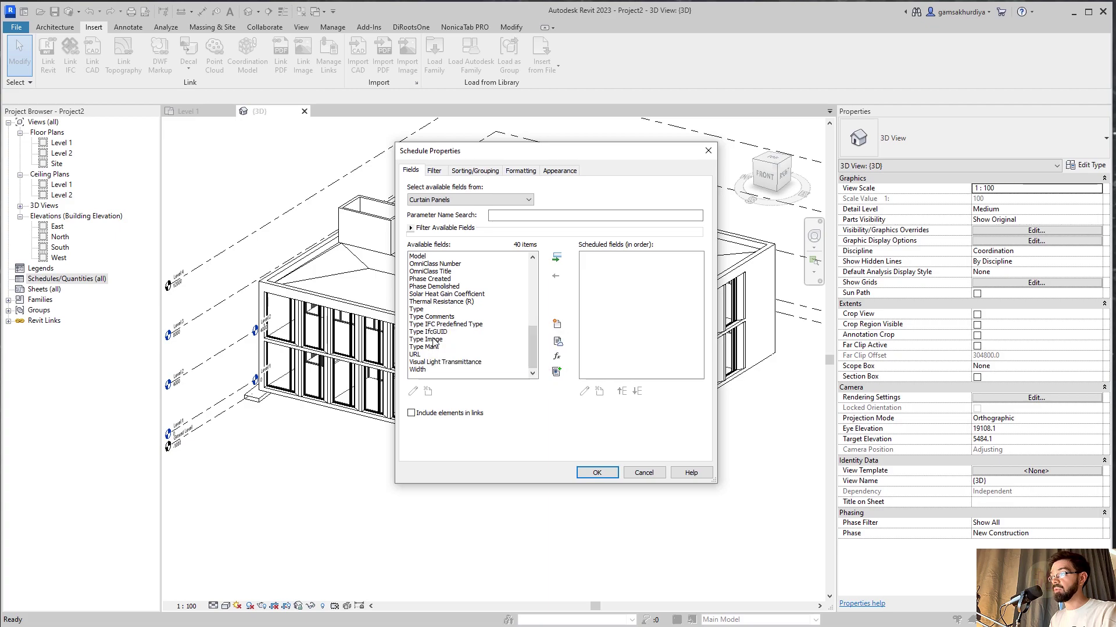
{"action": "left_click", "coordinate": [411, 227]}
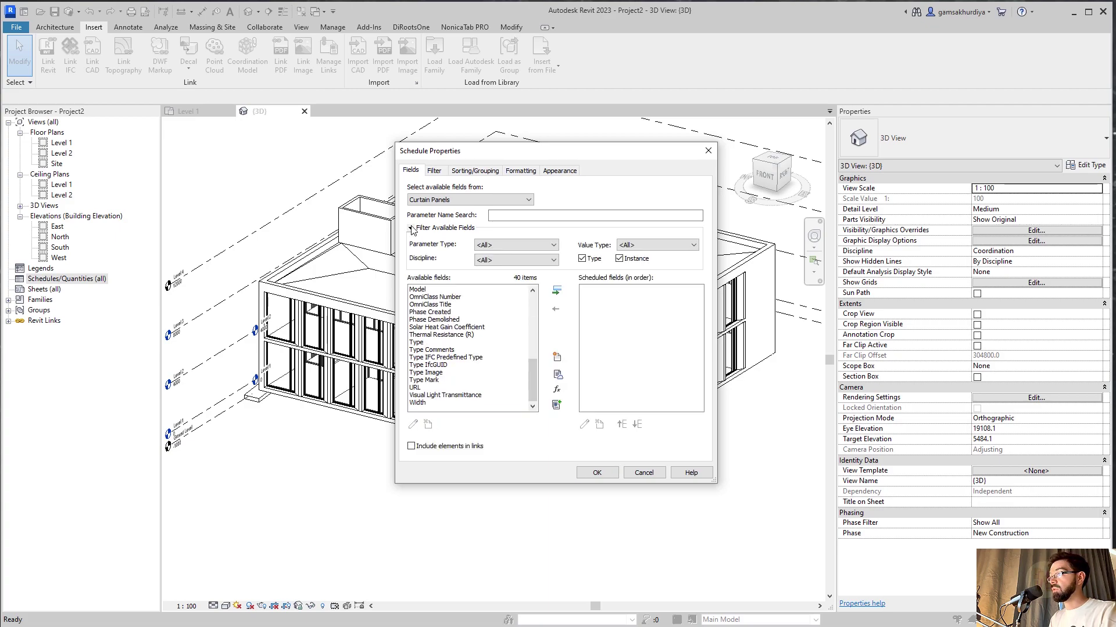
{"action": "left_click", "coordinate": [502, 244]}
{"action": "left_click", "coordinate": [502, 244]}
{"action": "left_click", "coordinate": [411, 228]}
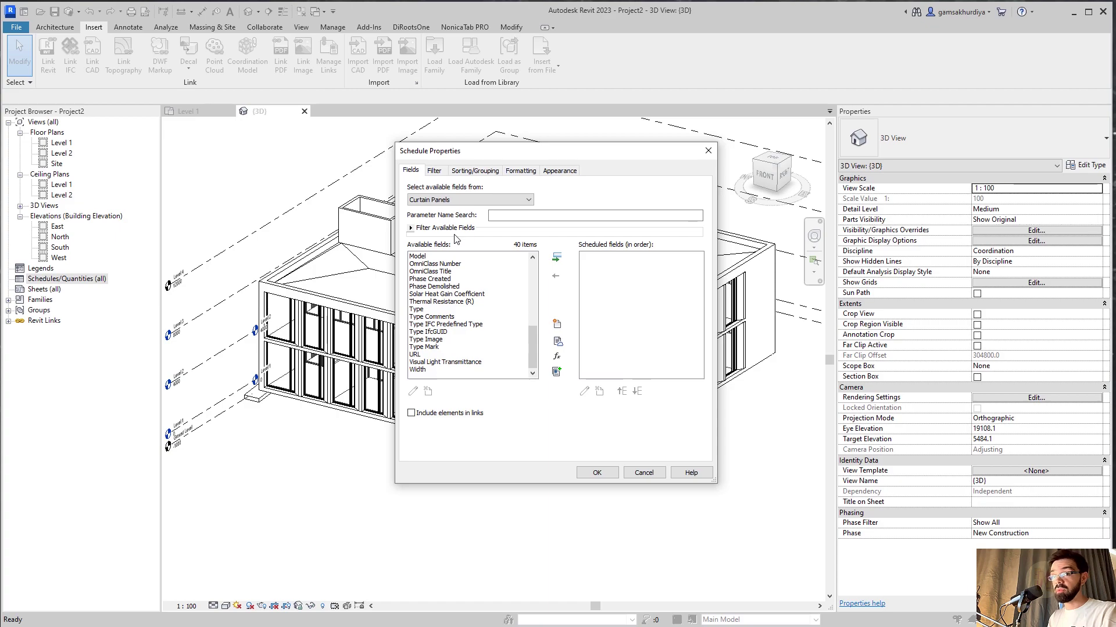
{"action": "left_click", "coordinate": [640, 472]}
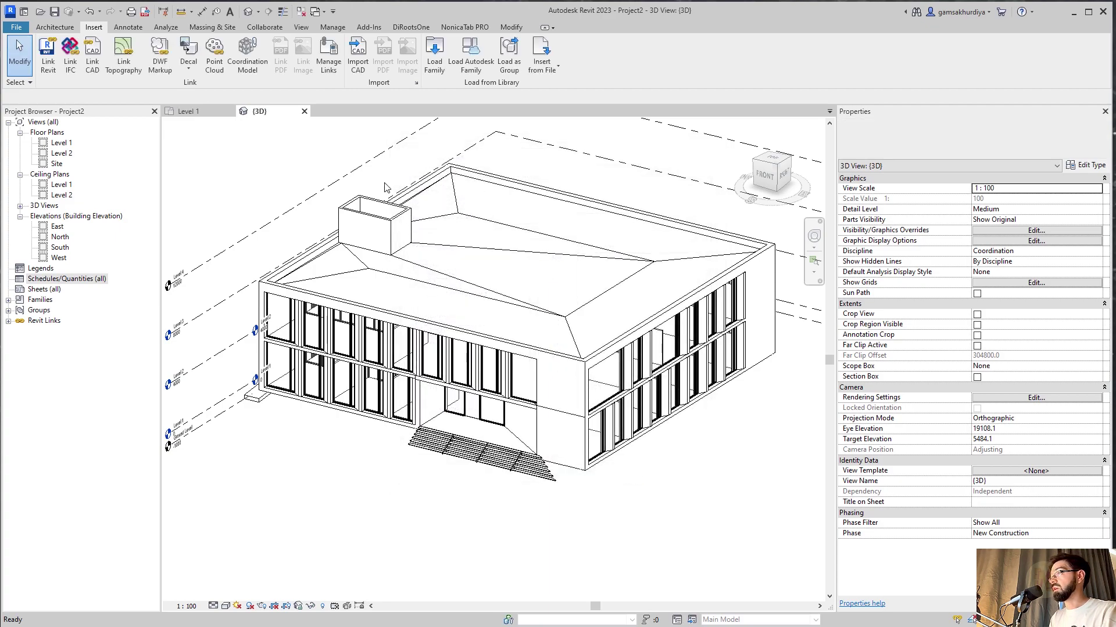
Close Project2 without saving and open Karl_Köhler_GmbH-Acrhitecture_R32.rvt.
{"action": "left_click", "coordinate": [304, 111]}
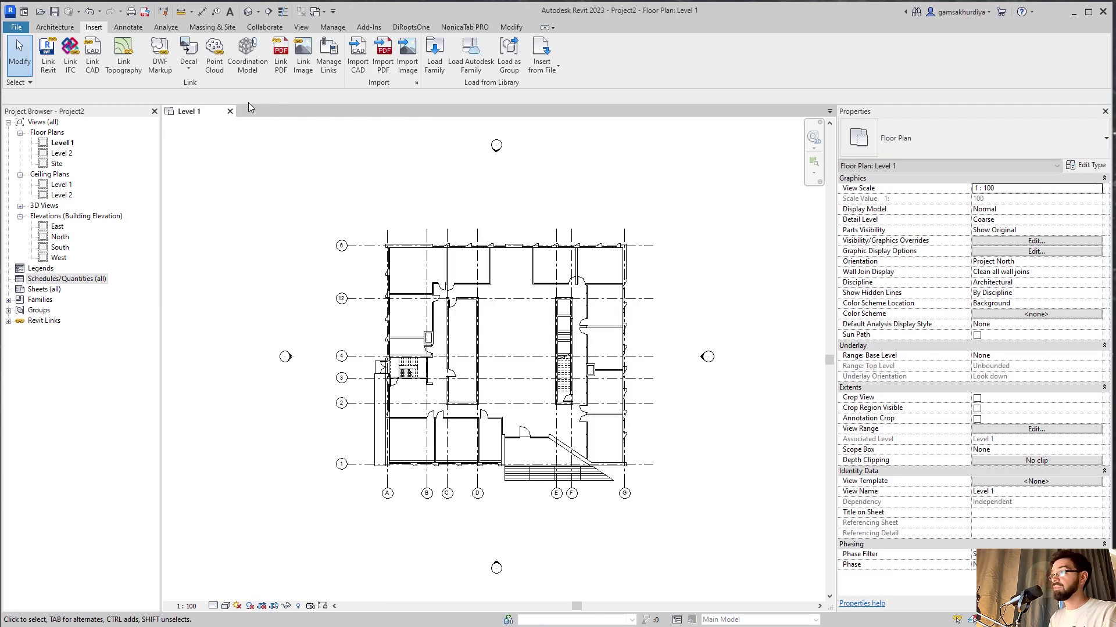
{"action": "left_click", "coordinate": [230, 111]}
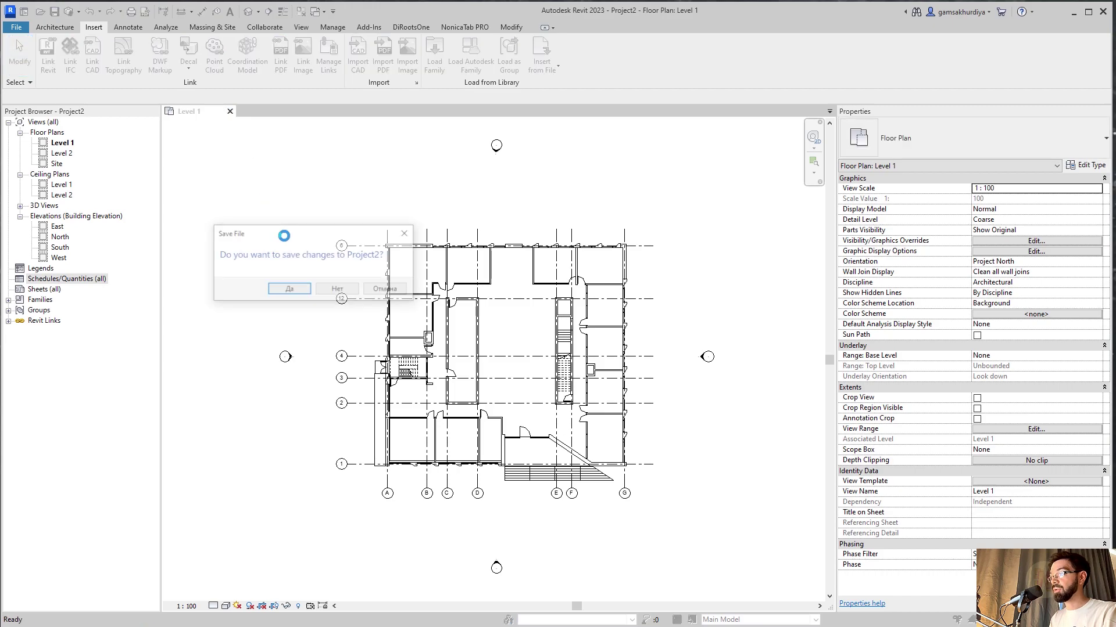
{"action": "left_click", "coordinate": [351, 290]}
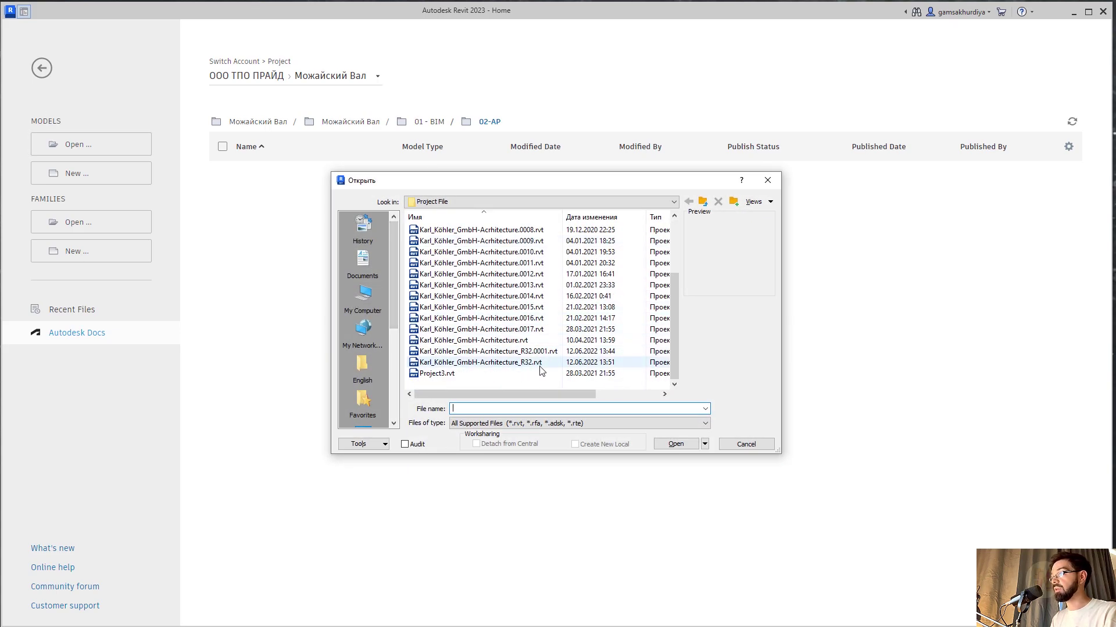
{"action": "left_click", "coordinate": [538, 362]}
{"action": "left_click", "coordinate": [676, 445]}
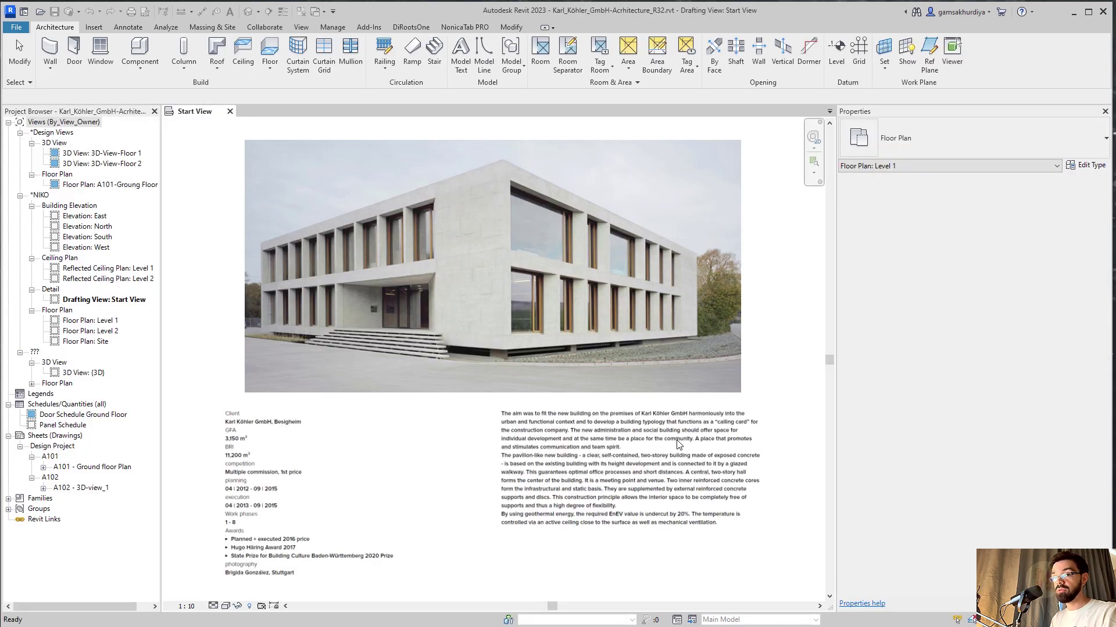
Open the model's default {3D} view, then open and dismiss the empty Parameters Service window.
{"action": "left_click", "coordinate": [249, 12]}
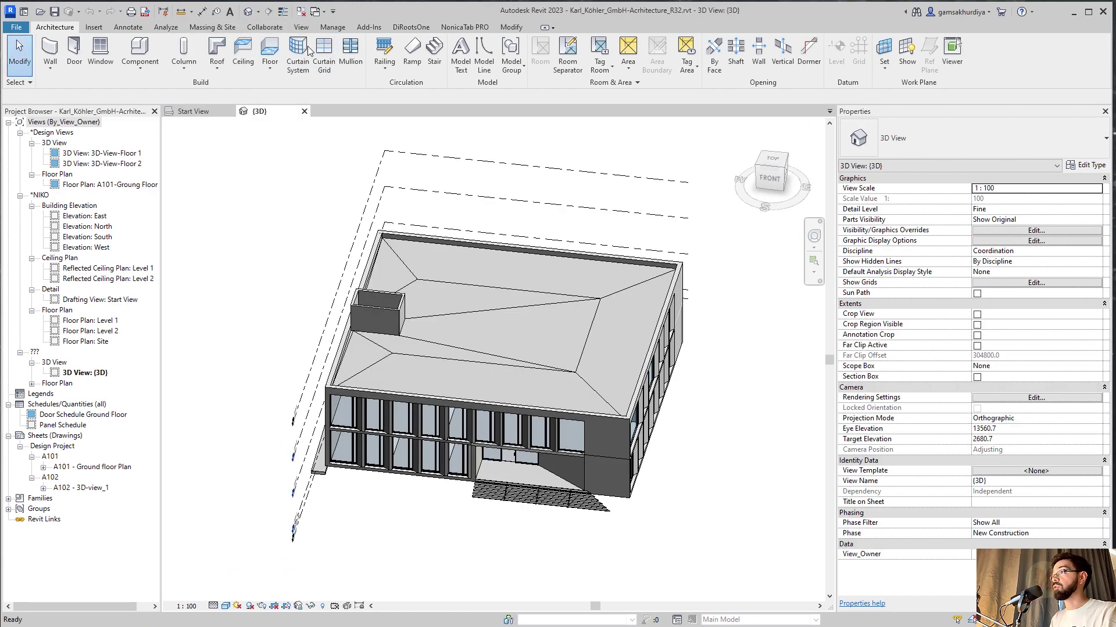
{"action": "left_click", "coordinate": [332, 28]}
{"action": "left_click", "coordinate": [174, 53]}
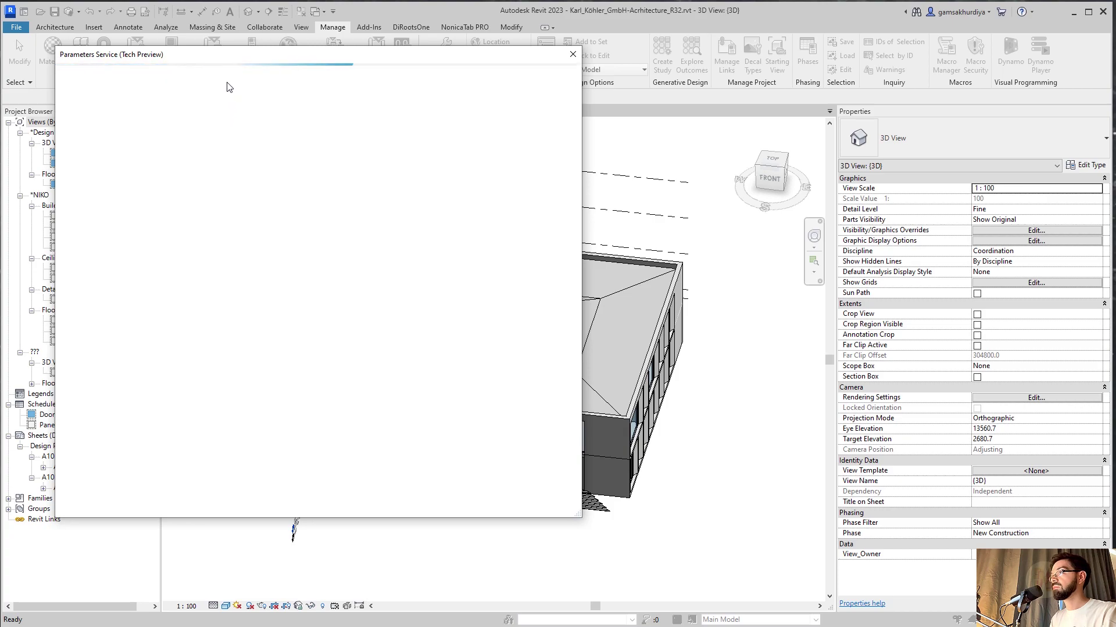
{"action": "key", "text": "Escape"}
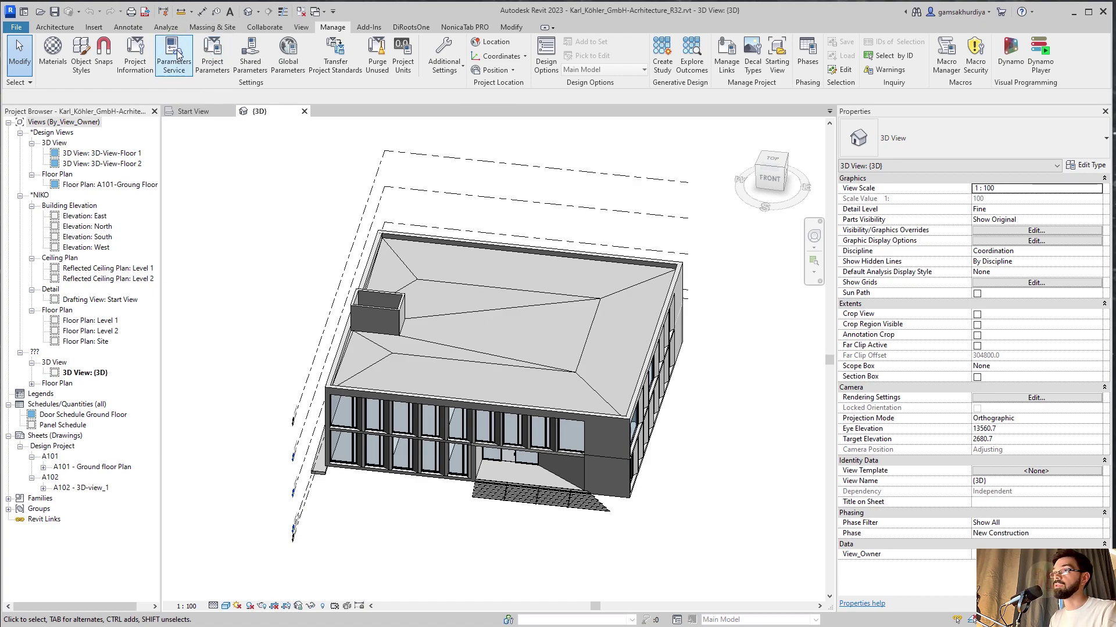
Inspect the existing Type_Panel project parameter's settings without changing them.
{"action": "left_click", "coordinate": [218, 56]}
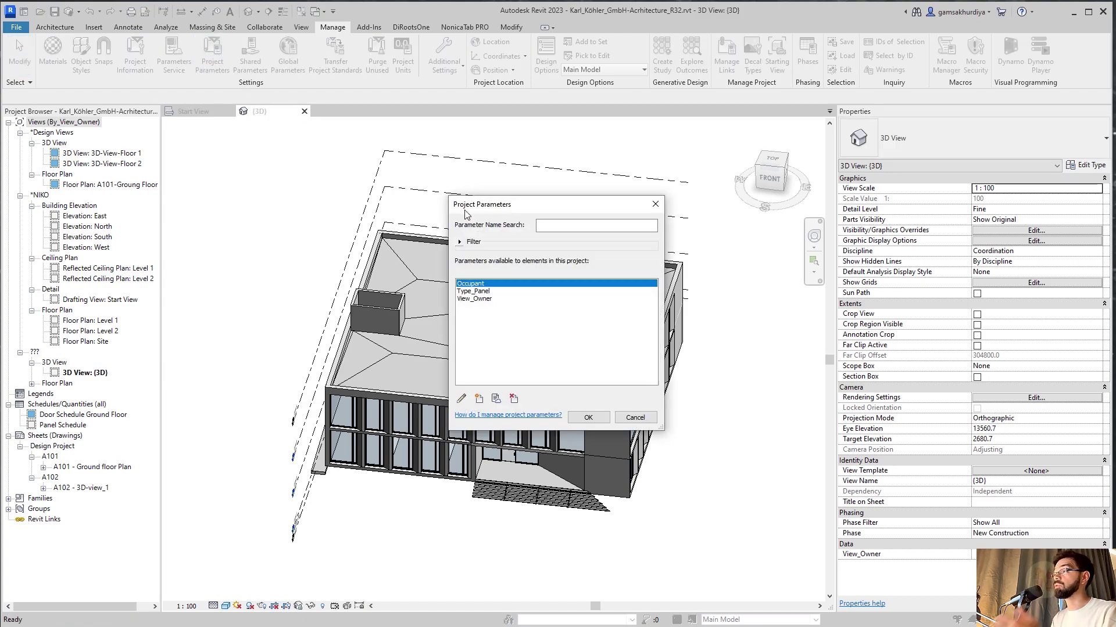
{"action": "left_click", "coordinate": [510, 292]}
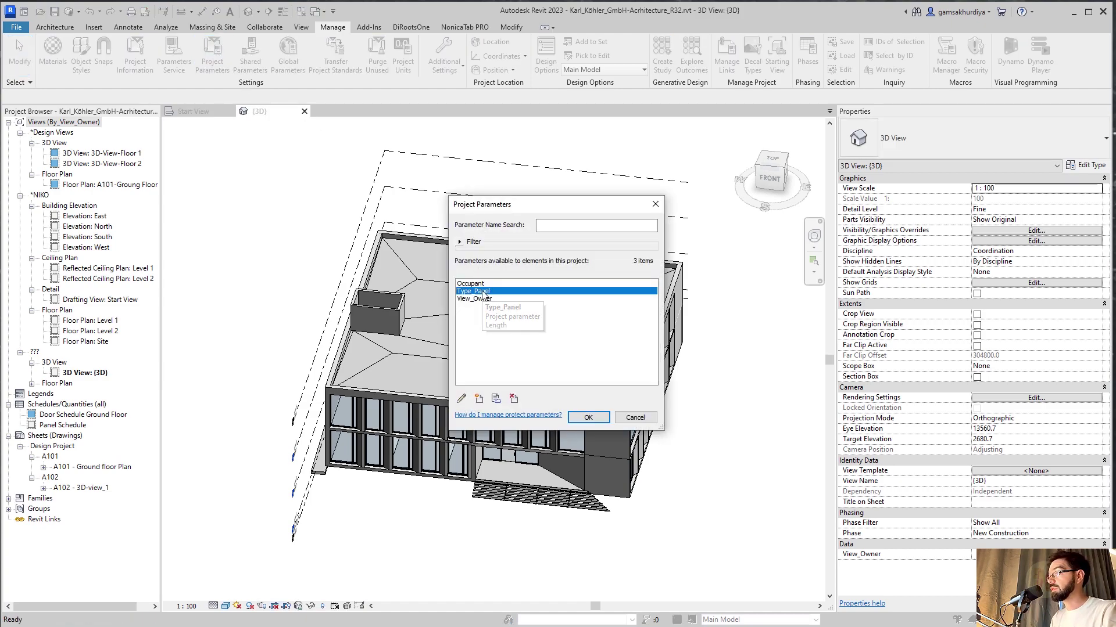
{"action": "left_click", "coordinate": [461, 398]}
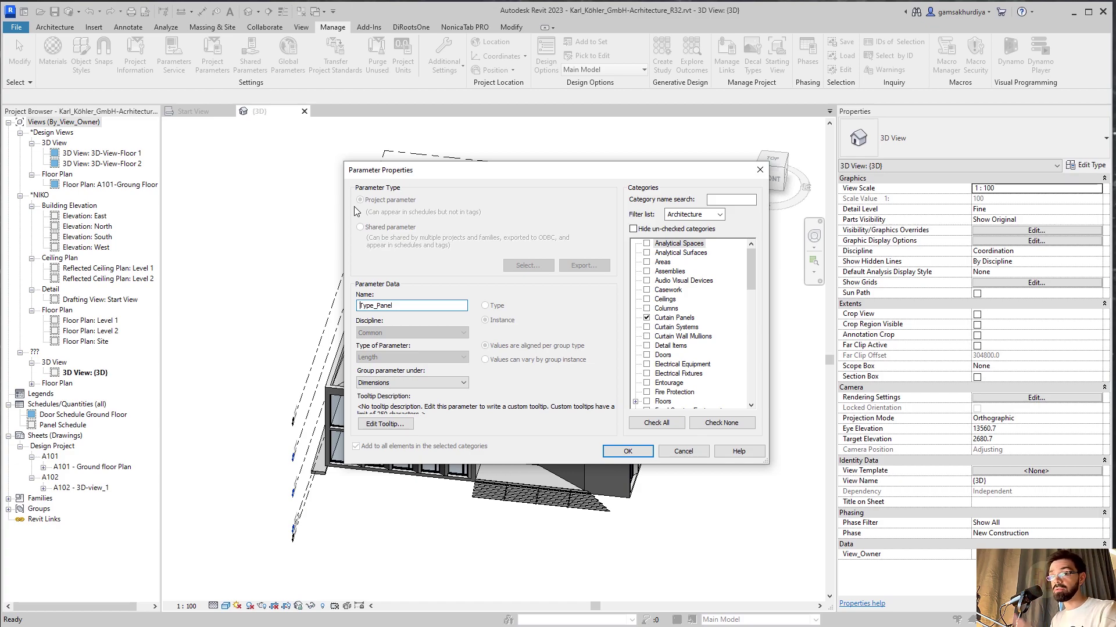
{"action": "left_click", "coordinate": [677, 451]}
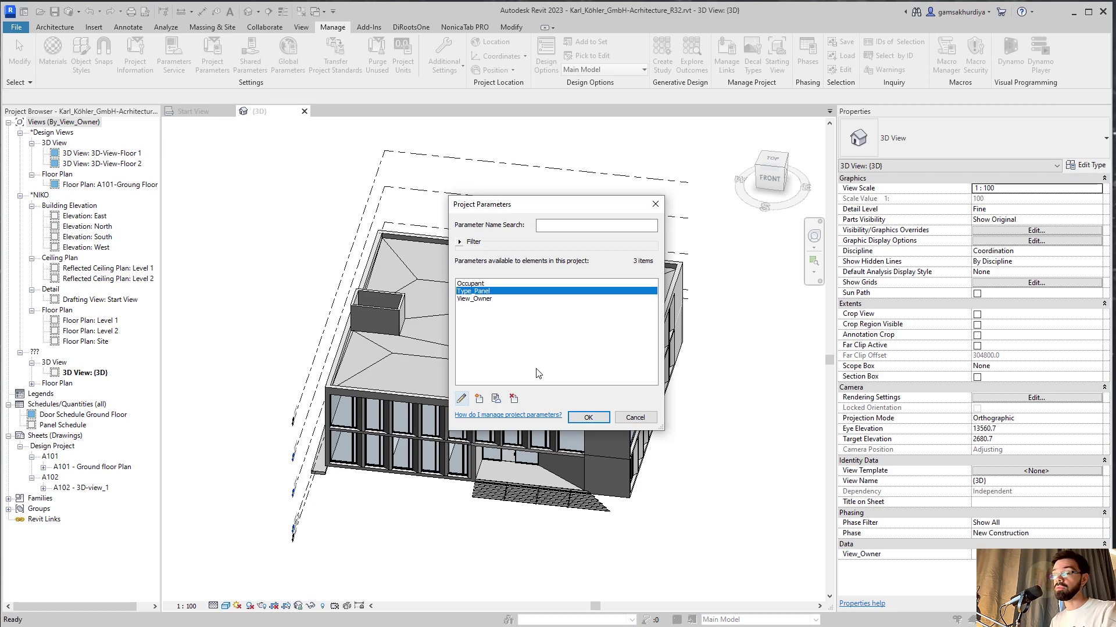
Begin a new project parameter as a shared parameter and choose to select it from a file.
{"action": "left_click", "coordinate": [478, 399]}
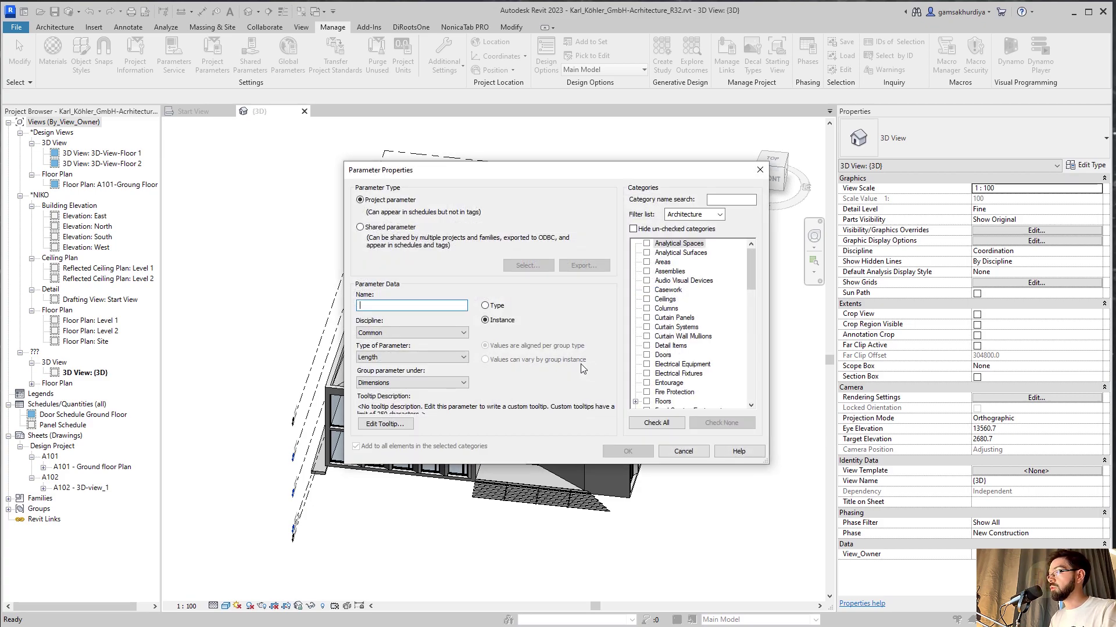
{"action": "left_click", "coordinate": [377, 228]}
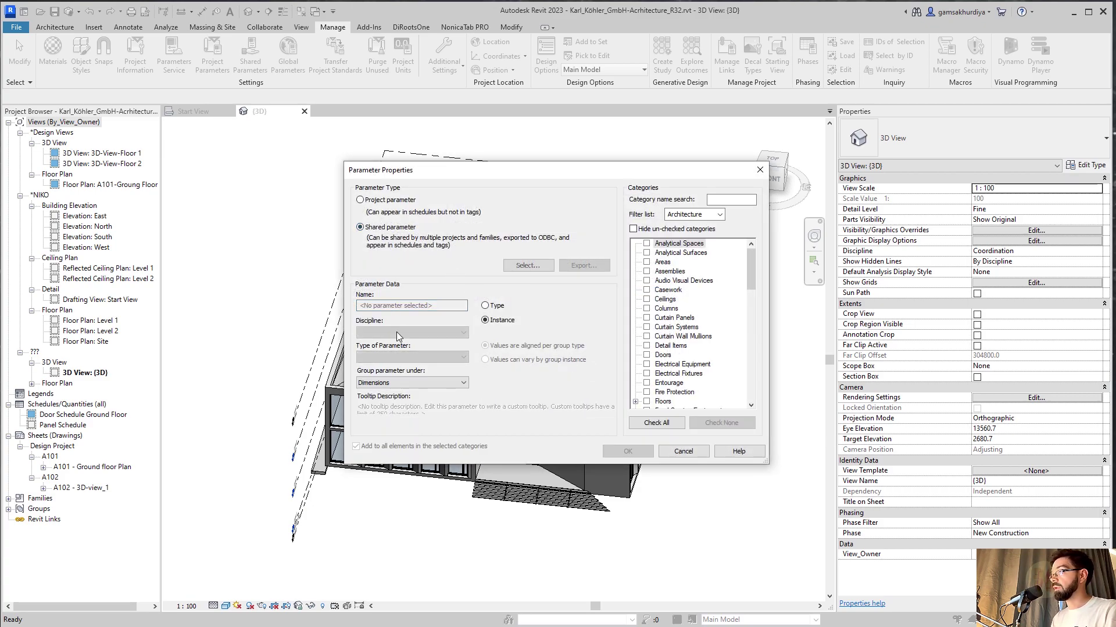
{"action": "left_click", "coordinate": [547, 270]}
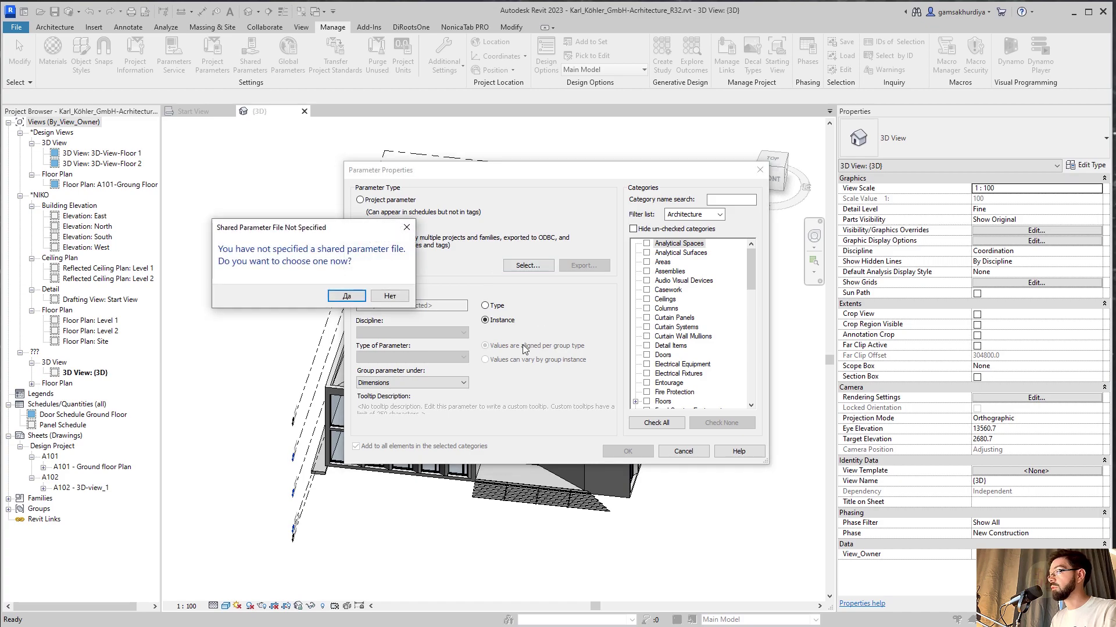
Create a new shared parameter file named SP.
{"action": "left_click", "coordinate": [347, 293]}
{"action": "left_click", "coordinate": [664, 229]}
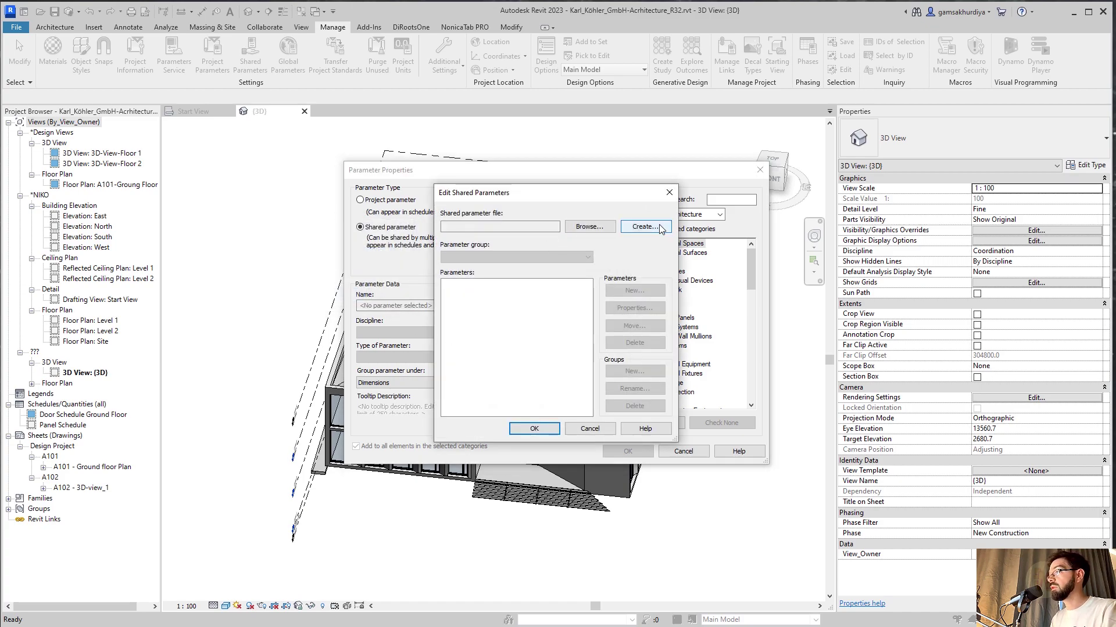
{"action": "left_click_drag", "start_coordinate": [49, 194], "coordinate": [301, 172]}
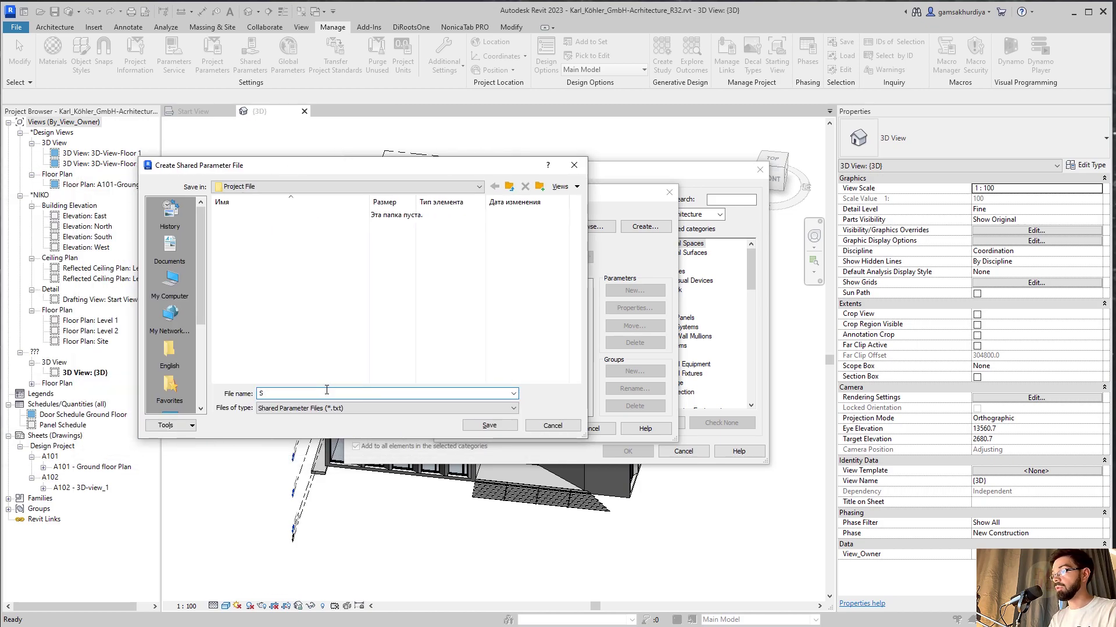
{"action": "type", "text": "SP"}
{"action": "left_click", "coordinate": [489, 425]}
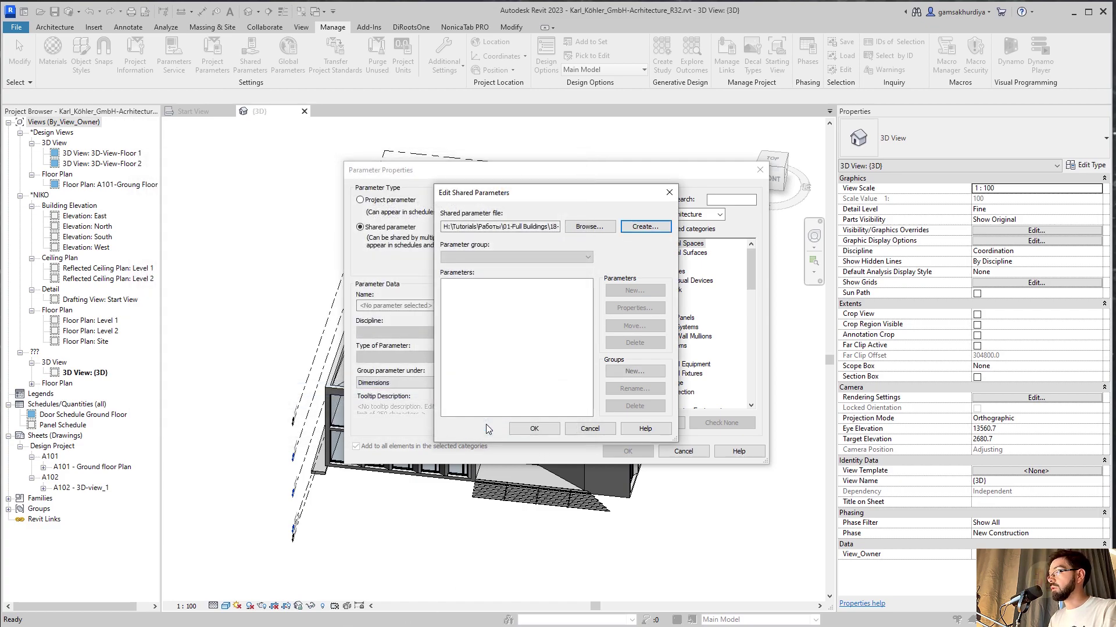
Add a parameter group named Facade to the SP file.
{"action": "left_click", "coordinate": [644, 371]}
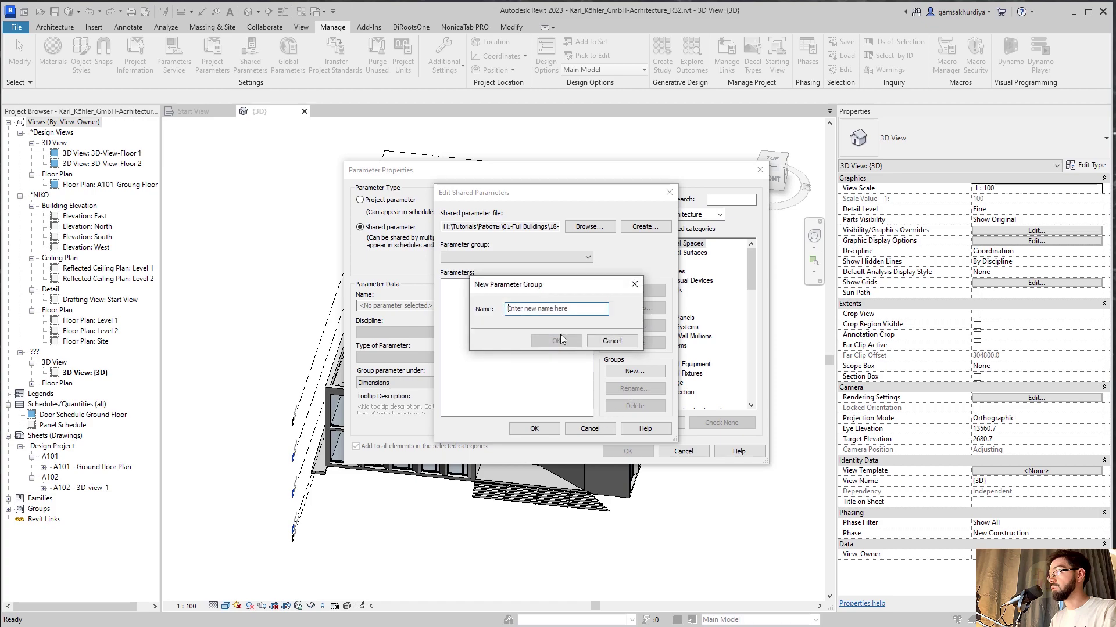
{"action": "left_click", "coordinate": [547, 309]}
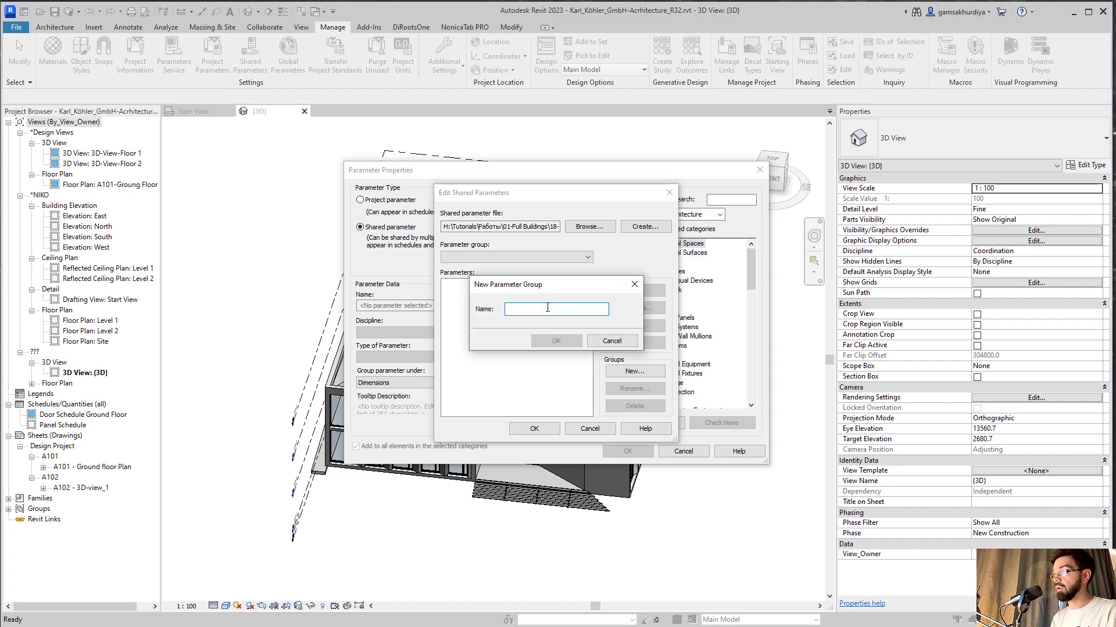
{"action": "type", "text": "Ar"}
{"action": "key", "text": "BackSpace"}
{"action": "key", "text": "BackSpace"}
{"action": "type", "text": "Facade"}
{"action": "key", "text": "Return"}
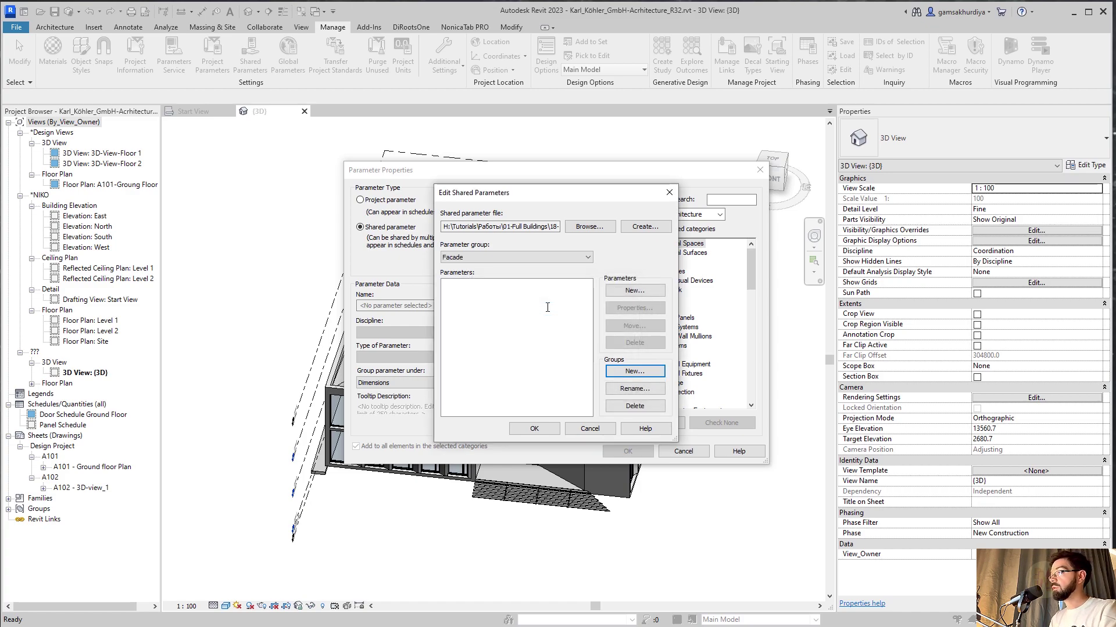
Add a Text parameter Type_Panel to the Facade group and close the editor.
{"action": "left_click", "coordinate": [634, 291]}
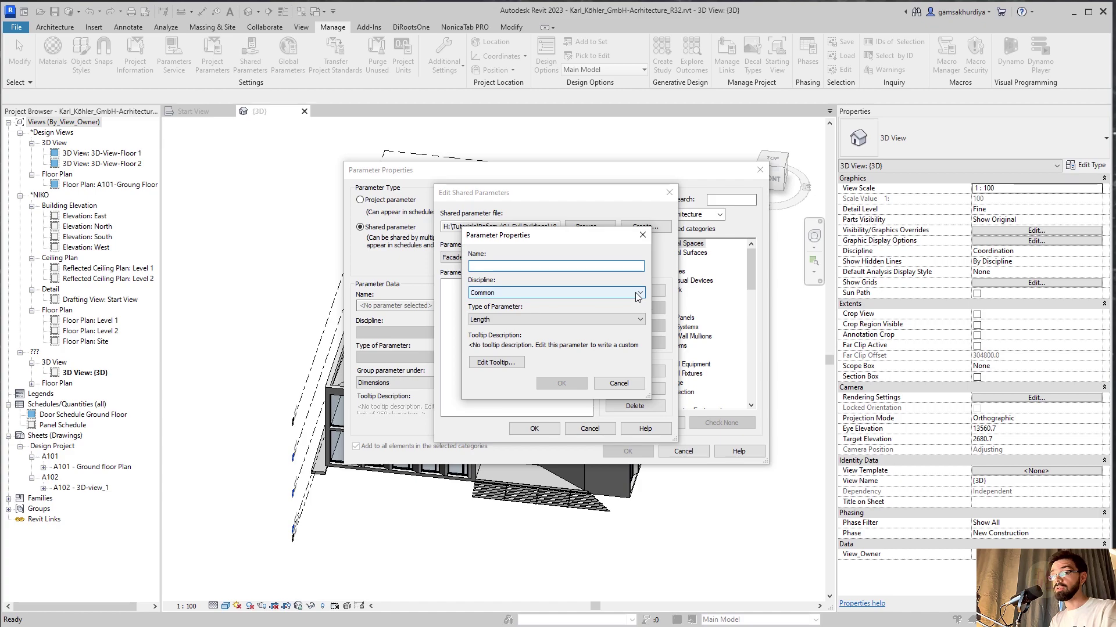
{"action": "type", "text": "Type_Panel"}
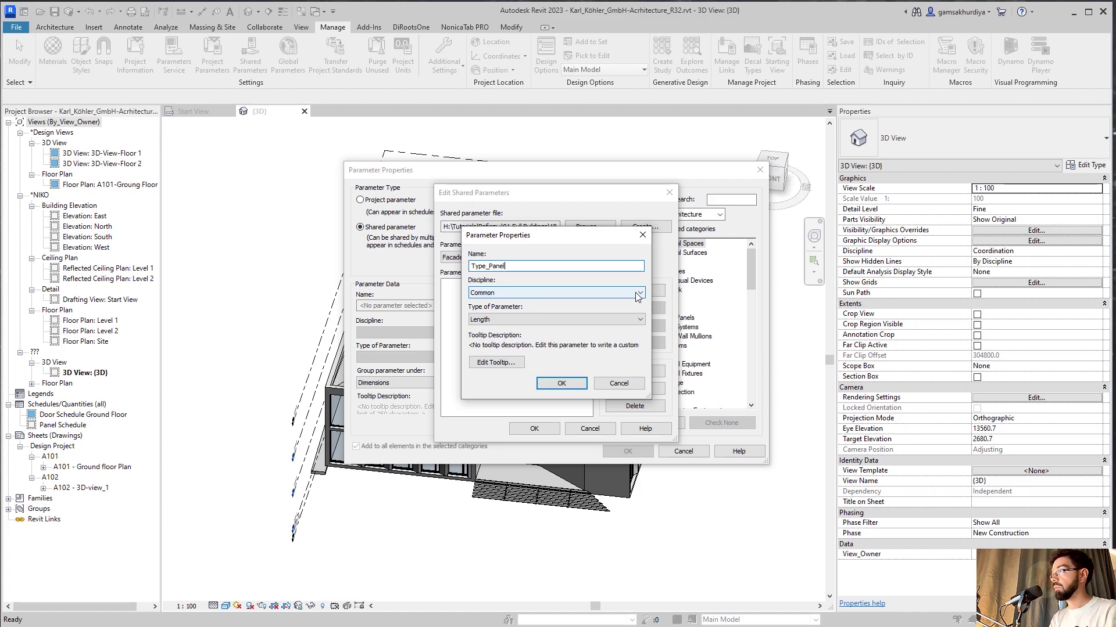
{"action": "left_click", "coordinate": [527, 323]}
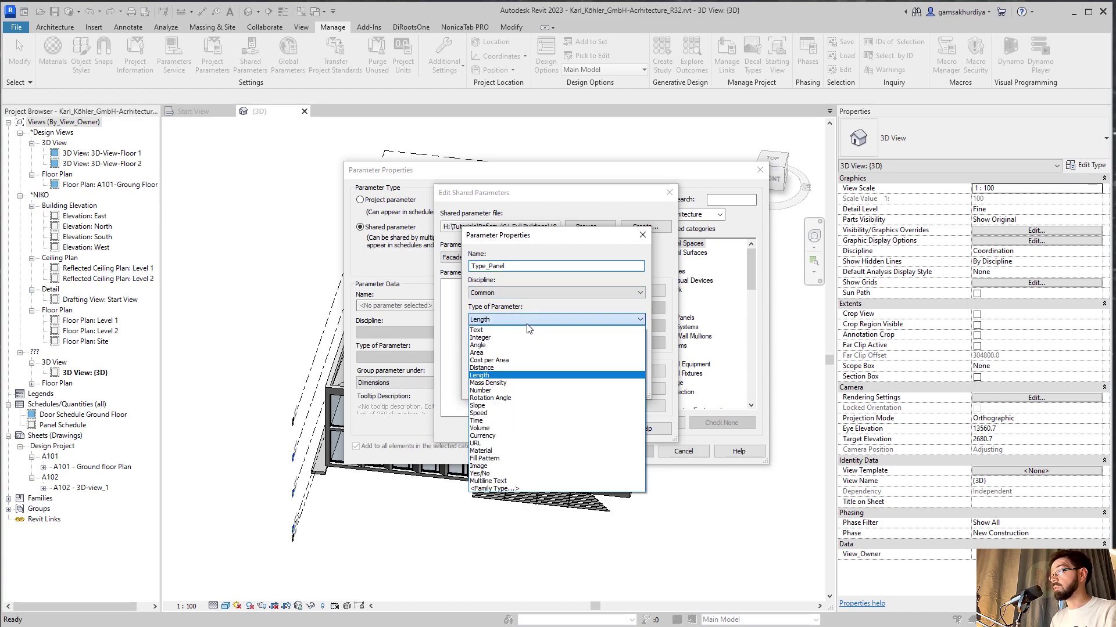
{"action": "left_click", "coordinate": [497, 331]}
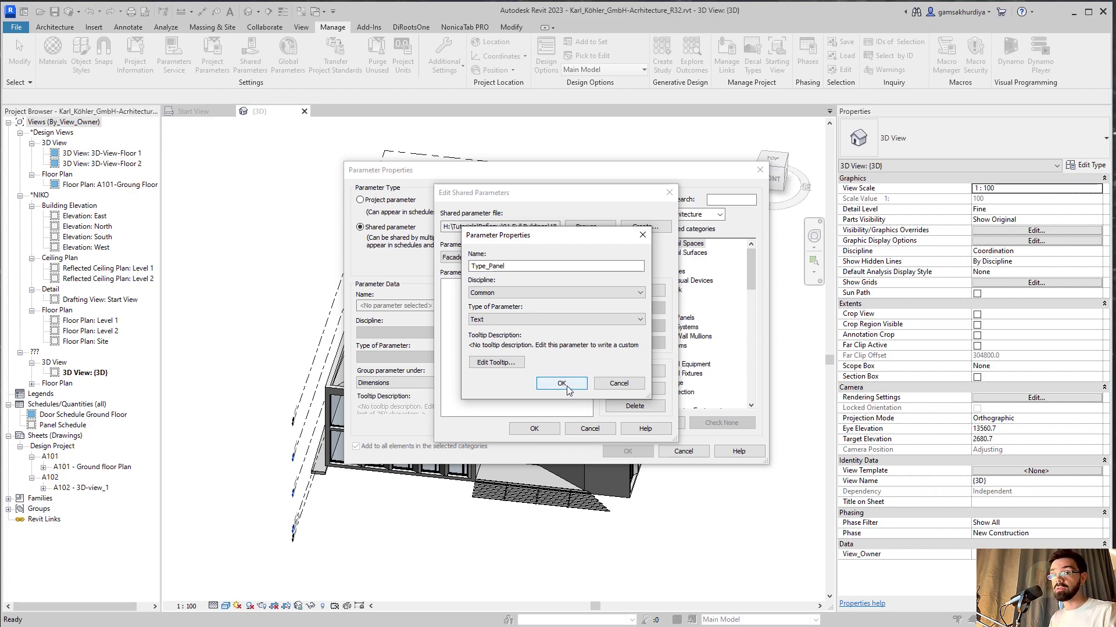
{"action": "left_click", "coordinate": [561, 385]}
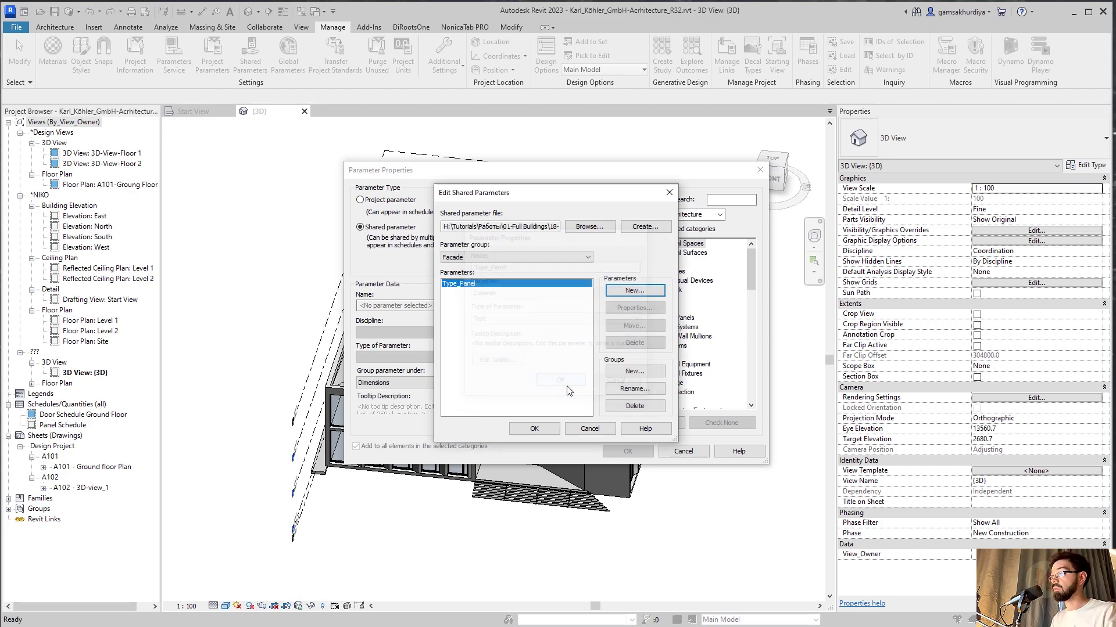
{"action": "left_click", "coordinate": [544, 429]}
Apply the shared Type_Panel parameter to the Curtain Panels category and close Project Parameters.
{"action": "left_click", "coordinate": [519, 420]}
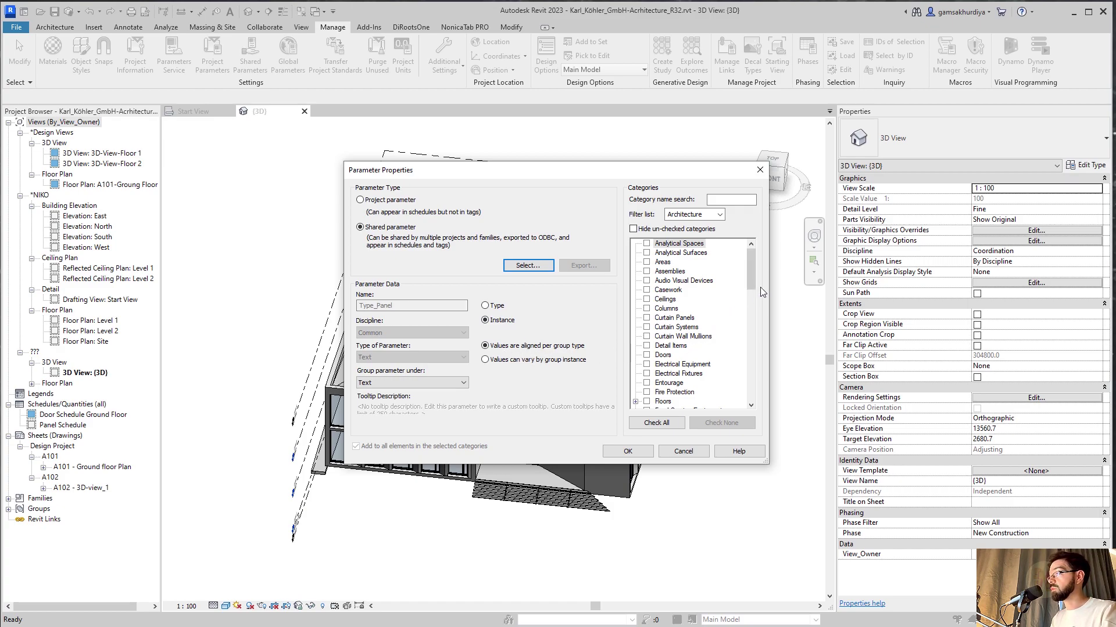
{"action": "mouse_move", "coordinate": [752, 270]}
{"action": "left_mouse_down"}
{"action": "mouse_move", "coordinate": [741, 343]}
{"action": "mouse_move", "coordinate": [746, 268]}
{"action": "left_mouse_up"}
{"action": "left_click", "coordinate": [646, 318]}
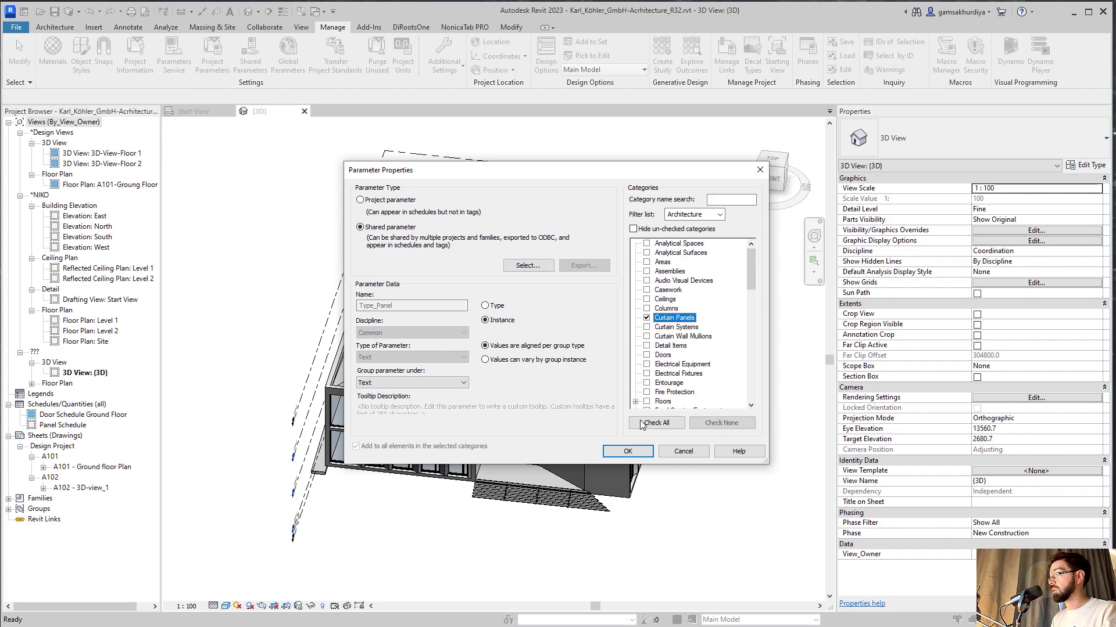
{"action": "left_click", "coordinate": [628, 452]}
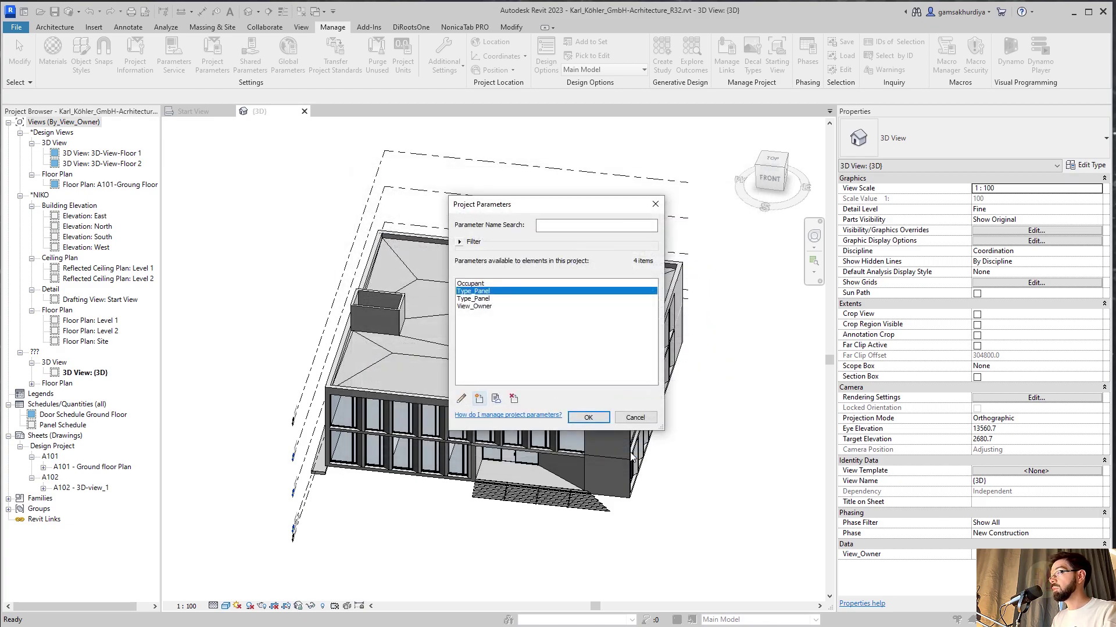
{"action": "left_click", "coordinate": [587, 418]}
Zoom in and Tab from the curtain wall to a single curtain panel.
{"action": "scroll", "coordinate": [332, 488], "scroll_direction": "up", "scroll_amount": 5}
{"action": "scroll", "coordinate": [333, 488], "scroll_direction": "up", "scroll_amount": 2}
{"action": "key", "text": "Tab"}
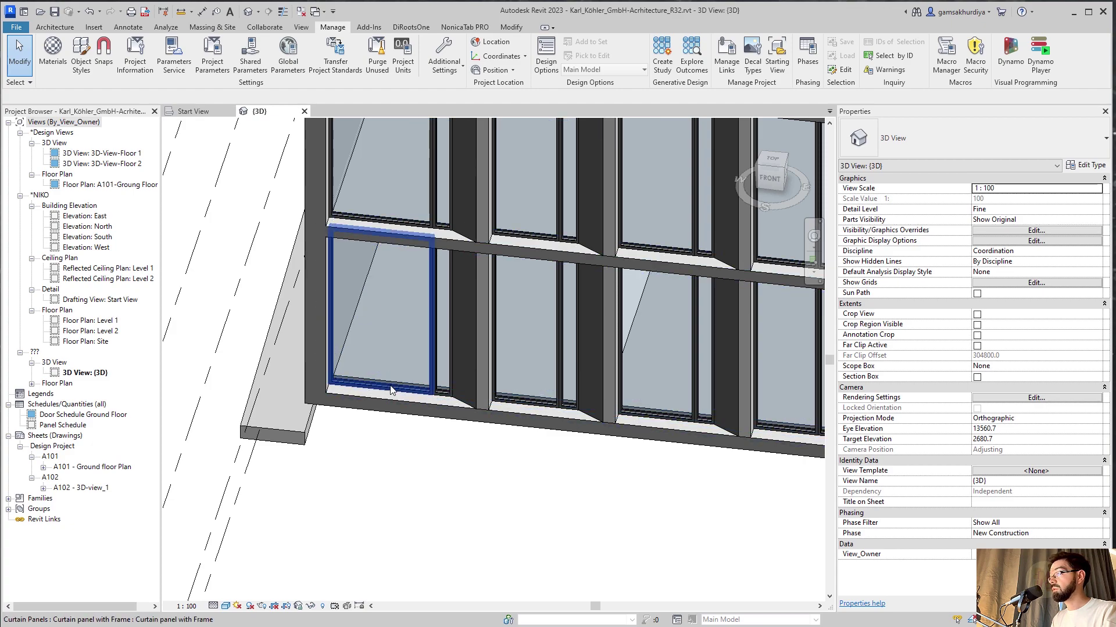
Set the lower-left curtain panel's shared Type_Panel value to Nice_Panel, then deselect it.
{"action": "left_click", "coordinate": [391, 390]}
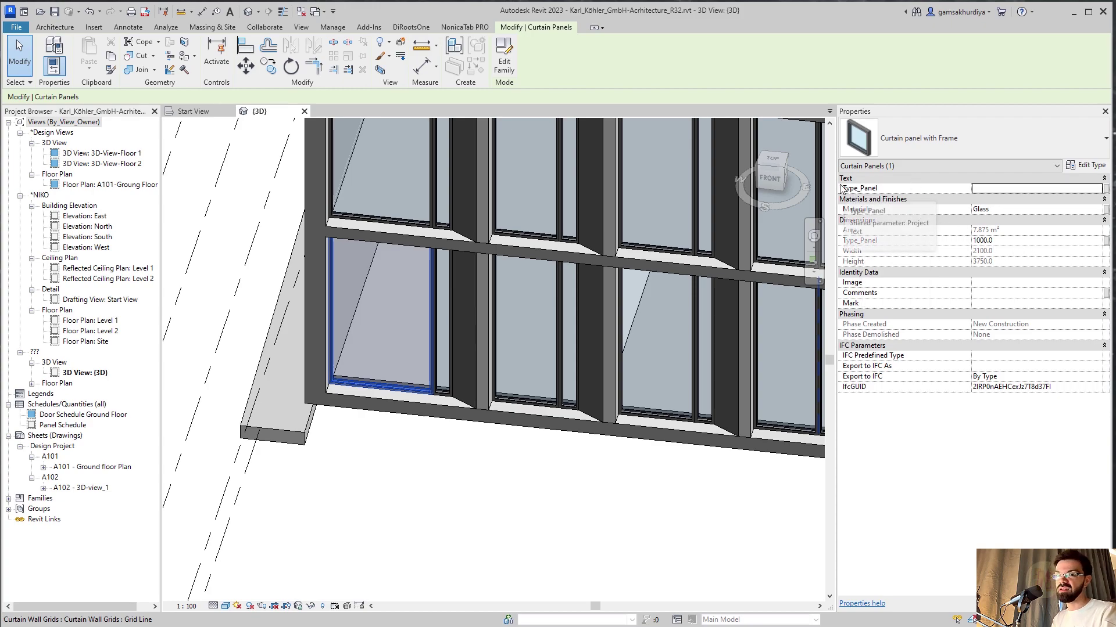
{"action": "left_click", "coordinate": [990, 188]}
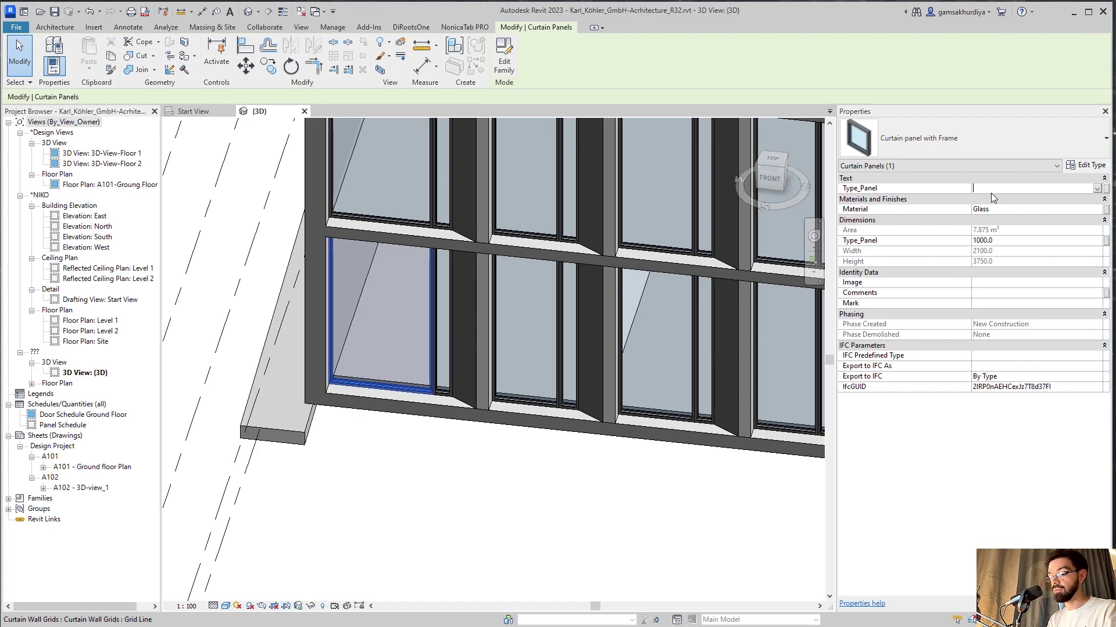
{"action": "type", "text": "Nice"}
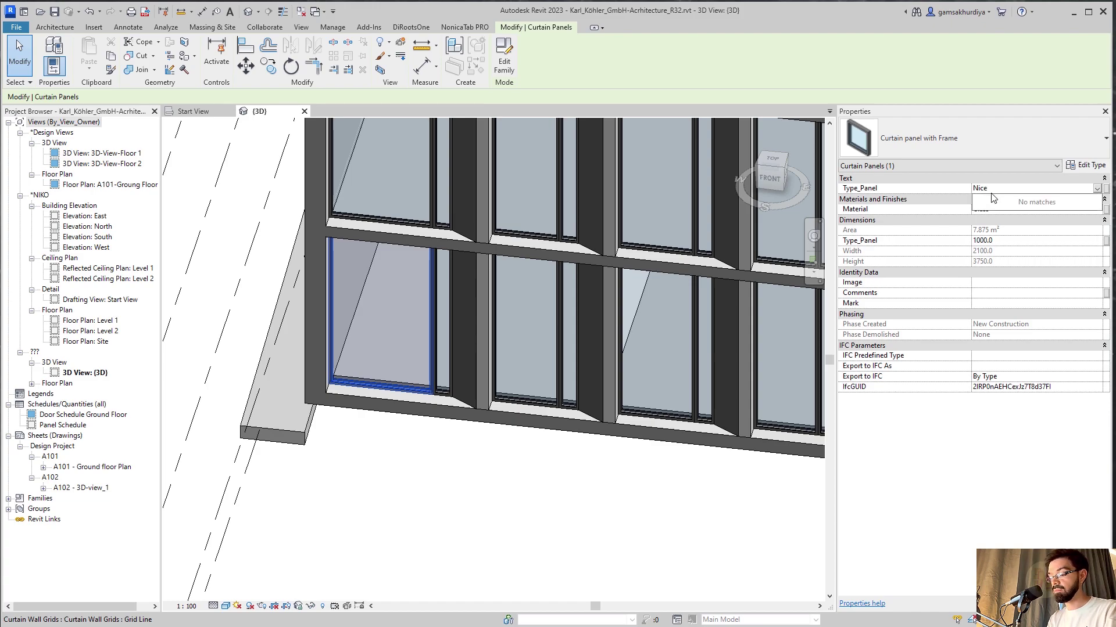
{"action": "type", "text": "_Panel"}
{"action": "key", "text": "Return"}
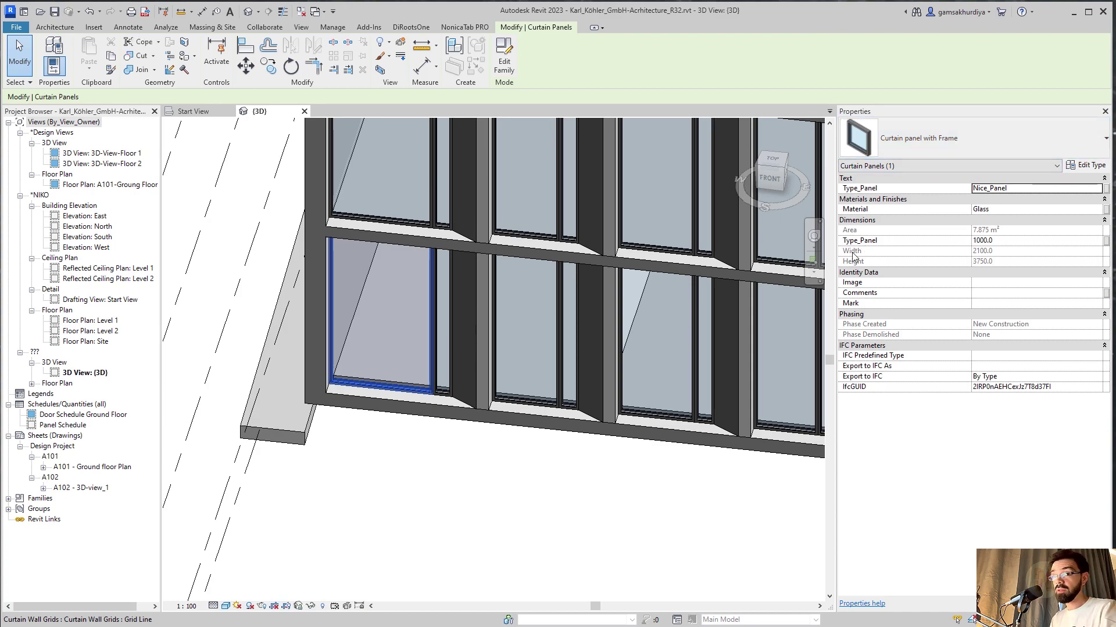
{"action": "left_click", "coordinate": [545, 567]}
{"action": "scroll", "coordinate": [418, 486], "scroll_direction": "down", "scroll_amount": 3}
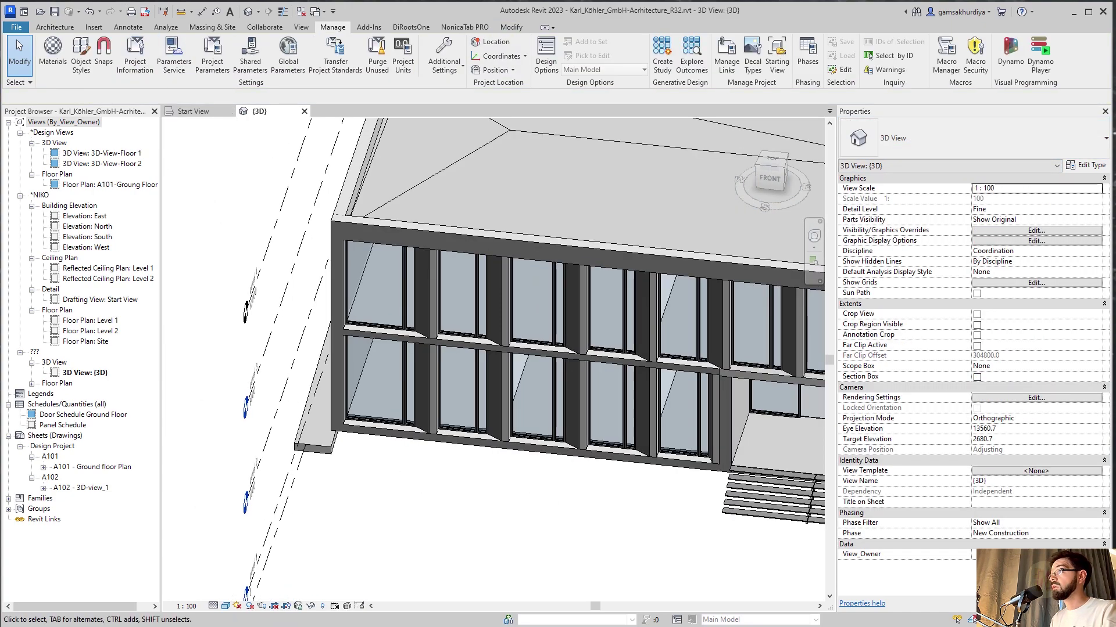
{"action": "key", "text": "Escape"}
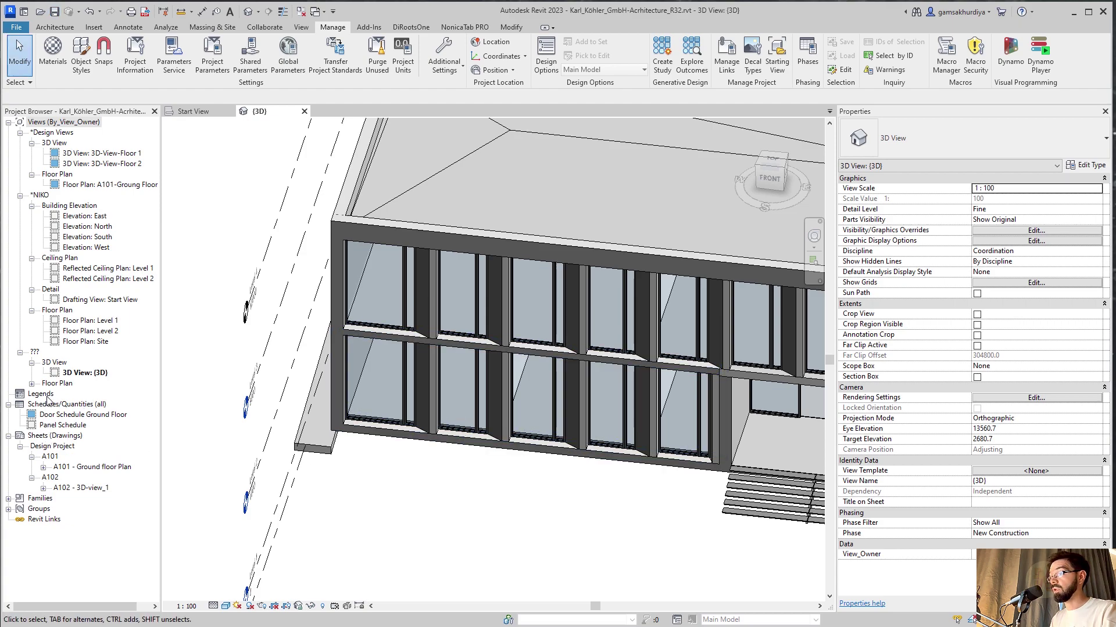
Abandon a new schedule and open the existing Panel Schedule instead.
{"action": "left_click", "coordinate": [65, 405]}
{"action": "right_click", "coordinate": [65, 405]}
{"action": "left_click", "coordinate": [87, 414]}
{"action": "scroll", "coordinate": [494, 331], "scroll_direction": "down", "scroll_amount": 1}
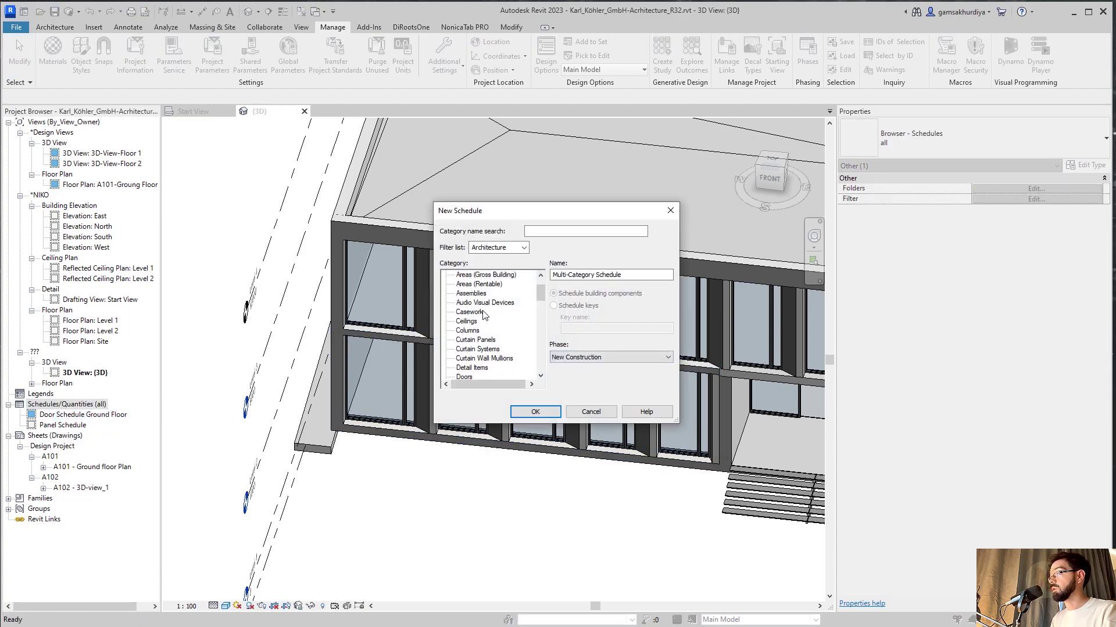
{"action": "left_click", "coordinate": [591, 411]}
{"action": "left_click", "coordinate": [83, 415]}
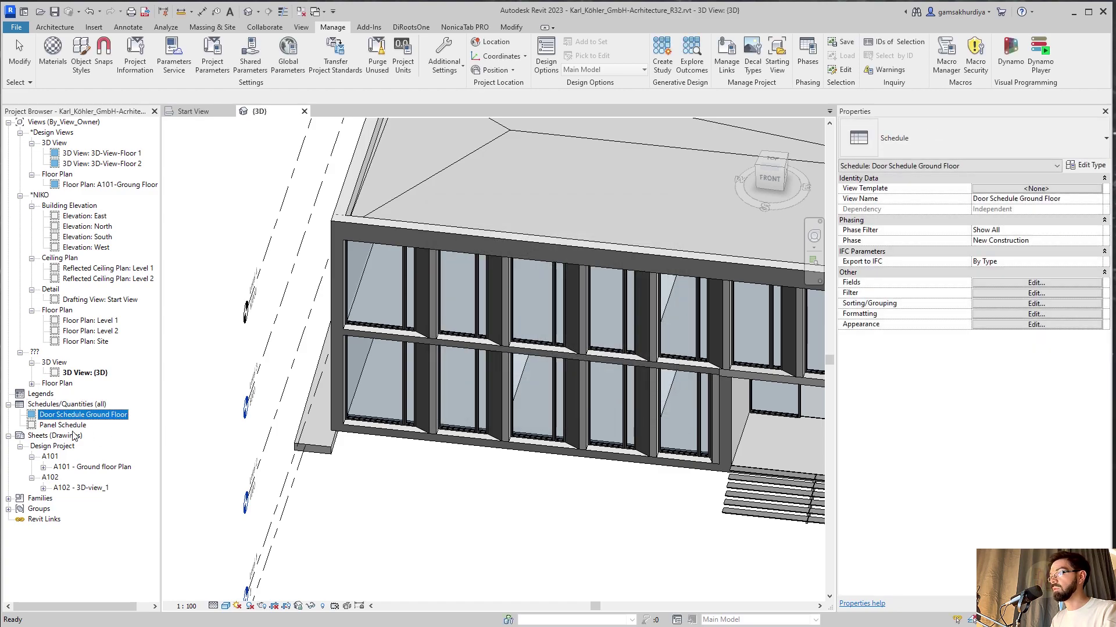
{"action": "double_click", "coordinate": [69, 427]}
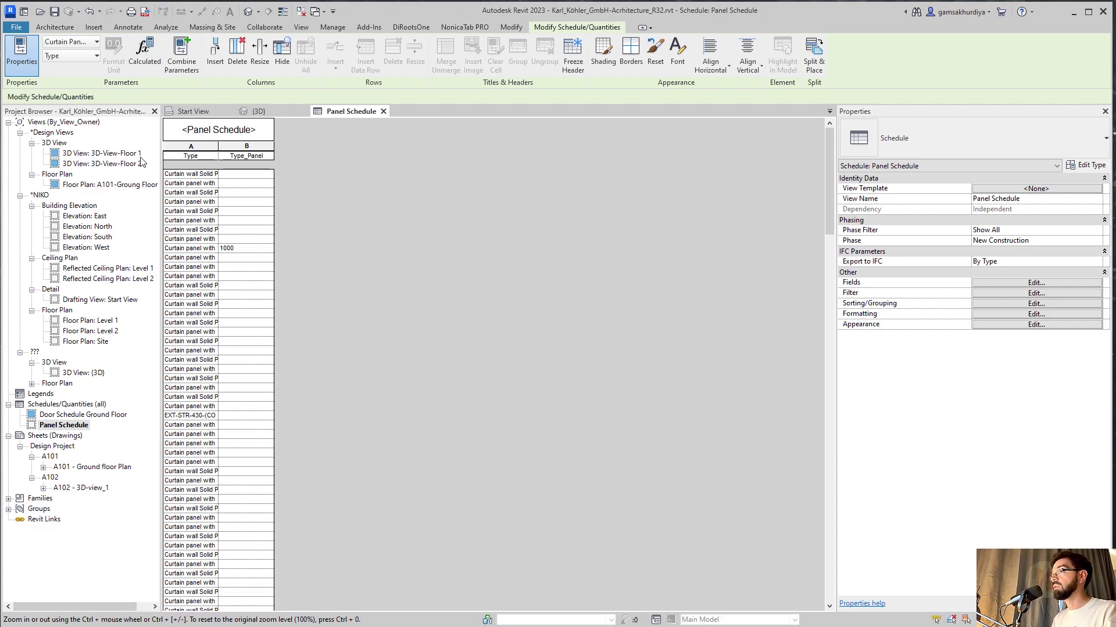
Add the shared Type_Panel field to the Panel Schedule, then close the schedule view.
{"action": "left_click", "coordinate": [1085, 167]}
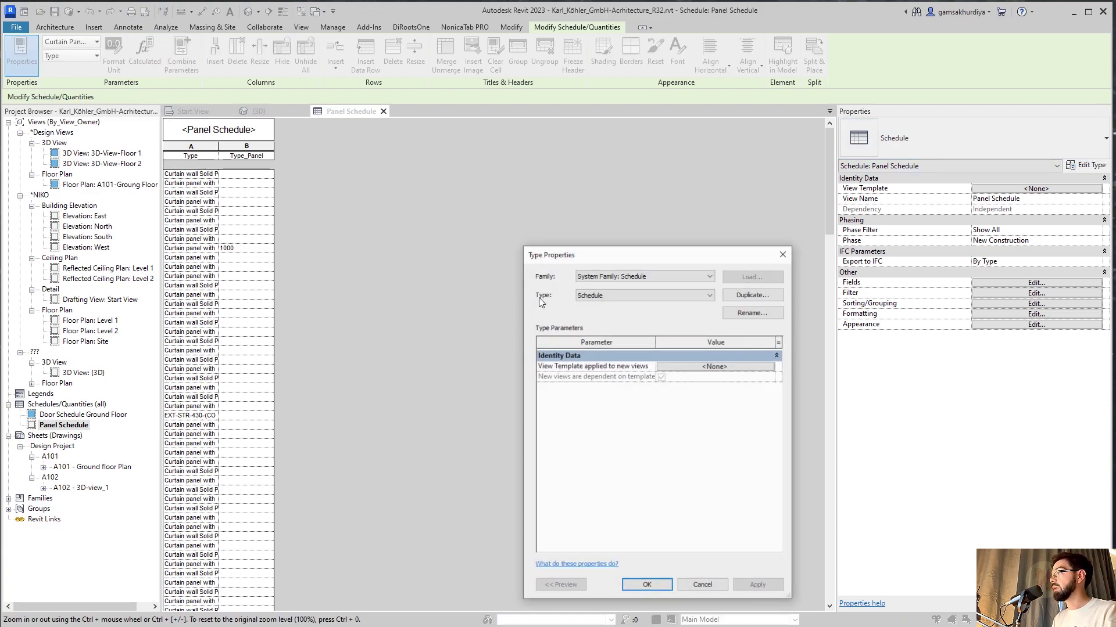
{"action": "left_click", "coordinate": [782, 254]}
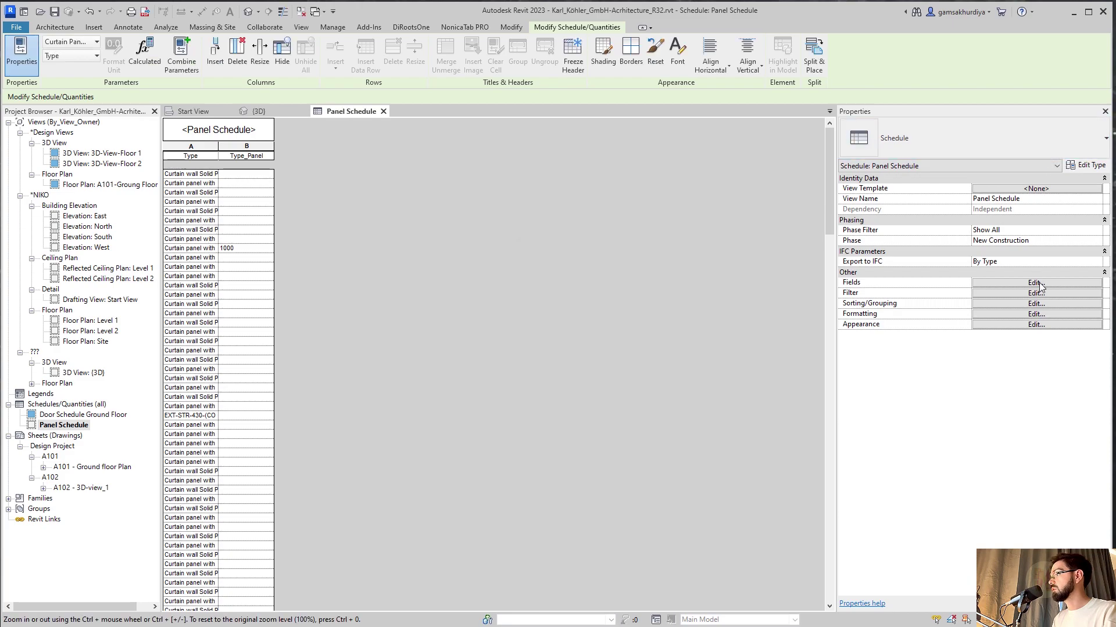
{"action": "scroll", "coordinate": [453, 267], "scroll_direction": "down", "scroll_amount": 8}
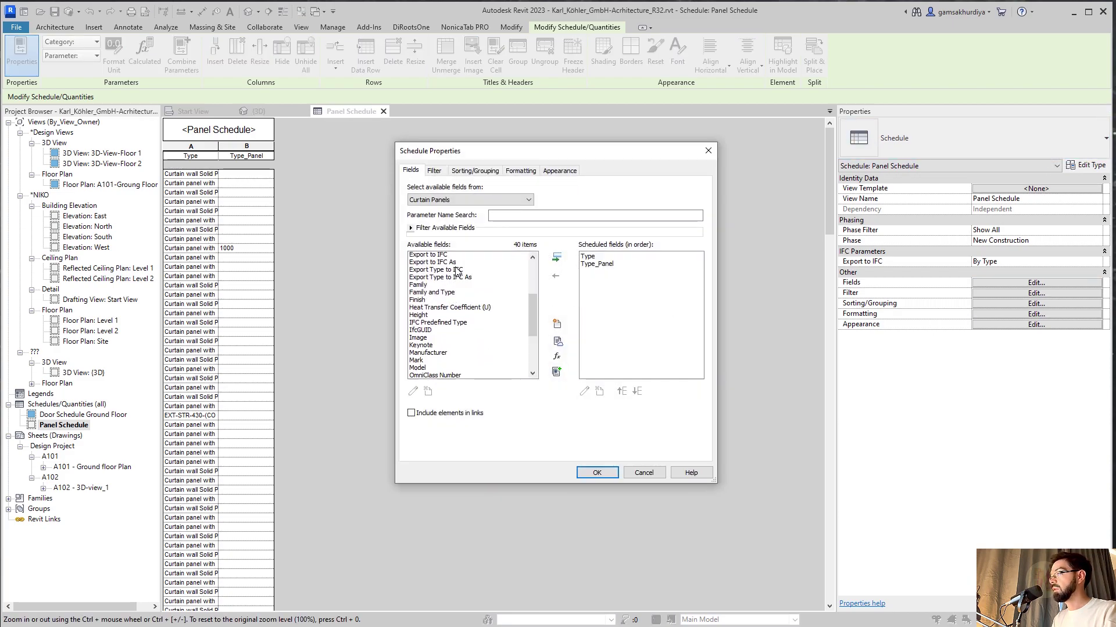
{"action": "left_click", "coordinate": [432, 347]}
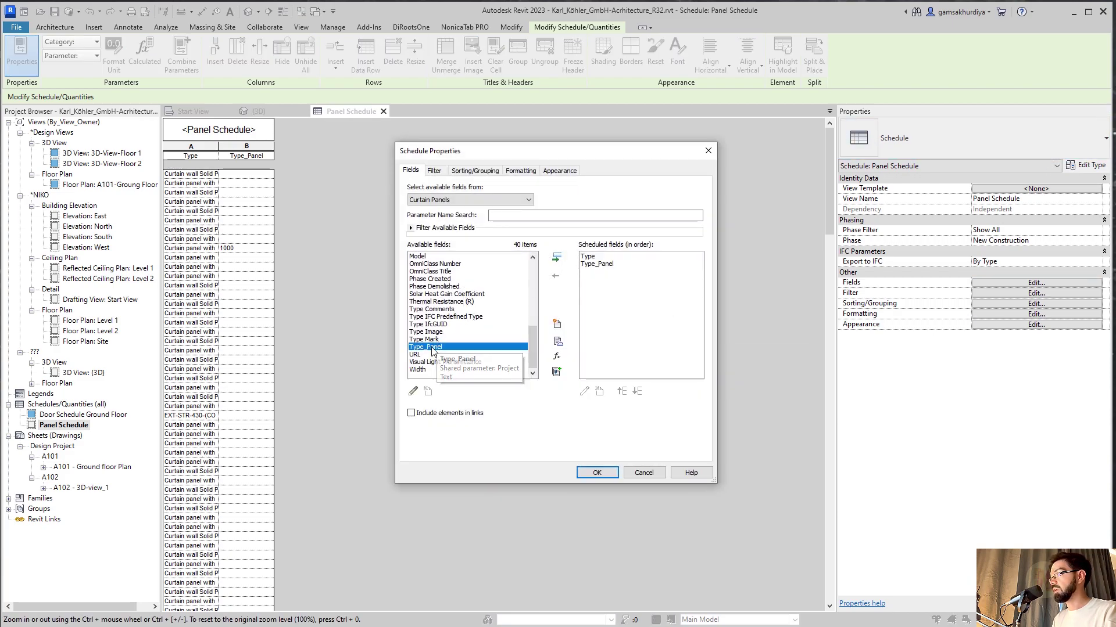
{"action": "left_click", "coordinate": [556, 258]}
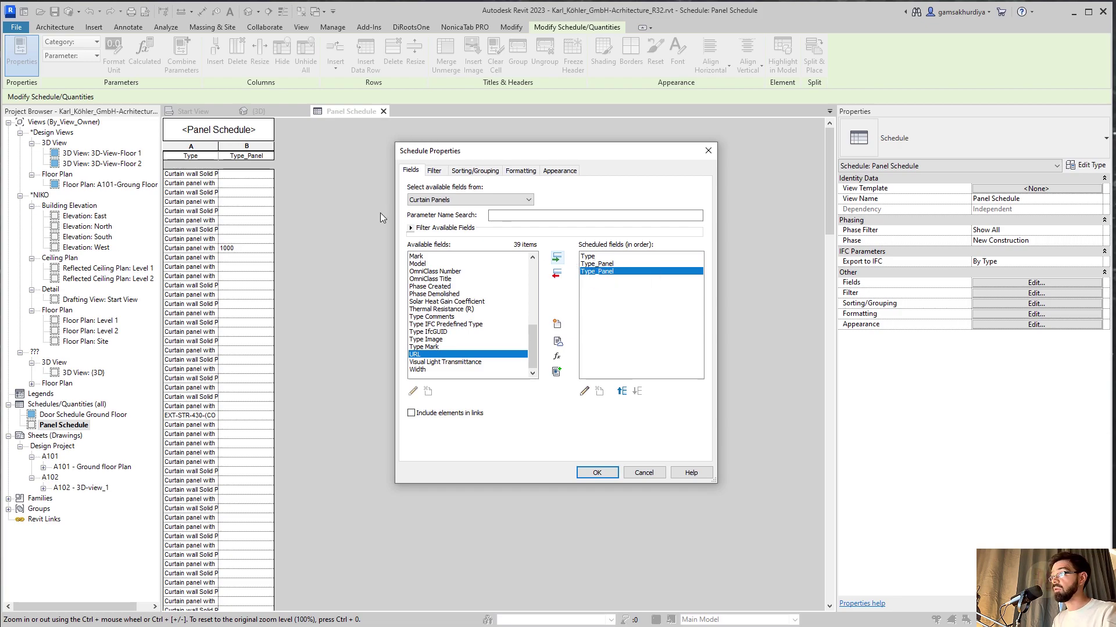
{"action": "left_click", "coordinate": [412, 229]}
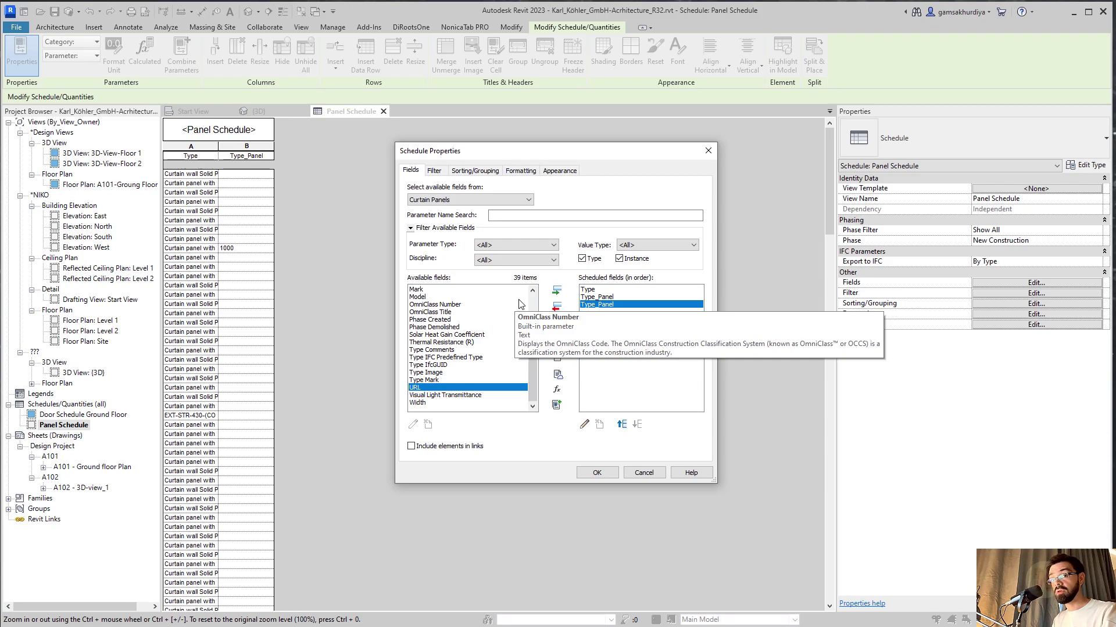
{"action": "left_click", "coordinate": [597, 472]}
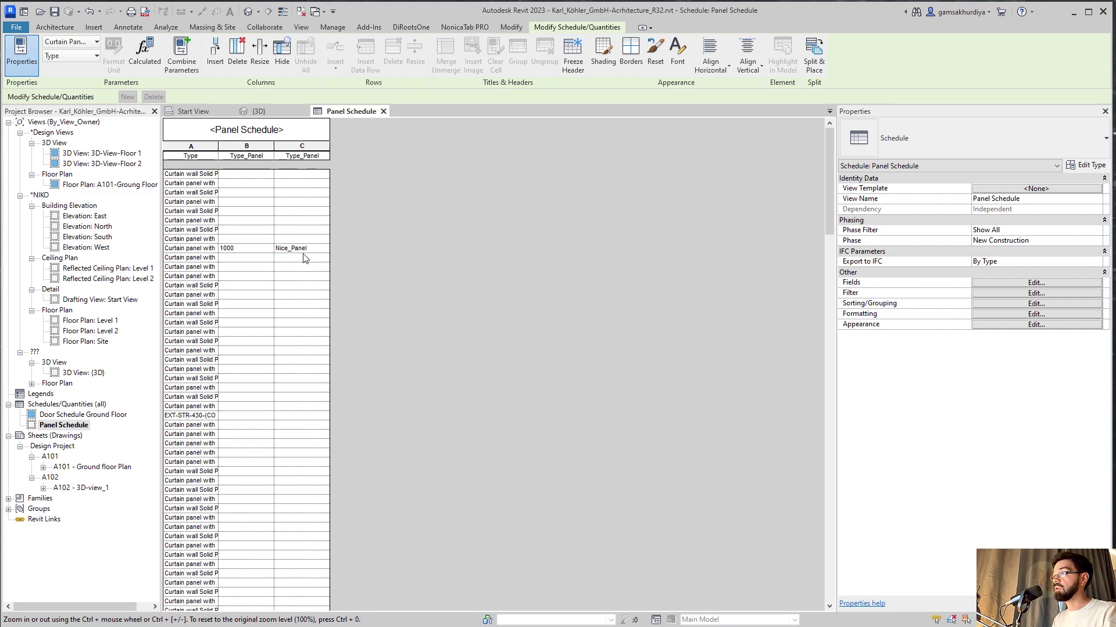
{"action": "left_click", "coordinate": [383, 111]}
Create a new project from the Metric-Structural template.
{"action": "left_click", "coordinate": [274, 111]}
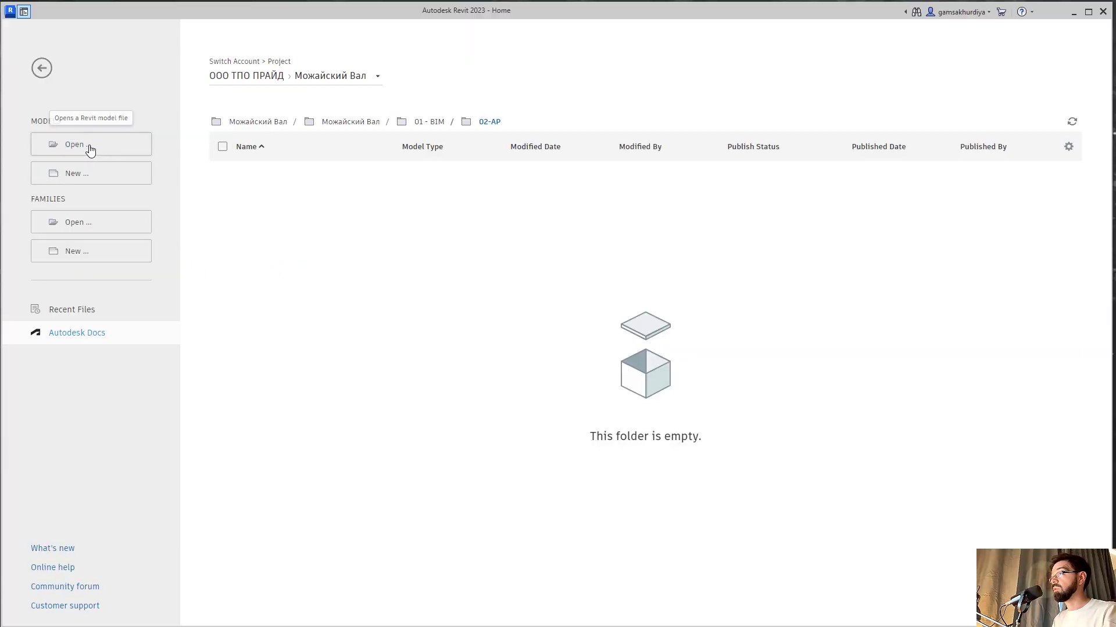
{"action": "left_click", "coordinate": [90, 145]}
{"action": "key", "text": "Escape"}
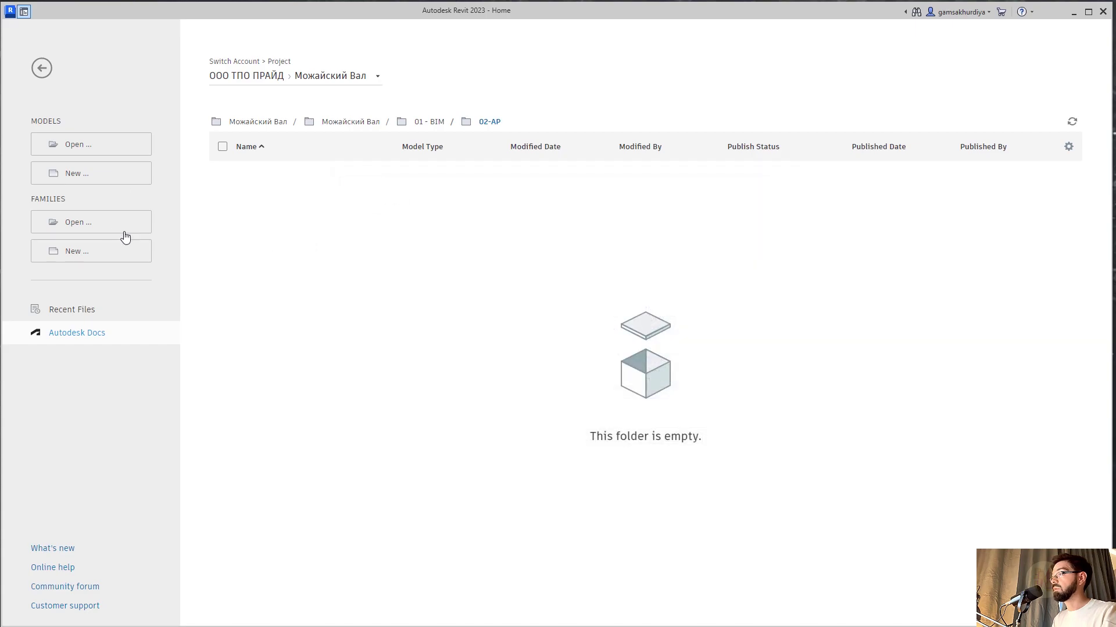
{"action": "left_click", "coordinate": [106, 172]}
{"action": "left_click", "coordinate": [491, 297]}
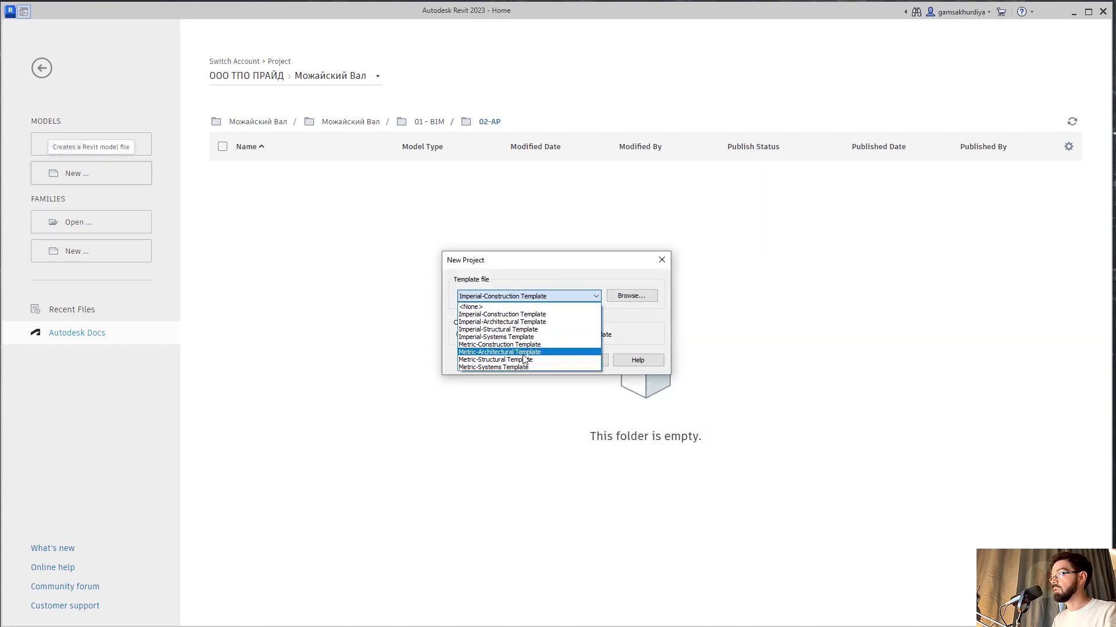
{"action": "left_click", "coordinate": [524, 359]}
{"action": "left_click", "coordinate": [541, 359]}
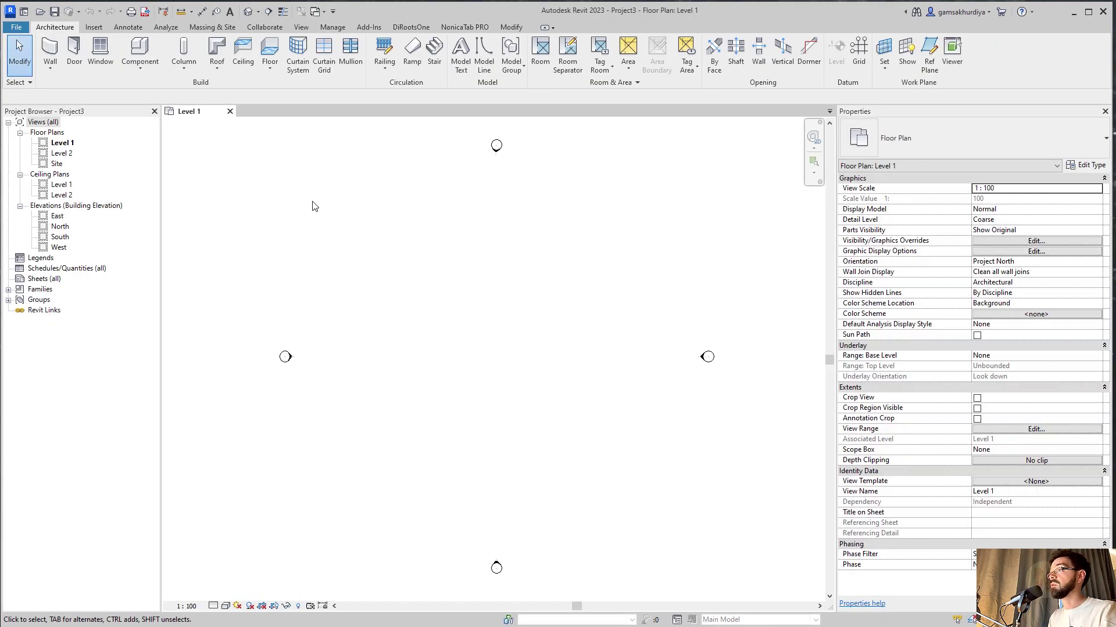
Link Karl_Köhler_GmbH-Architecture_R32.rvt and select one of its curtain panels.
{"action": "left_click", "coordinate": [93, 26]}
{"action": "left_click", "coordinate": [48, 55]}
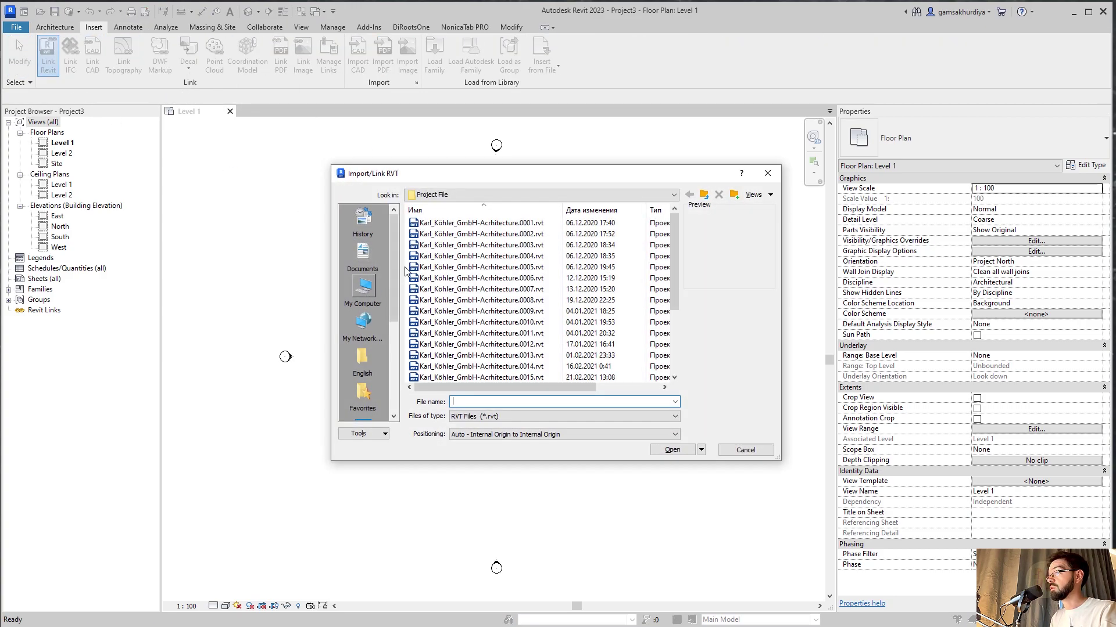
{"action": "left_click", "coordinate": [491, 355]}
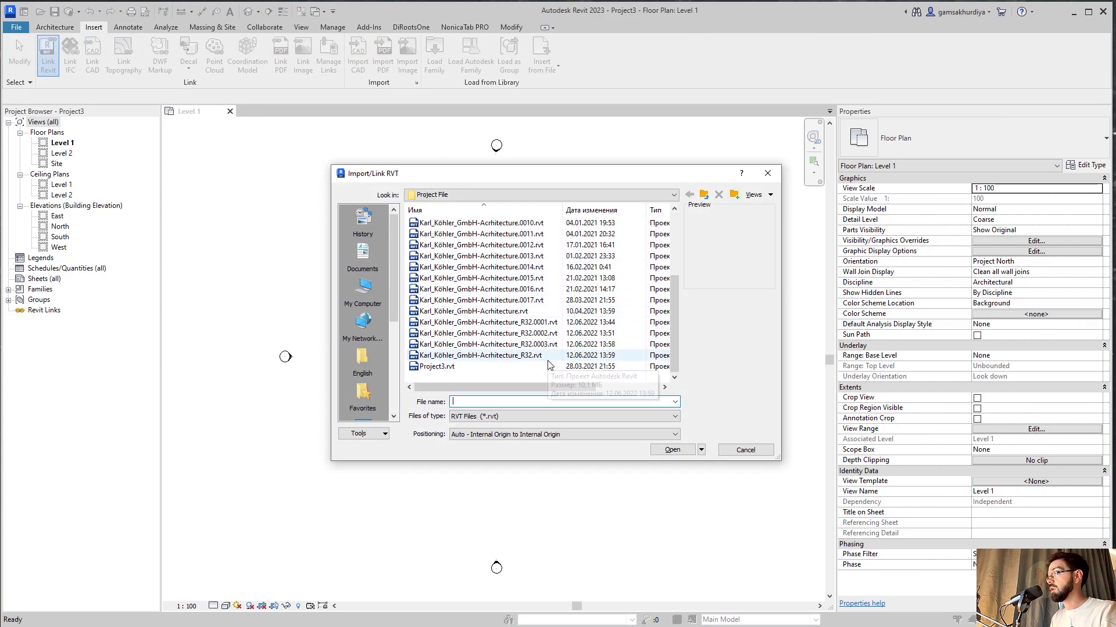
{"action": "left_click", "coordinate": [671, 450]}
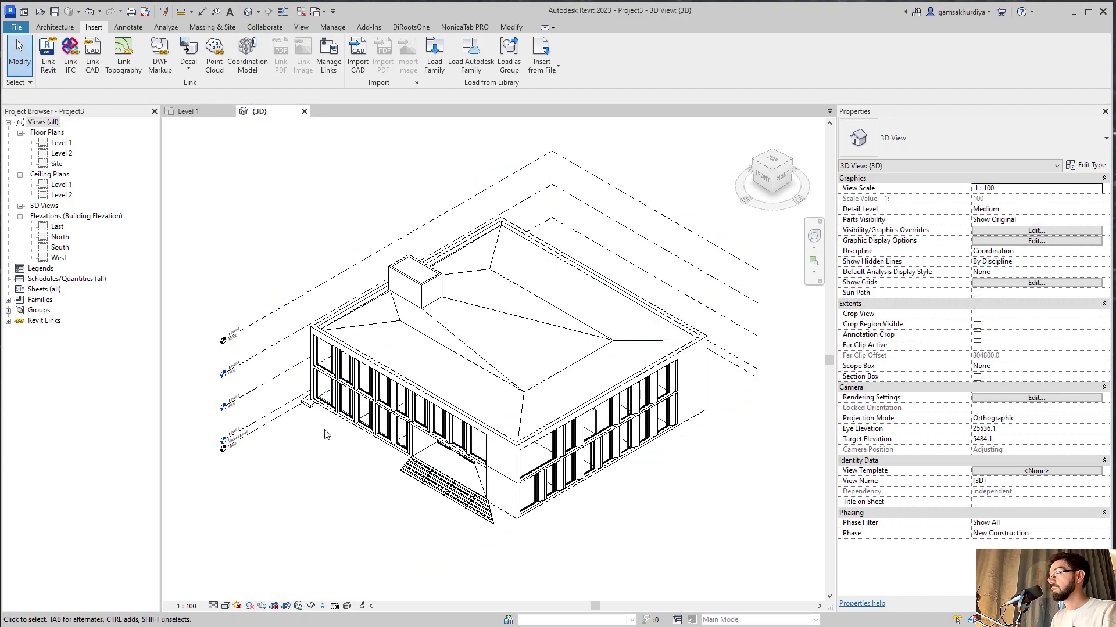
{"action": "scroll", "coordinate": [336, 429], "scroll_direction": "up", "scroll_amount": 5}
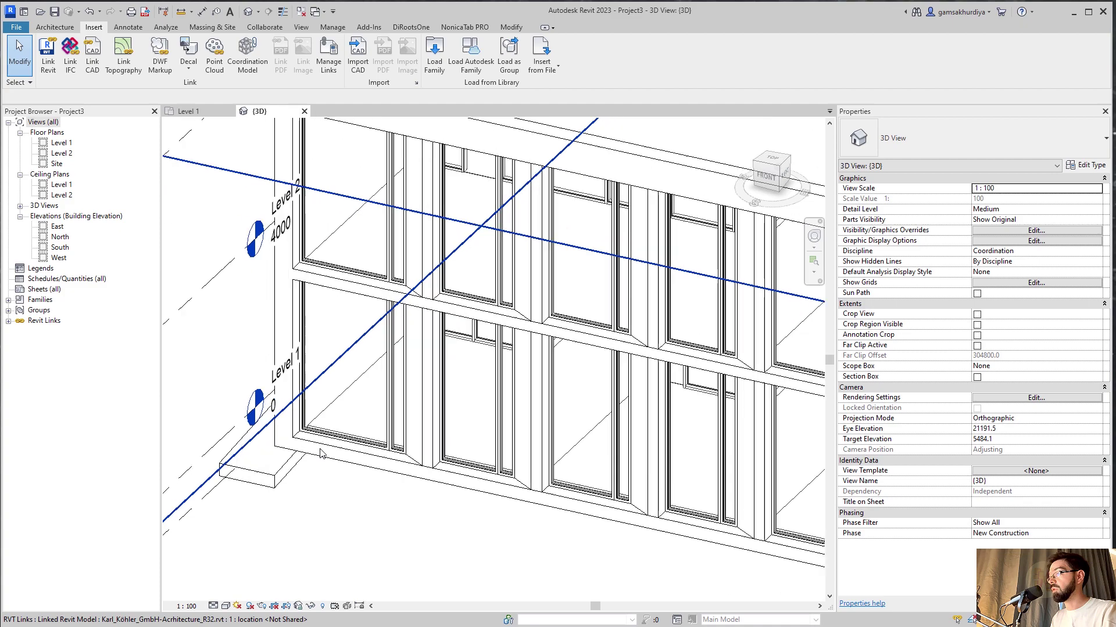
{"action": "key", "text": "Tab"}
{"action": "left_click", "coordinate": [343, 439]}
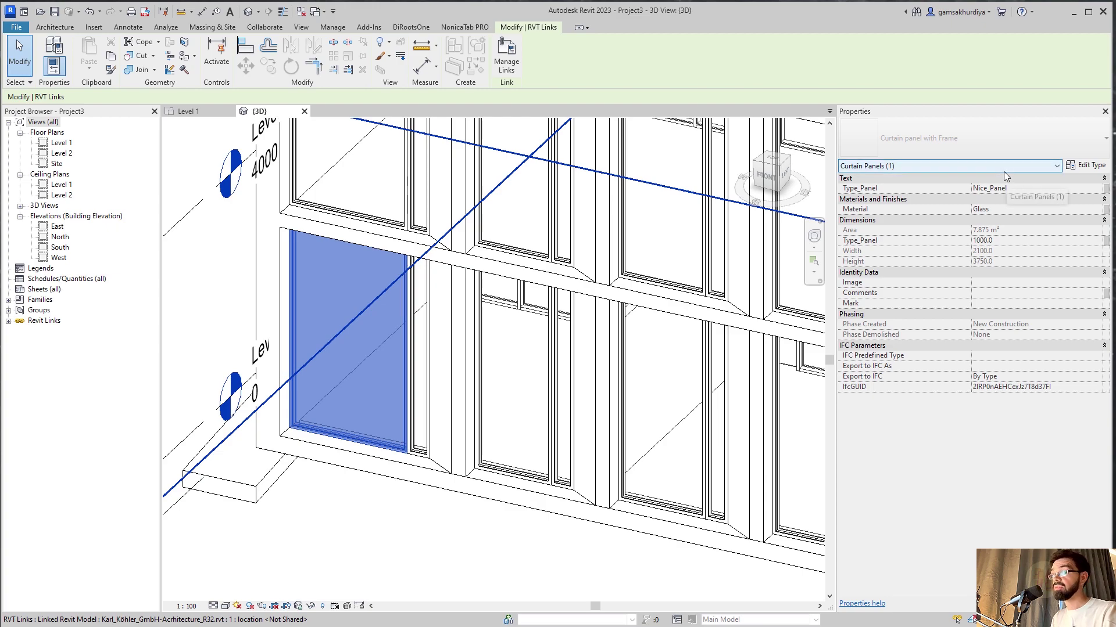
{"action": "left_click", "coordinate": [441, 572]}
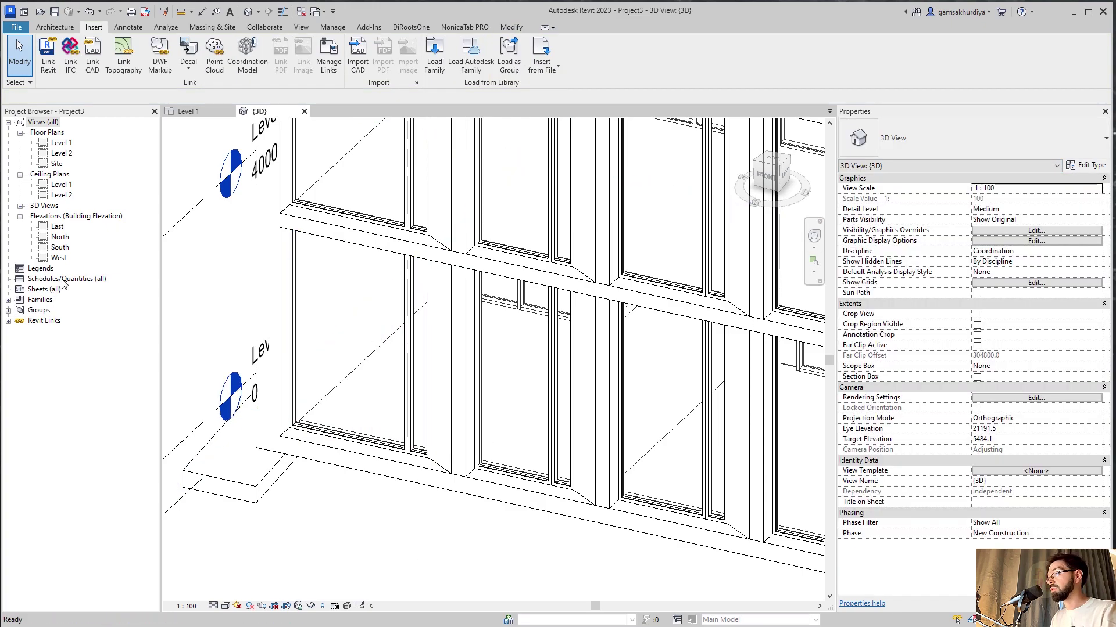
{"action": "right_click", "coordinate": [63, 281]}
{"action": "left_click", "coordinate": [99, 288]}
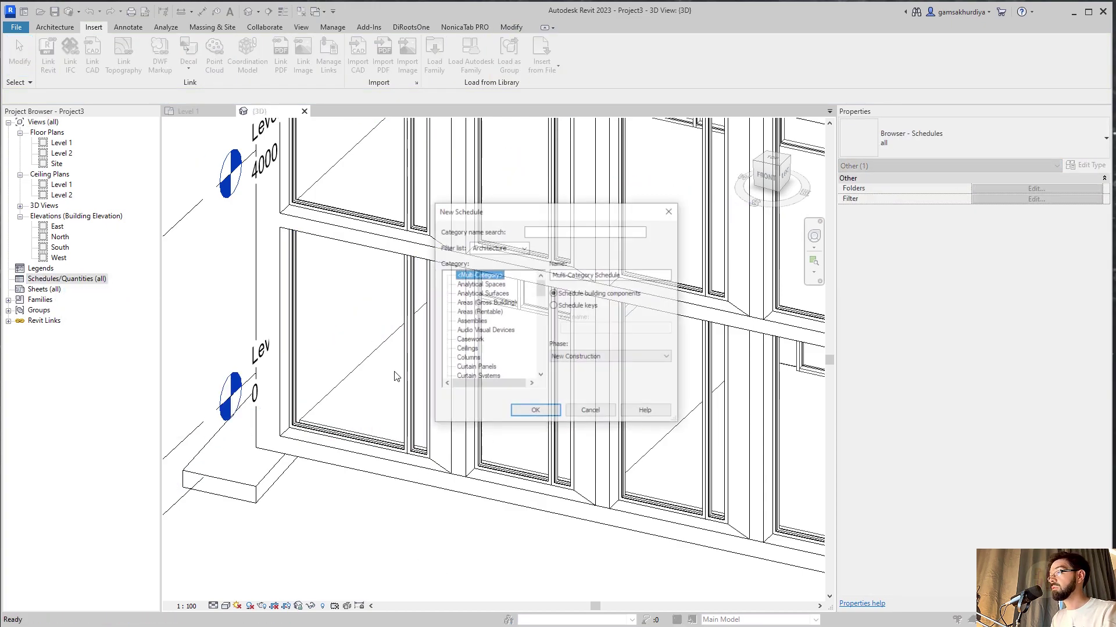
{"action": "scroll", "coordinate": [490, 321], "scroll_direction": "down", "scroll_amount": 1}
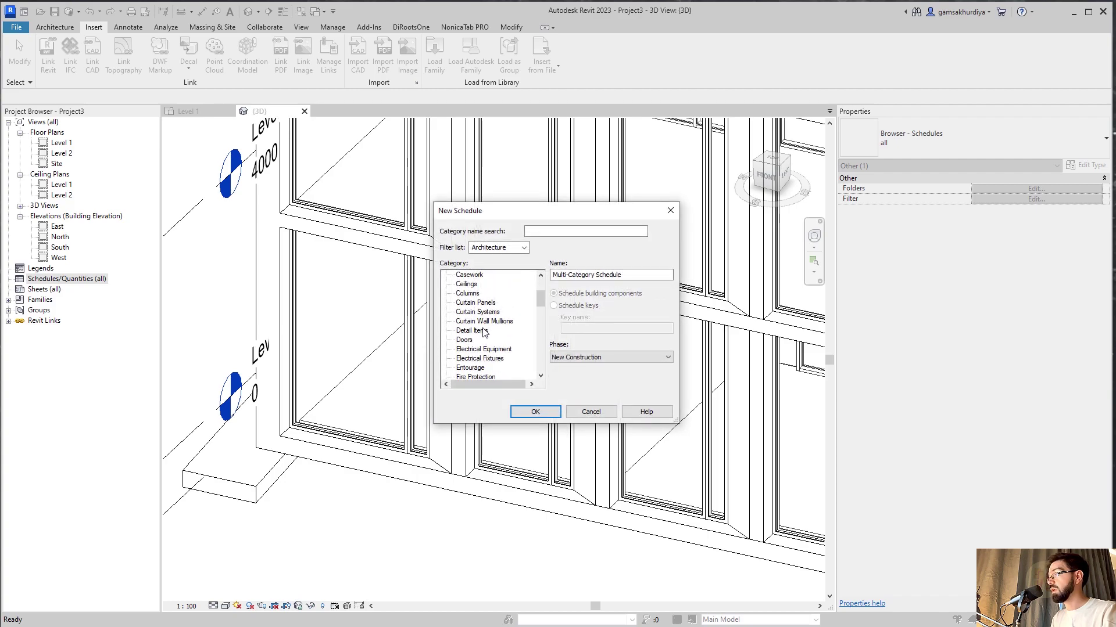
{"action": "left_click", "coordinate": [472, 303]}
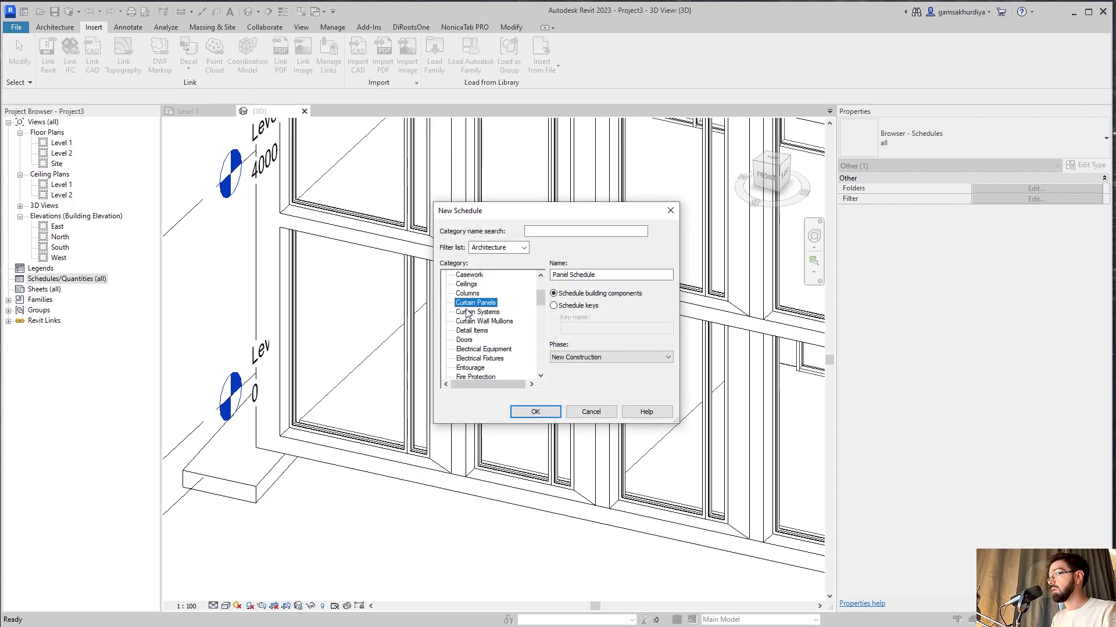
{"action": "left_click", "coordinate": [535, 412]}
{"action": "scroll", "coordinate": [465, 360], "scroll_direction": "down", "scroll_amount": 8}
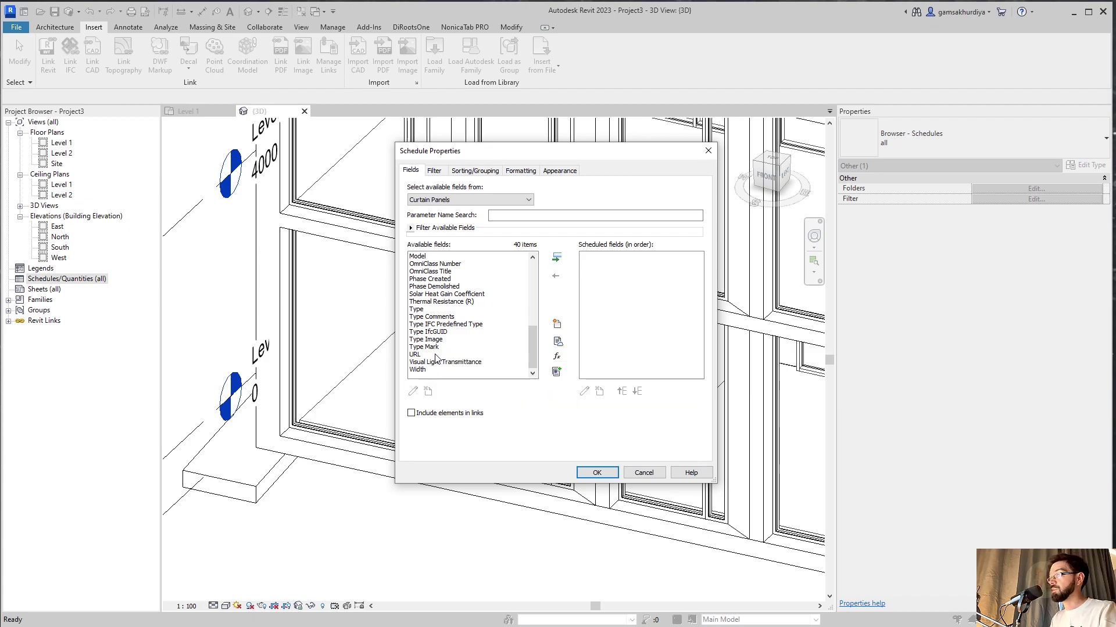
{"action": "left_click", "coordinate": [644, 472]}
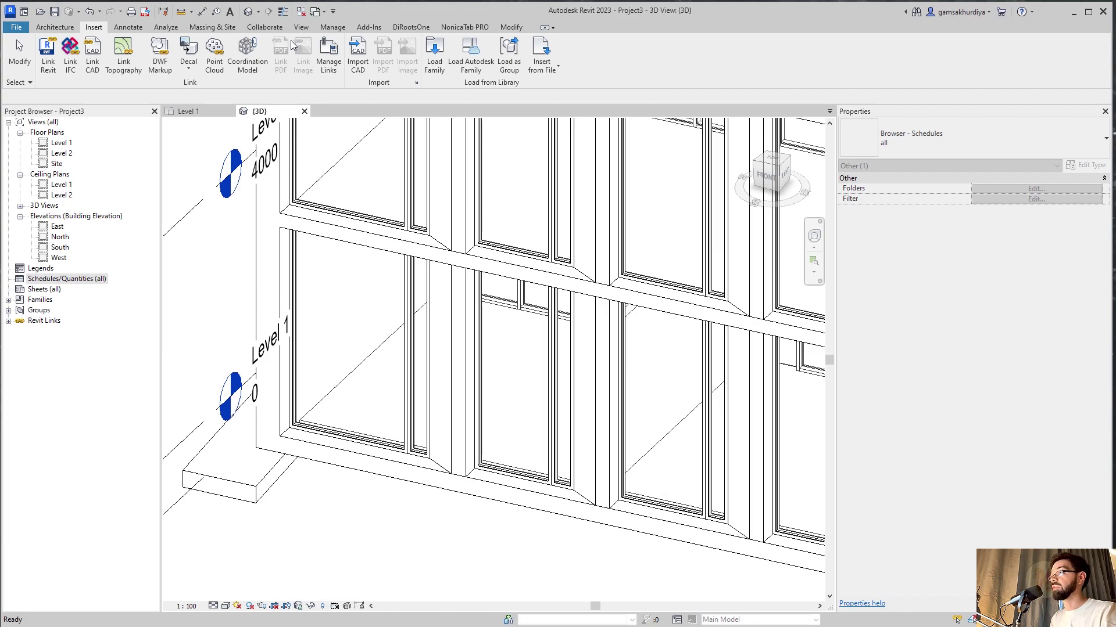
Review Type_Panel in the shared parameter file without changes.
{"action": "left_click", "coordinate": [332, 27]}
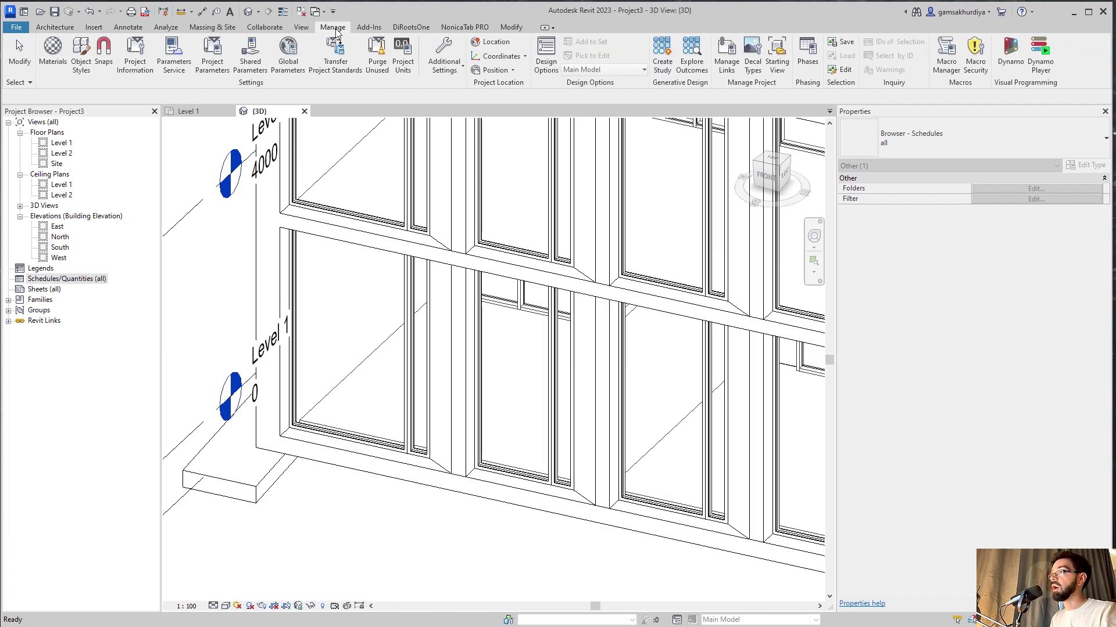
{"action": "left_click", "coordinate": [247, 70]}
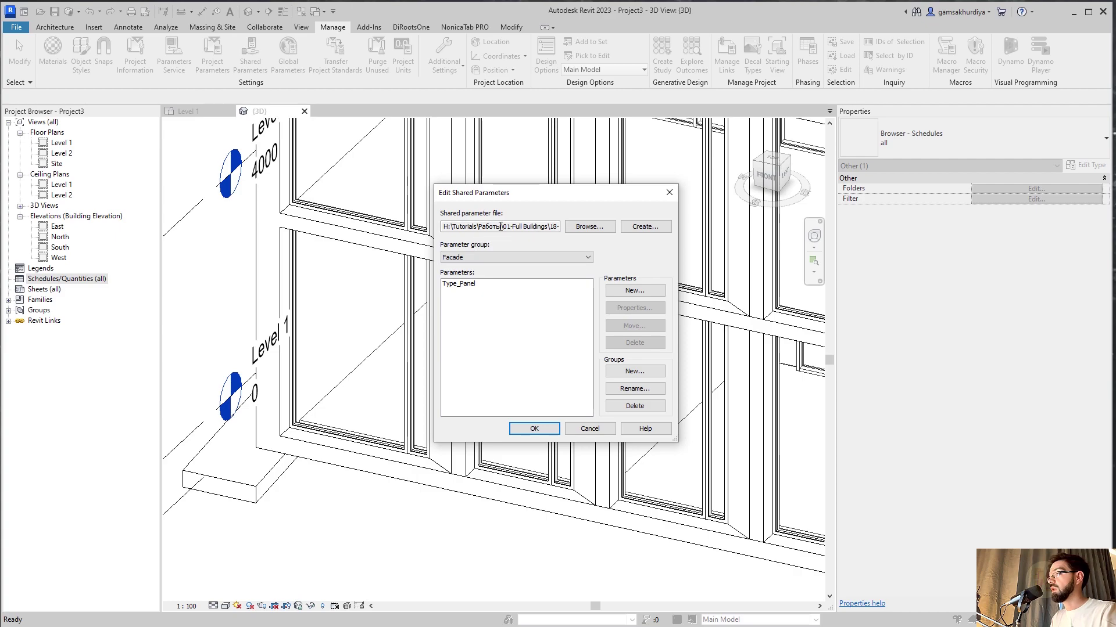
{"action": "left_click", "coordinate": [488, 290]}
{"action": "left_click", "coordinate": [534, 429]}
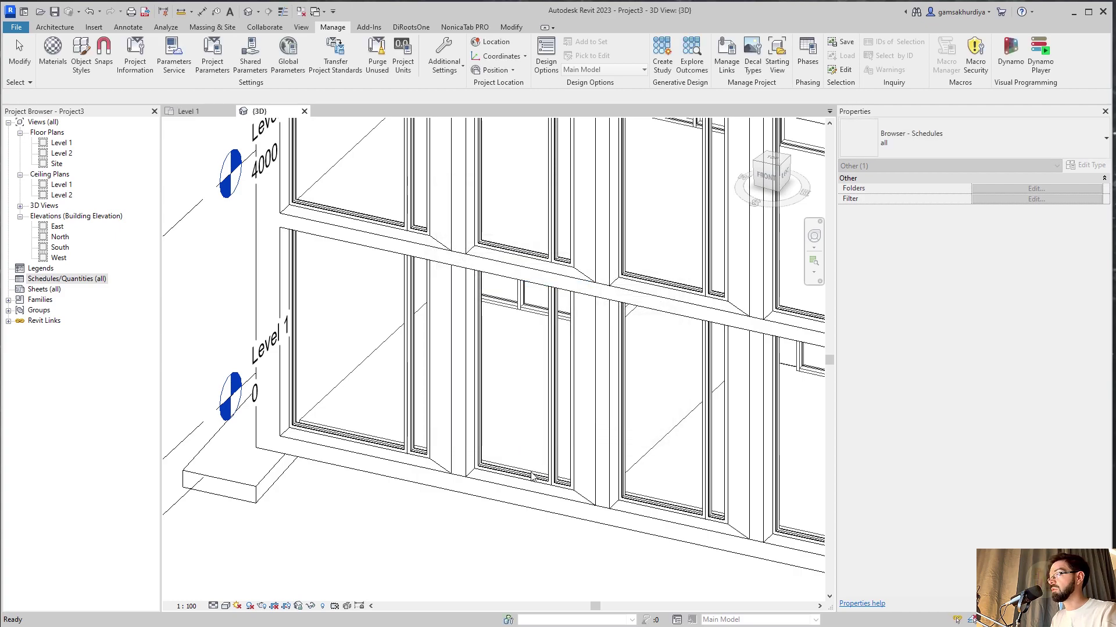
Create a new project parameter from the shared Type_Panel parameter.
{"action": "left_click", "coordinate": [213, 66]}
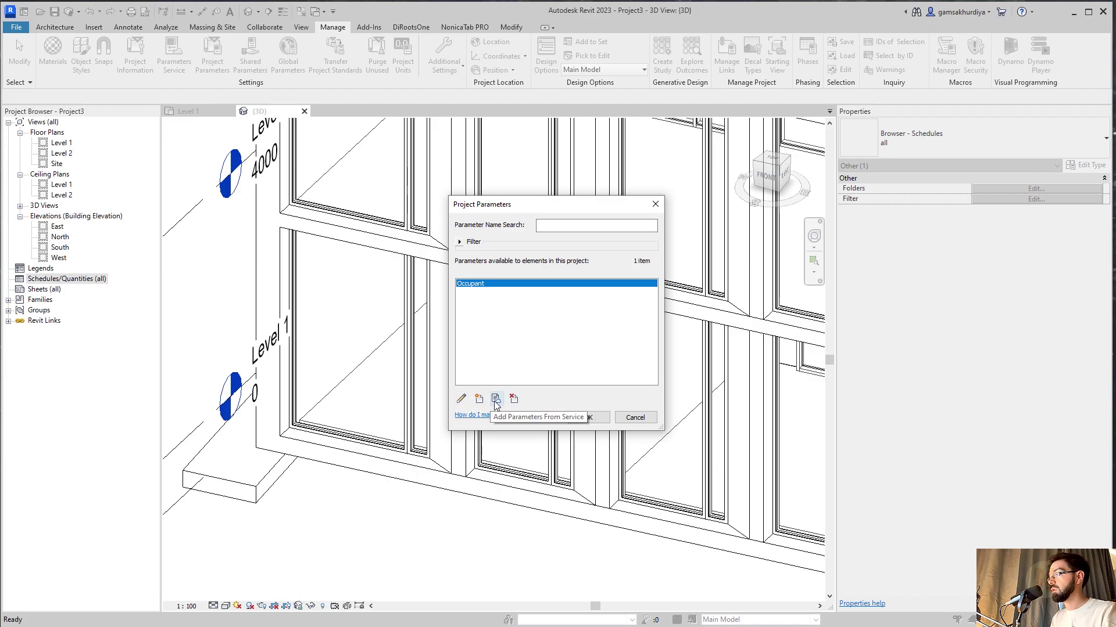
{"action": "left_click", "coordinate": [480, 399]}
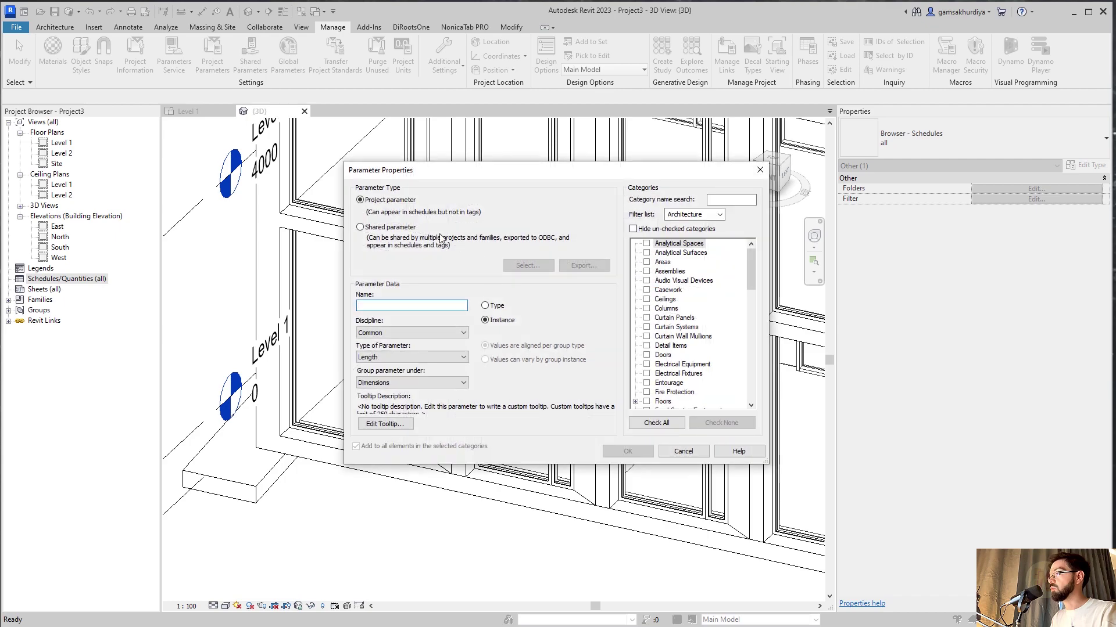
{"action": "left_click", "coordinate": [361, 227]}
{"action": "left_click", "coordinate": [527, 266]}
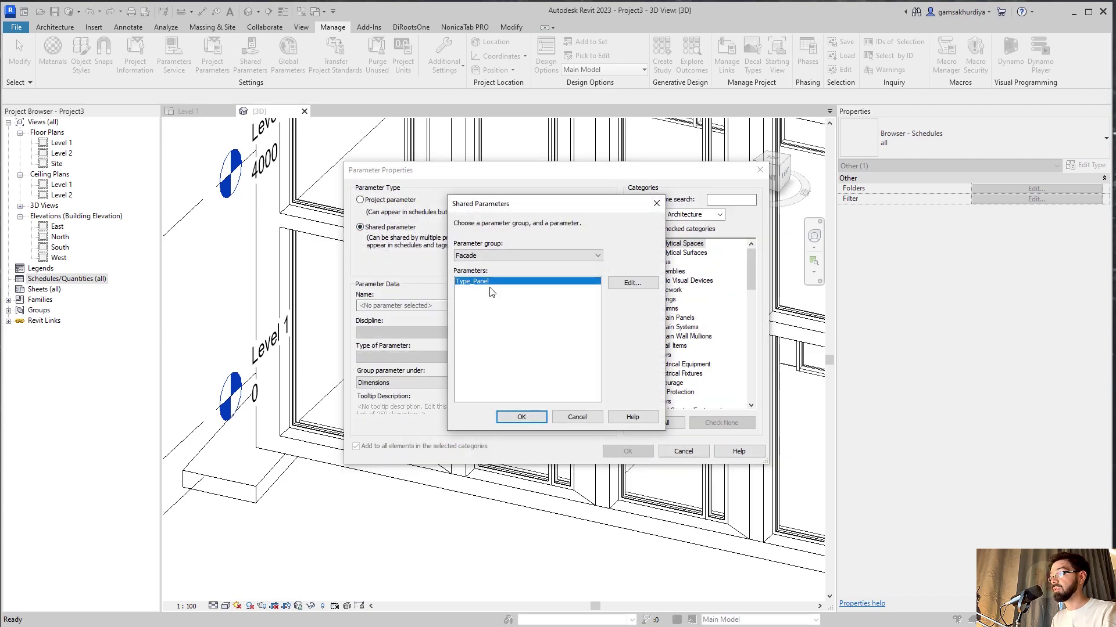
{"action": "left_click", "coordinate": [521, 417]}
Apply Type_Panel to Curtain Panels, leave its value empty, and close Project Parameters.
{"action": "left_click_drag", "start_coordinate": [752, 261], "coordinate": [649, 283]}
{"action": "left_click", "coordinate": [648, 281]}
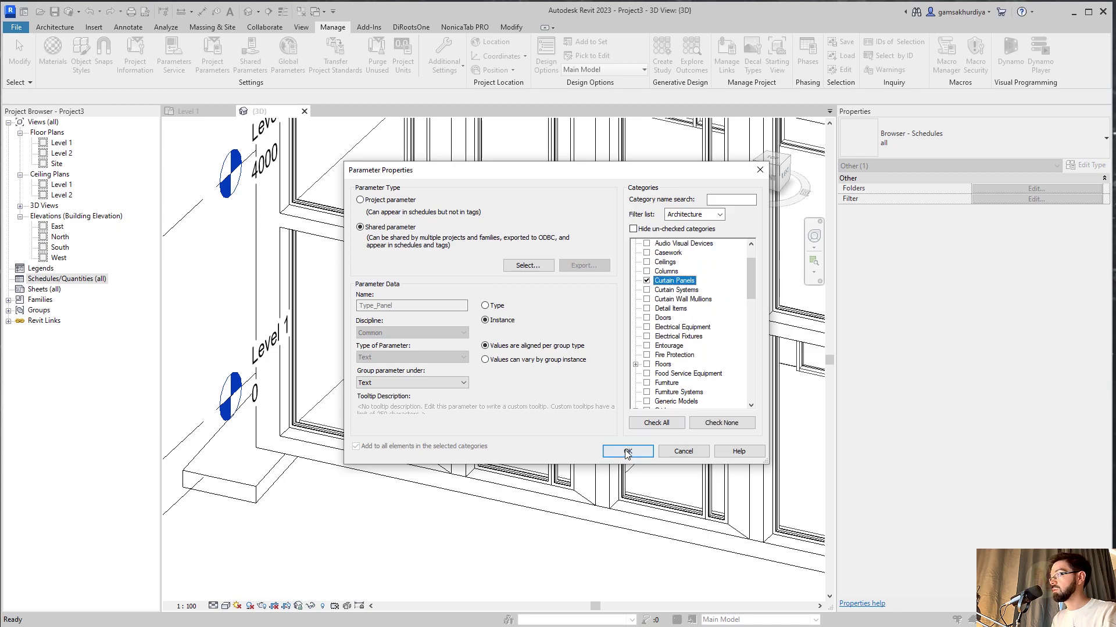
{"action": "left_click", "coordinate": [628, 451]}
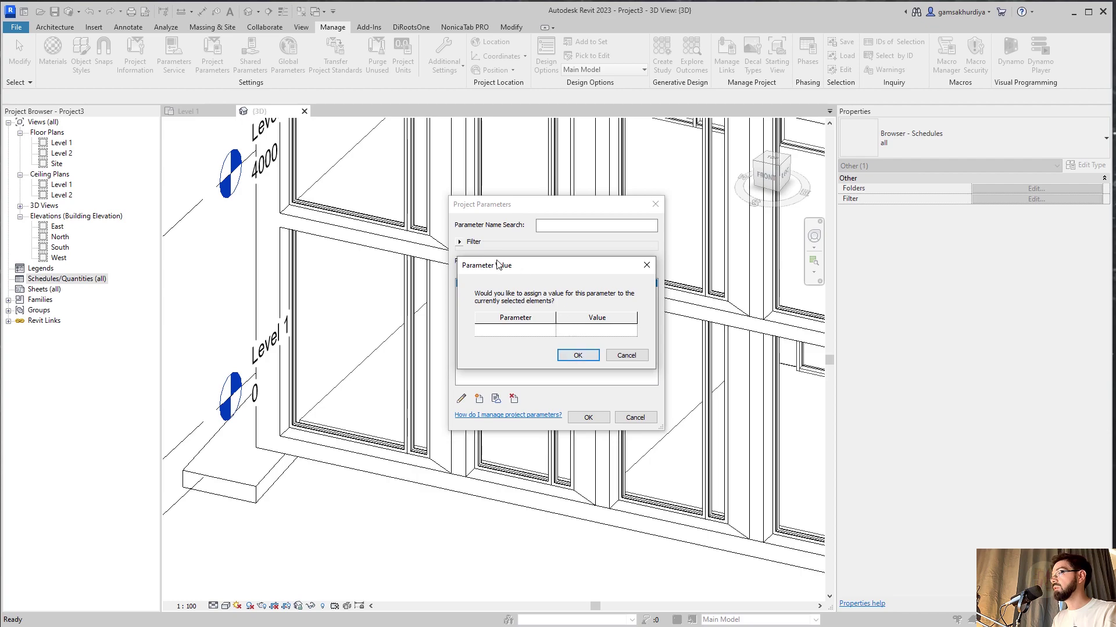
{"action": "left_click_drag", "start_coordinate": [549, 267], "coordinate": [530, 247]}
{"action": "left_click", "coordinate": [555, 309]}
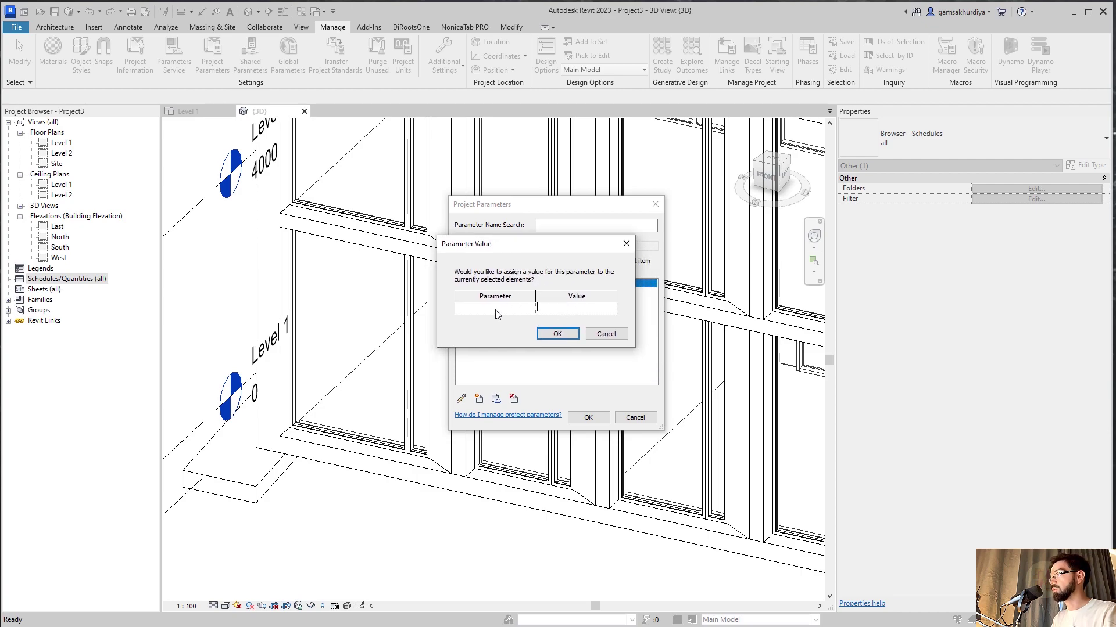
{"action": "left_click", "coordinate": [557, 333]}
{"action": "left_click", "coordinate": [588, 417]}
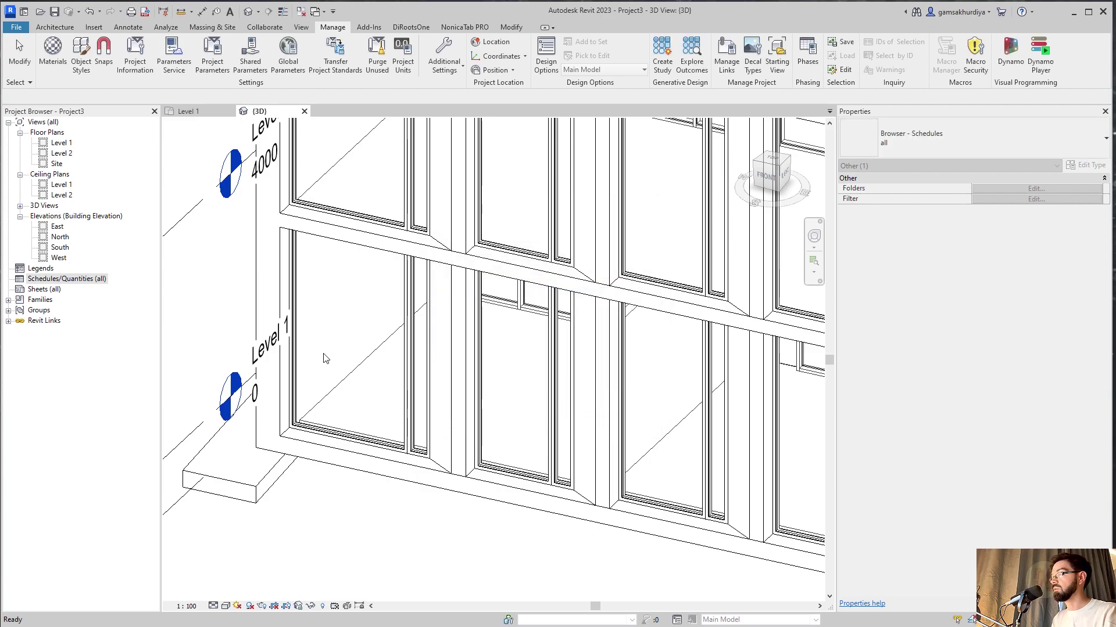
Create a new Curtain Panels schedule named Panel Schedule.
{"action": "left_click", "coordinate": [341, 510]}
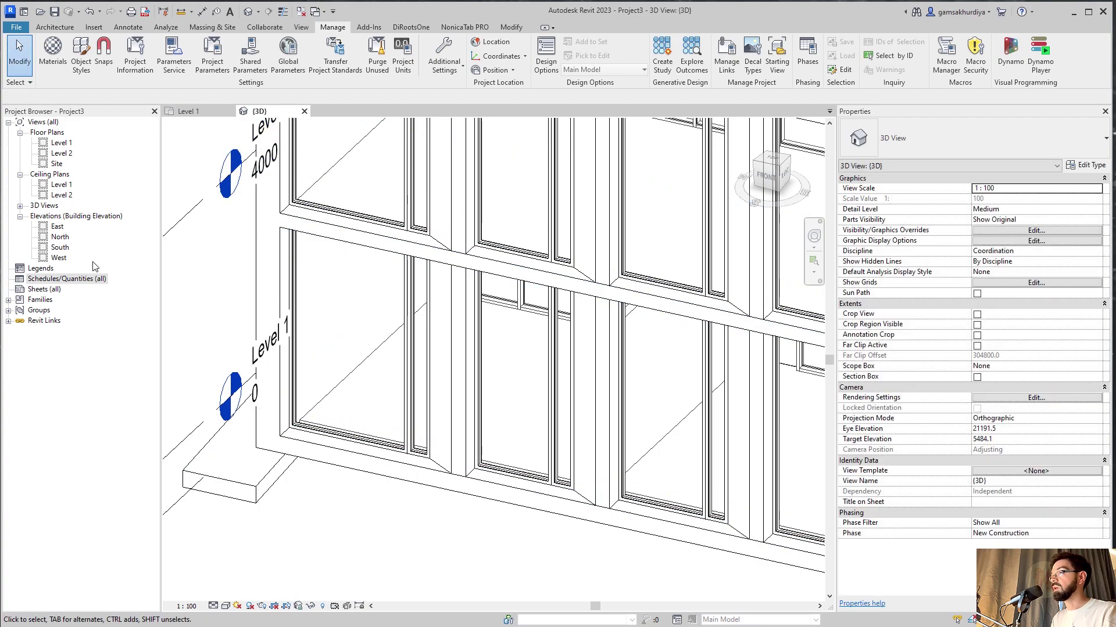
{"action": "right_click", "coordinate": [66, 280]}
{"action": "left_click", "coordinate": [106, 288]}
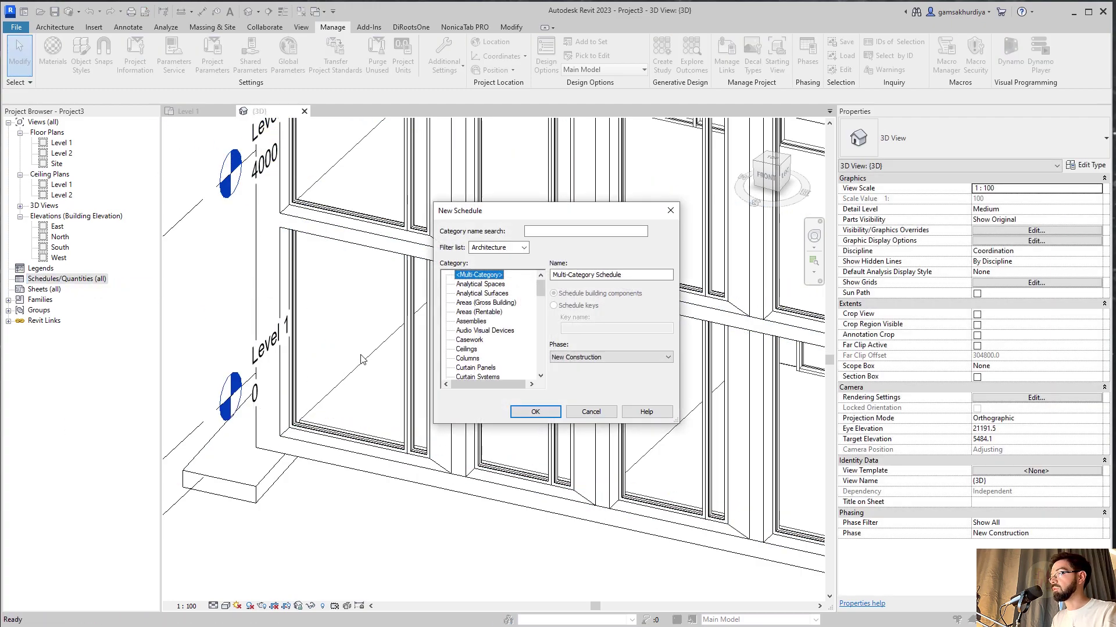
{"action": "scroll", "coordinate": [488, 334], "scroll_direction": "down", "scroll_amount": 2}
{"action": "left_click", "coordinate": [486, 333]}
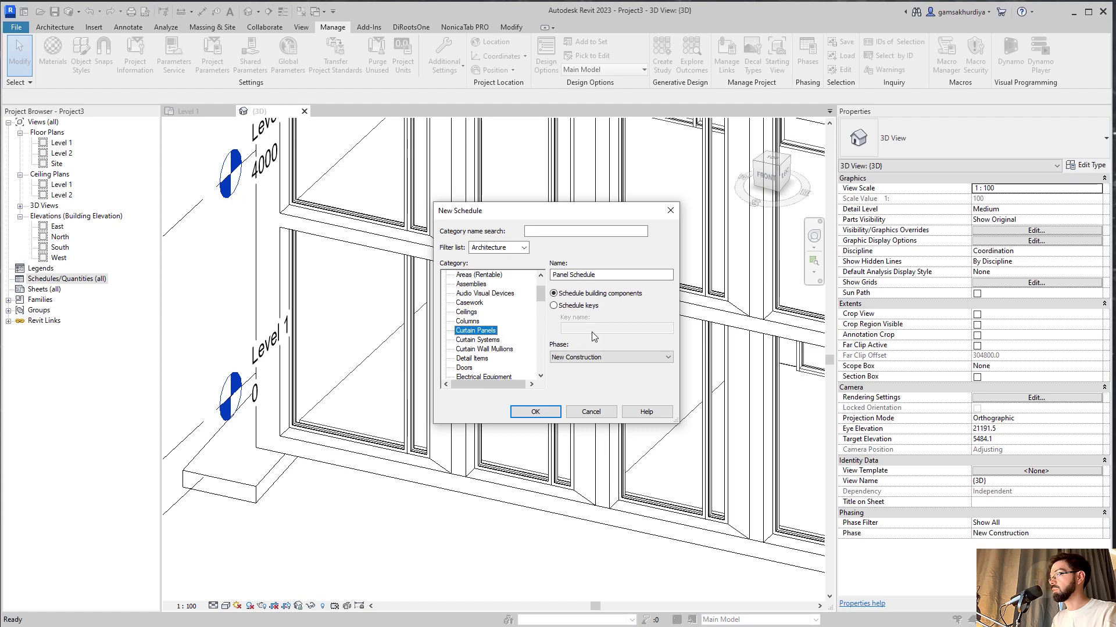
{"action": "left_click", "coordinate": [546, 414]}
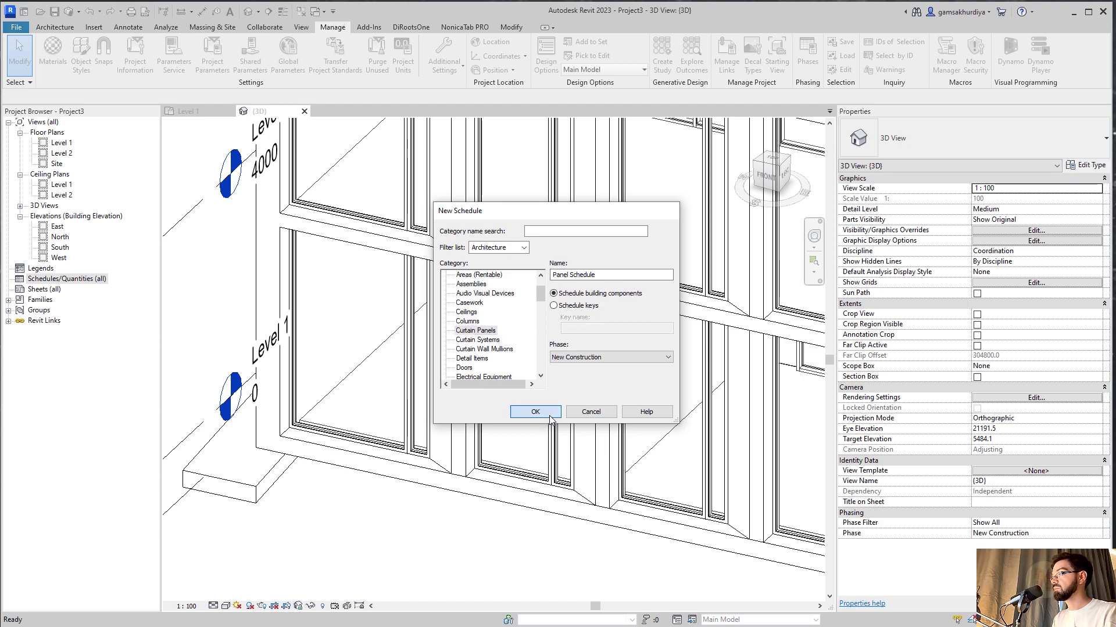
Add Type_Panel and Type as schedule fields, with Type listed first.
{"action": "scroll", "coordinate": [444, 303], "scroll_direction": "down", "scroll_amount": 8}
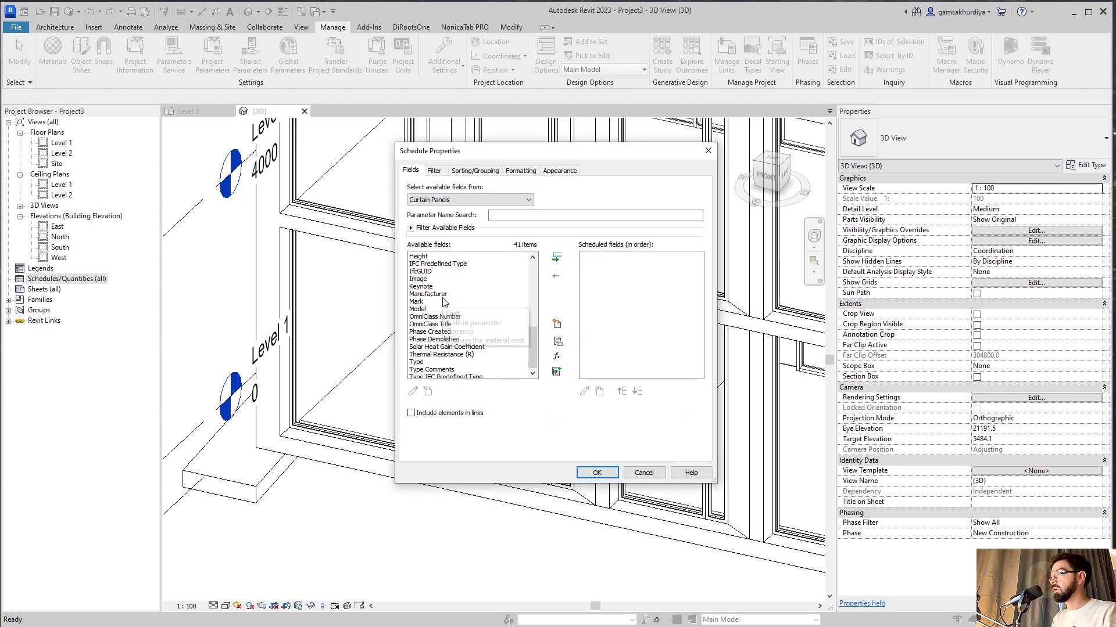
{"action": "left_click", "coordinate": [433, 347]}
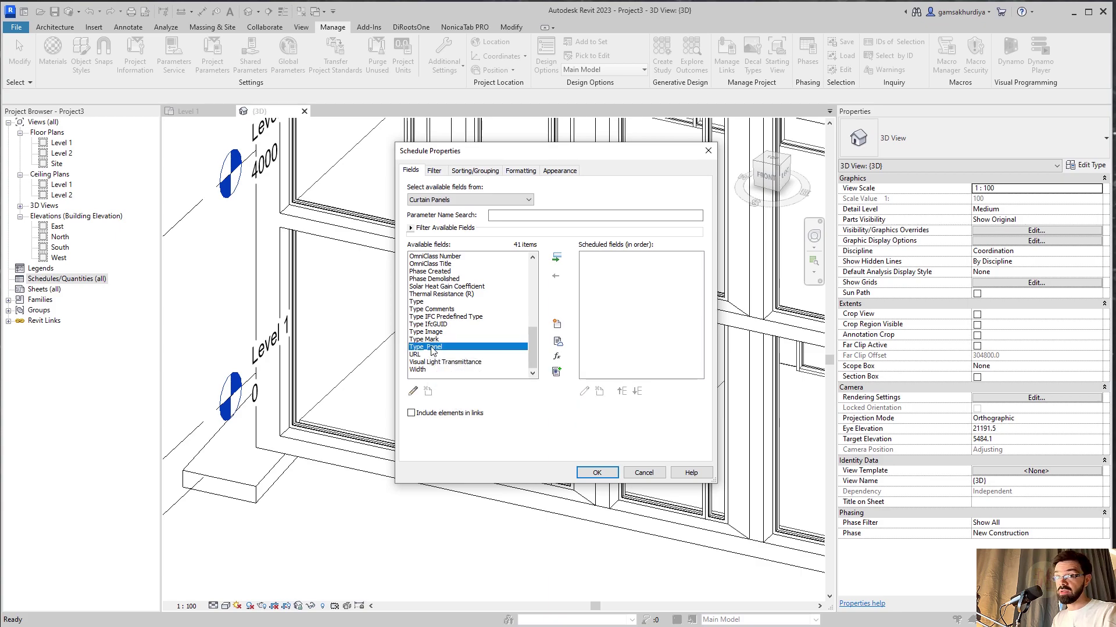
{"action": "left_click", "coordinate": [557, 257]}
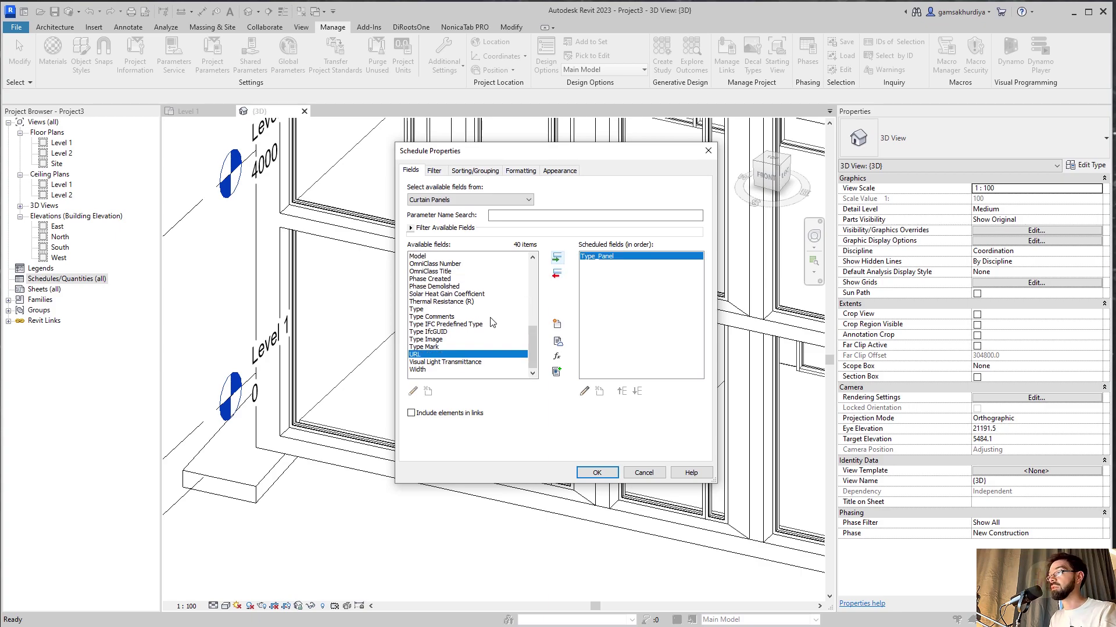
{"action": "scroll", "coordinate": [490, 321], "scroll_direction": "up", "scroll_amount": 2}
{"action": "scroll", "coordinate": [490, 321], "scroll_direction": "up", "scroll_amount": 3}
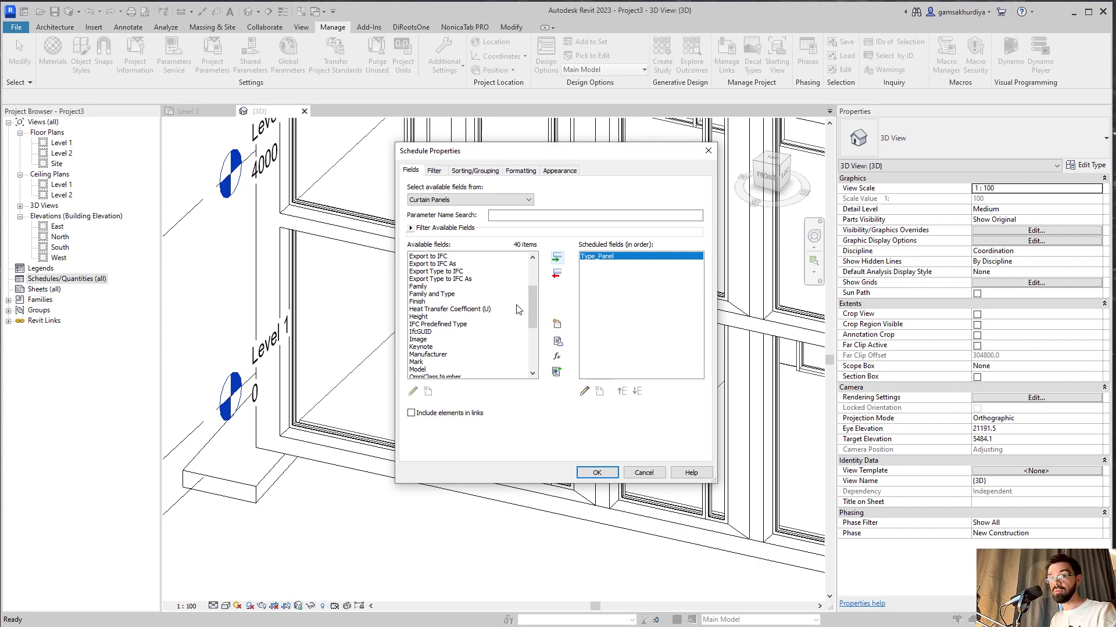
{"action": "scroll", "coordinate": [511, 305], "scroll_direction": "up", "scroll_amount": 3}
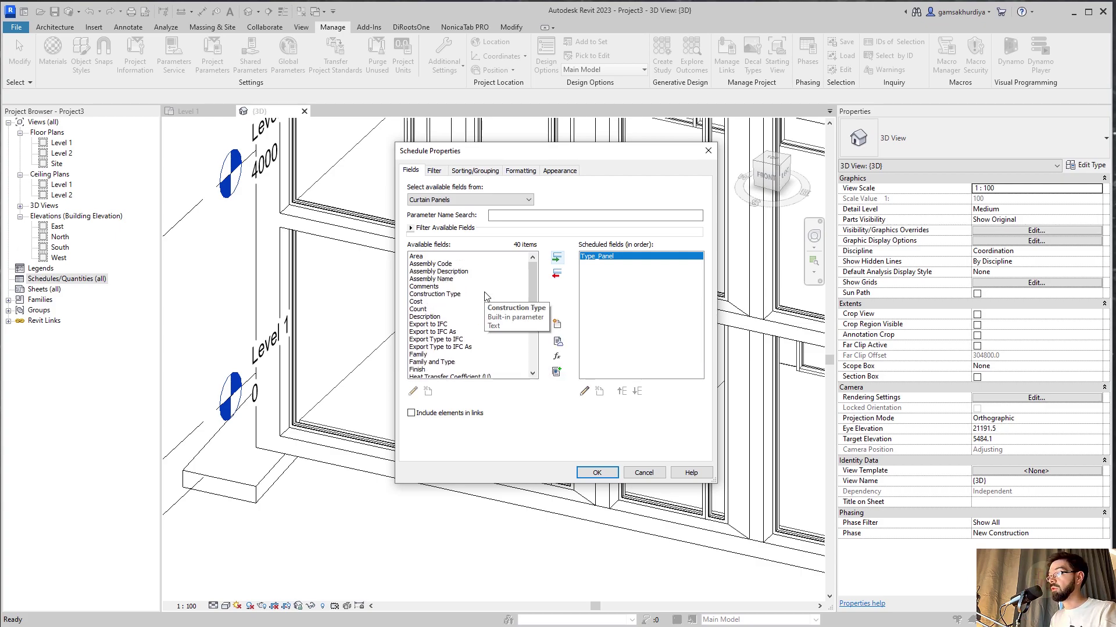
{"action": "scroll", "coordinate": [487, 295], "scroll_direction": "down", "scroll_amount": 5}
{"action": "scroll", "coordinate": [487, 296], "scroll_direction": "down", "scroll_amount": 4}
{"action": "left_click", "coordinate": [466, 310]}
{"action": "left_click", "coordinate": [557, 256]}
{"action": "left_click", "coordinate": [621, 391]}
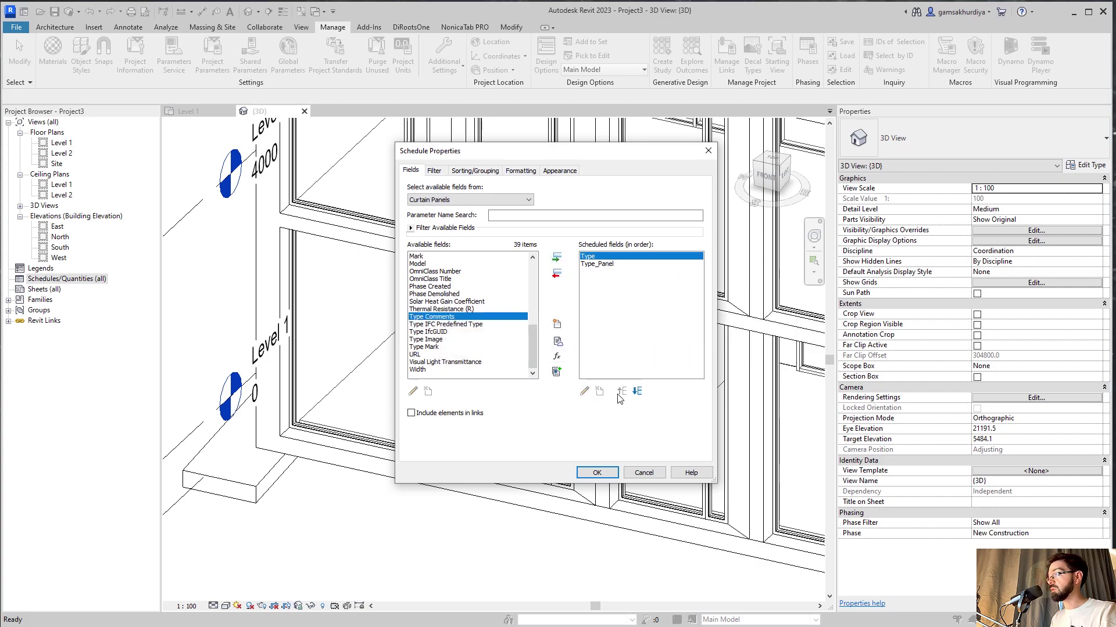
{"action": "left_click", "coordinate": [583, 474]}
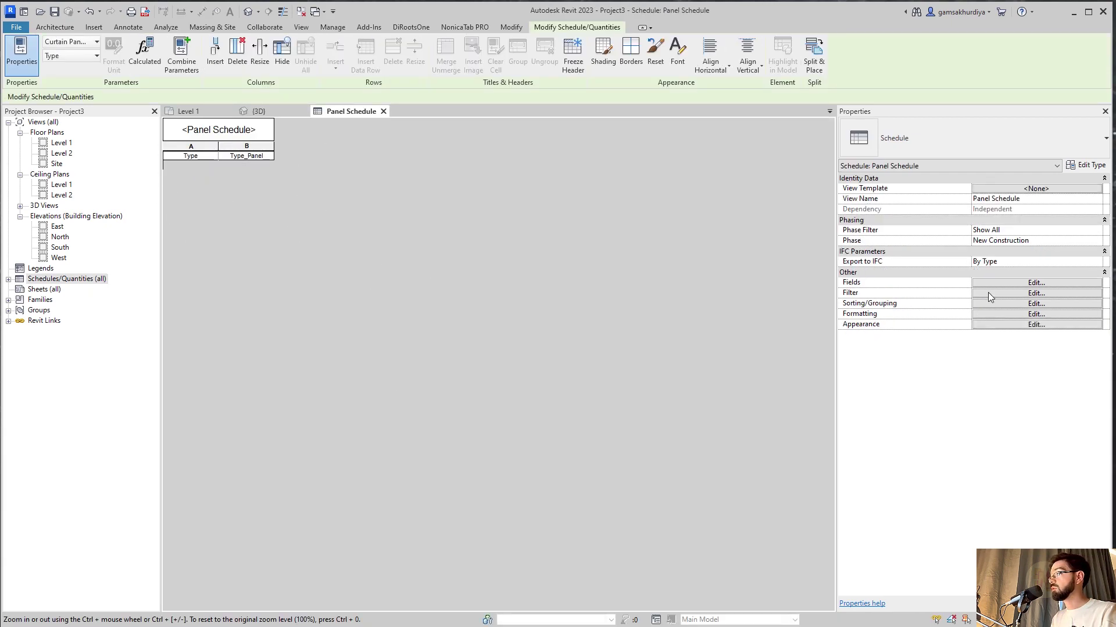
Review the Panel Schedule's Sorting/Grouping and Fields settings, then apply them to fill the rows.
{"action": "left_click", "coordinate": [1002, 282]}
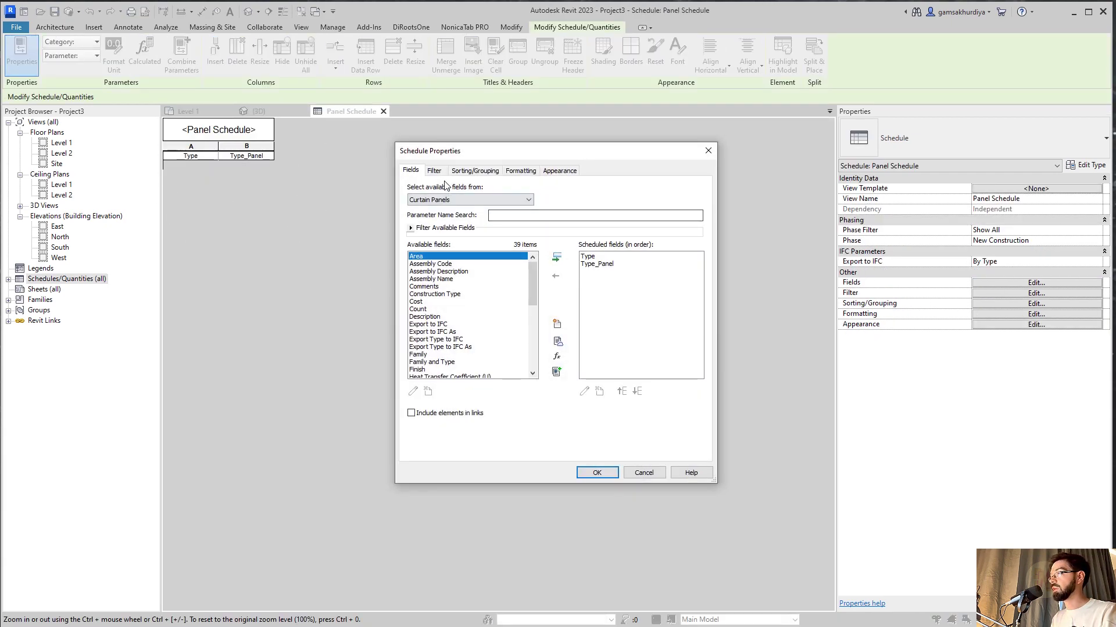
{"action": "left_click", "coordinate": [475, 169]}
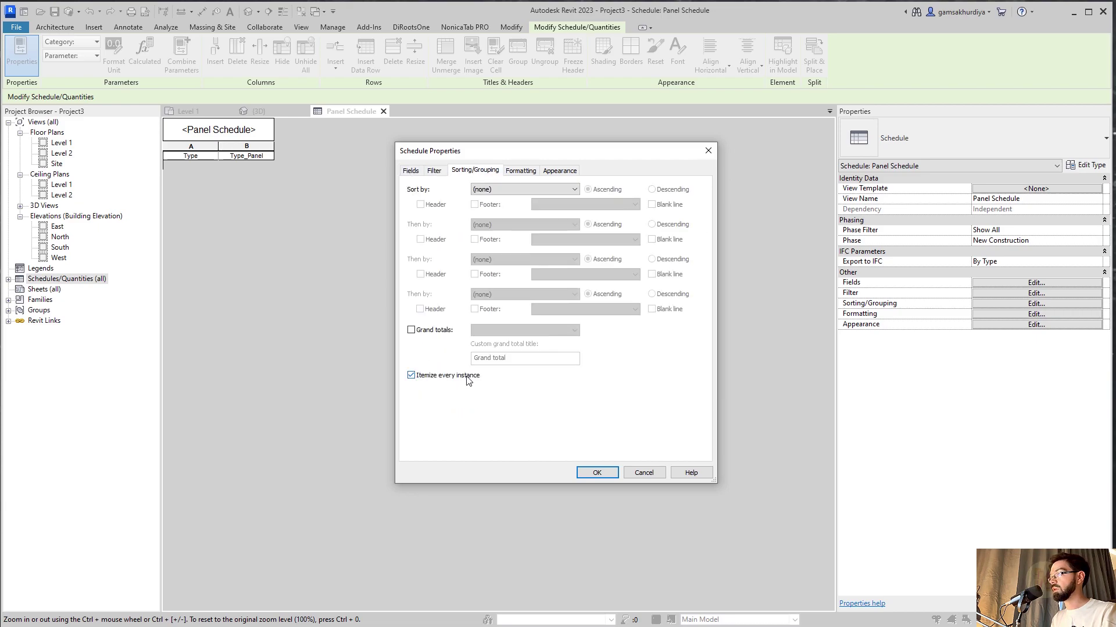
{"action": "left_click", "coordinate": [412, 171]}
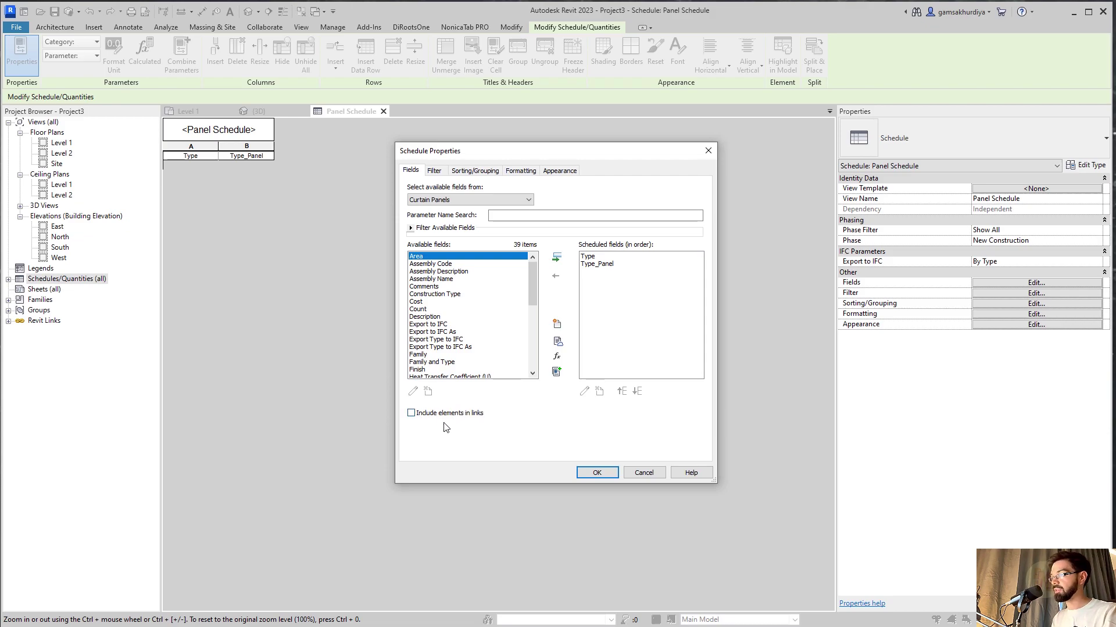
{"action": "left_click", "coordinate": [599, 473]}
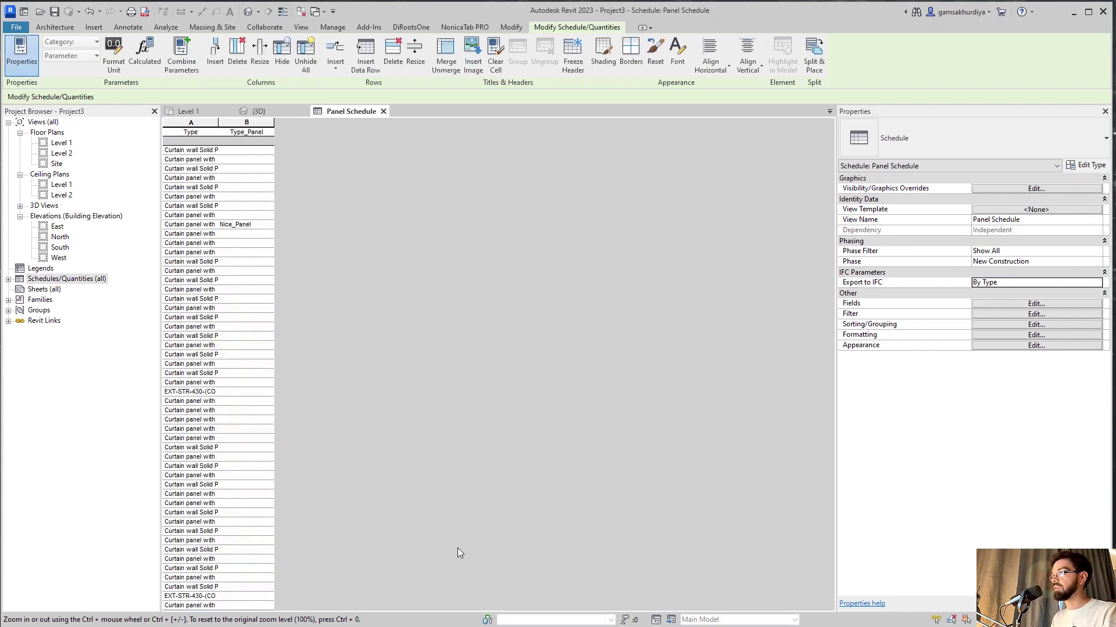
Select the Type_Panel column in the Panel Schedule.
{"action": "left_click", "coordinate": [230, 172]}
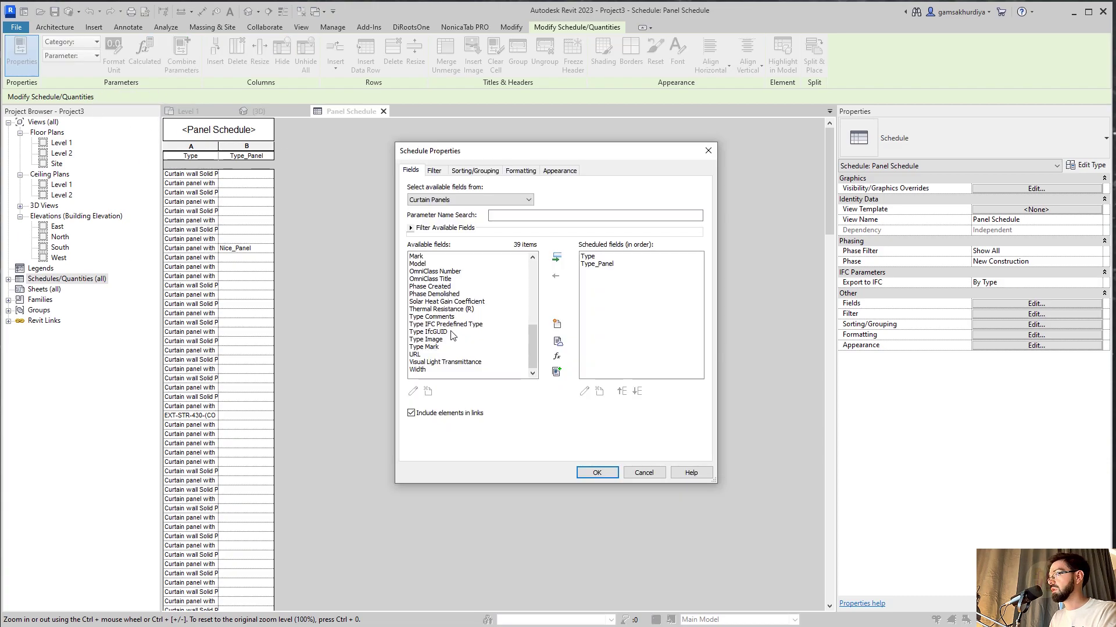
Browse the available fields, cancel the schedule settings unchanged, and switch to the Manage ribbon.
{"action": "scroll", "coordinate": [430, 325], "scroll_direction": "up", "scroll_amount": 5}
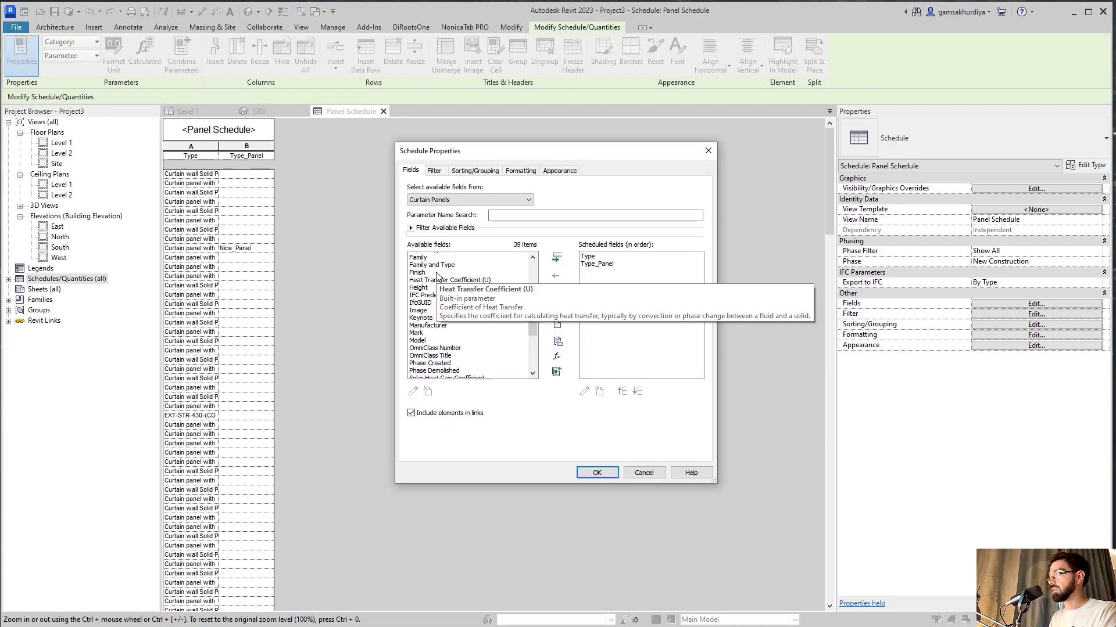
{"action": "scroll", "coordinate": [455, 303], "scroll_direction": "up", "scroll_amount": 3}
{"action": "scroll", "coordinate": [441, 290], "scroll_direction": "down", "scroll_amount": 5}
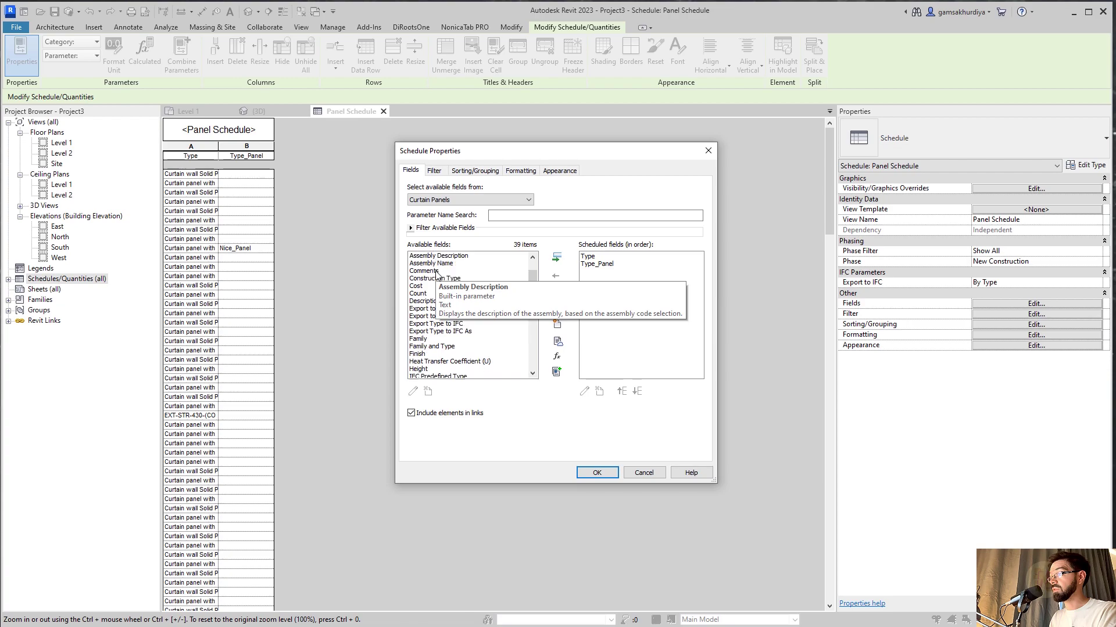
{"action": "scroll", "coordinate": [439, 285], "scroll_direction": "down", "scroll_amount": 5}
{"action": "scroll", "coordinate": [448, 349], "scroll_direction": "up", "scroll_amount": 6}
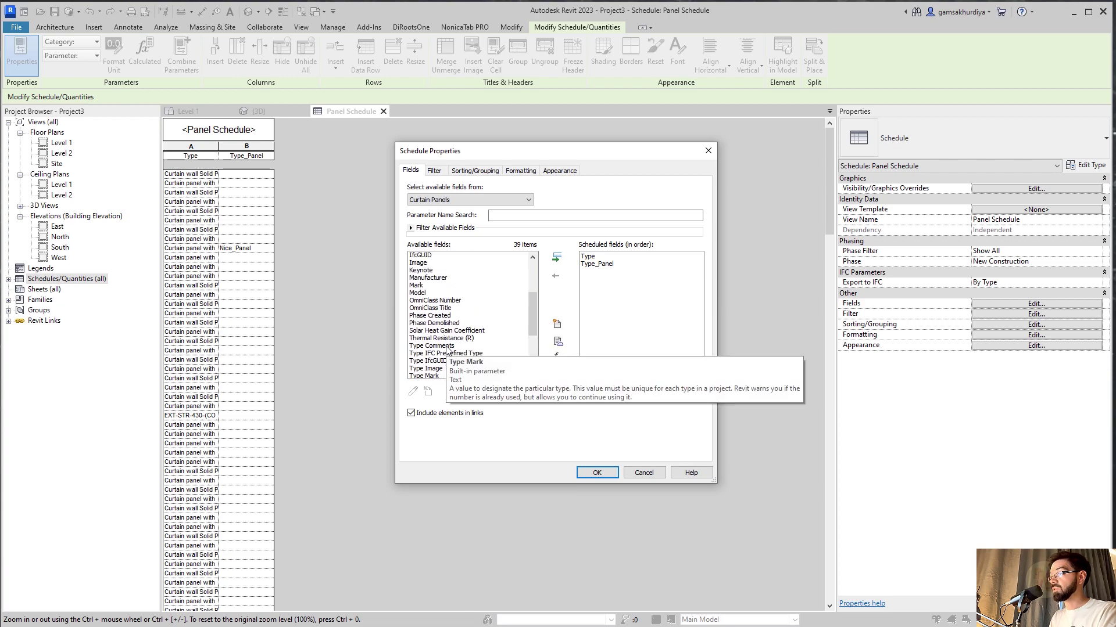
{"action": "scroll", "coordinate": [533, 302], "scroll_direction": "down", "scroll_amount": 3}
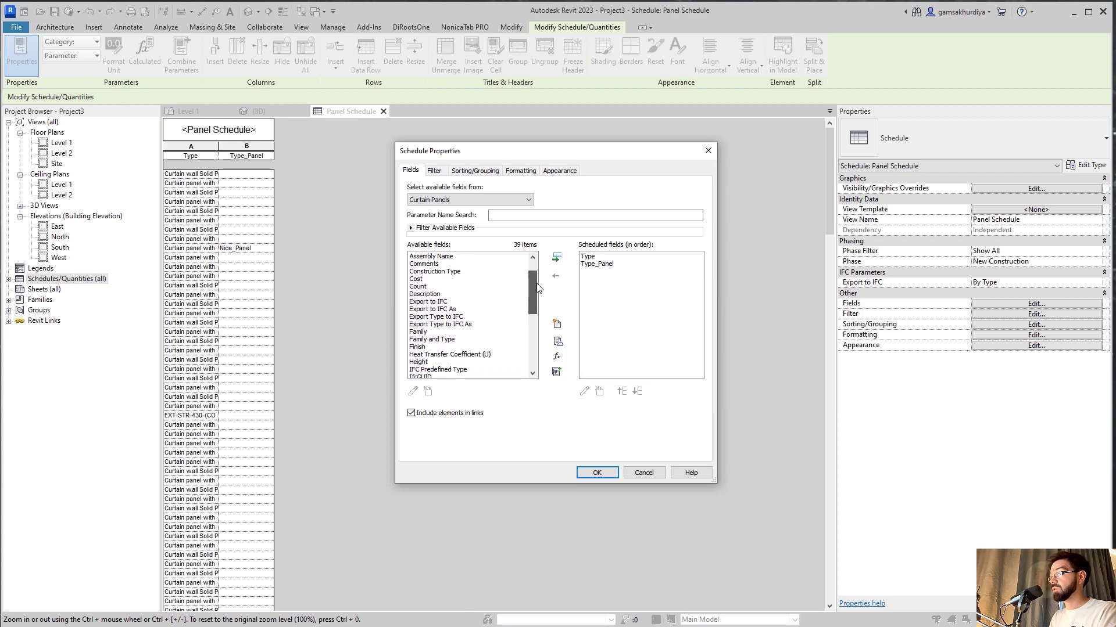
{"action": "left_click_drag", "start_coordinate": [535, 321], "coordinate": [532, 344]}
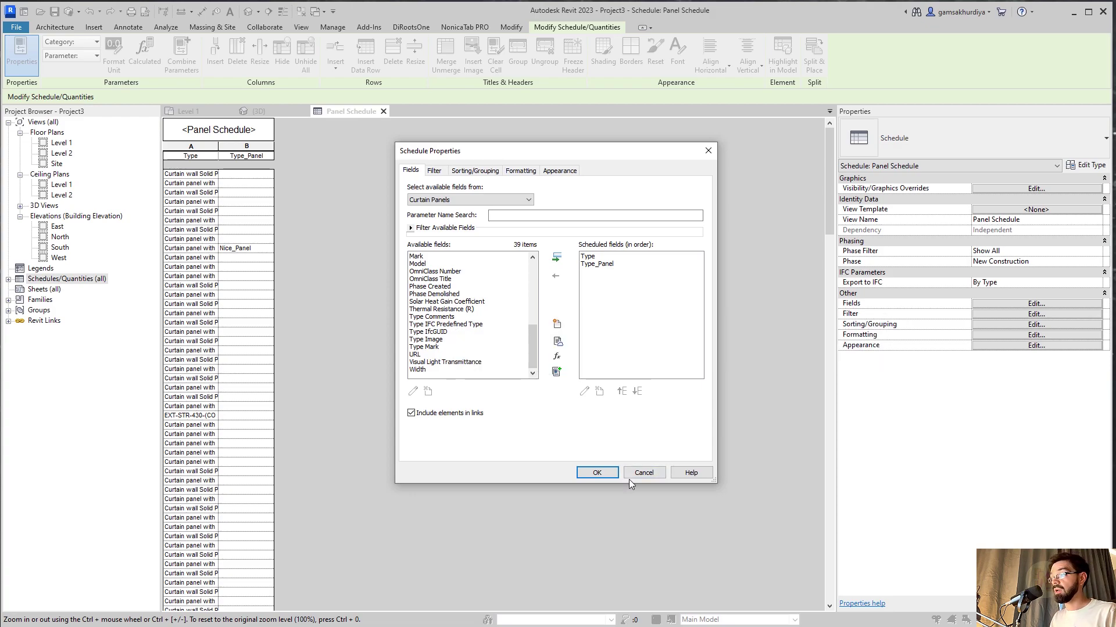
{"action": "left_click", "coordinate": [643, 472]}
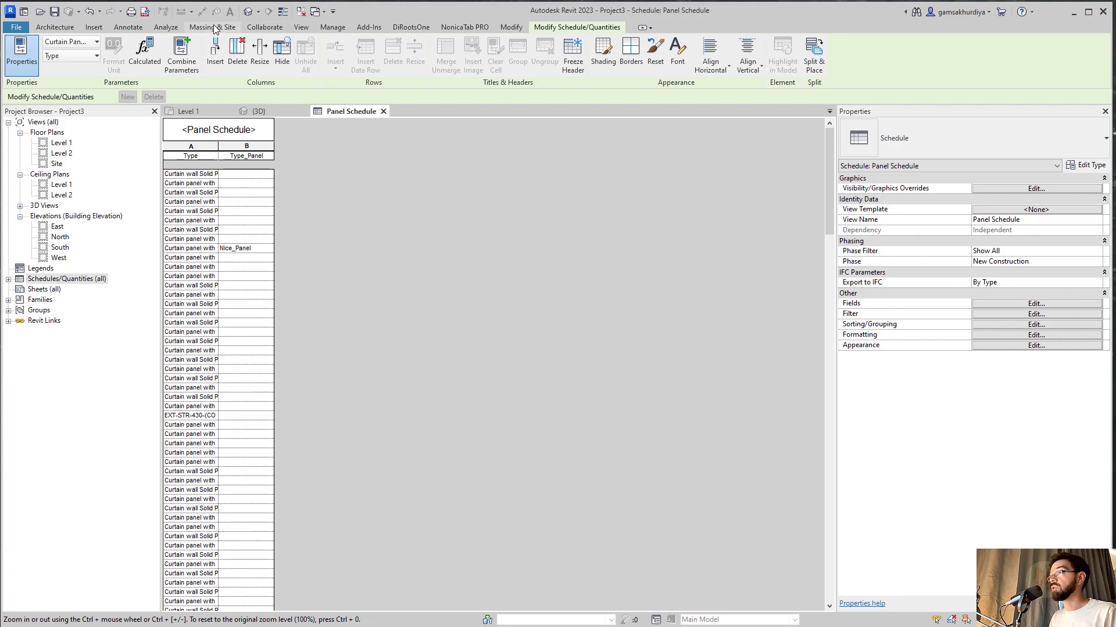
{"action": "left_click", "coordinate": [331, 28]}
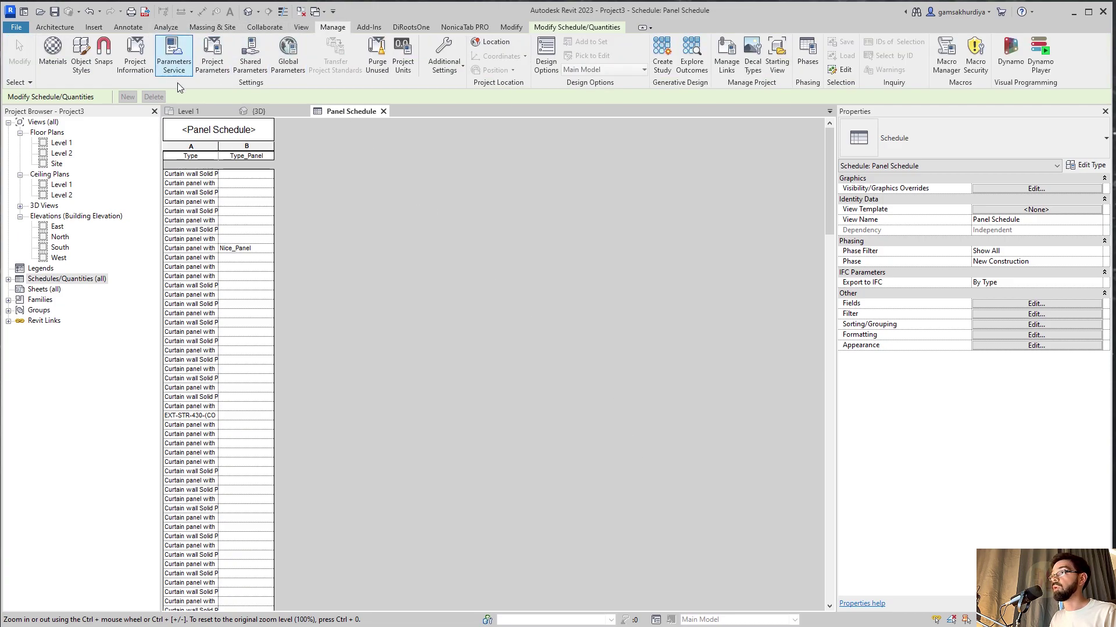